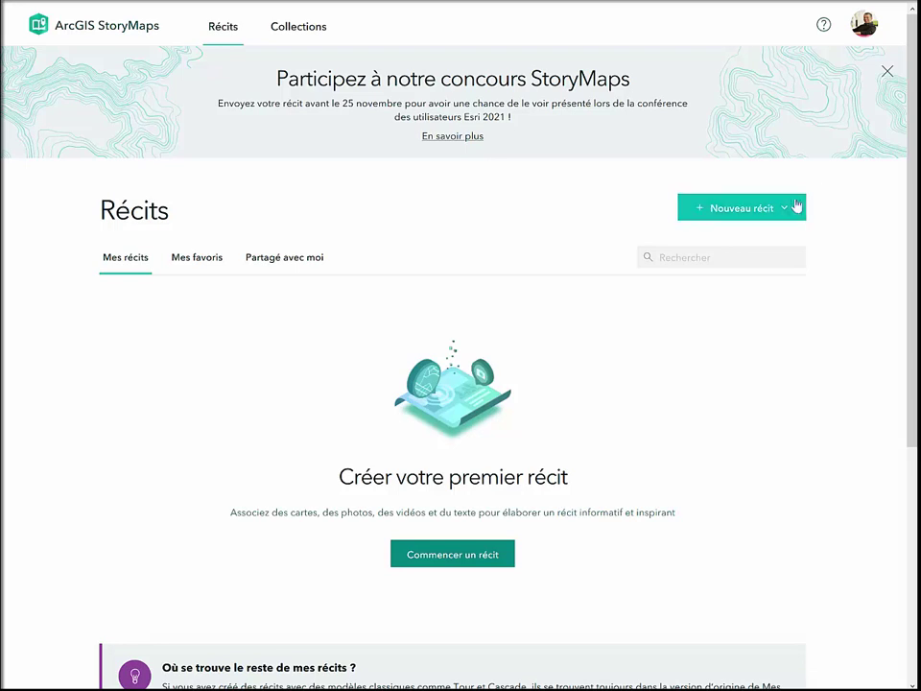
# Create a new story from the Compartiment latéral quick-start template.
pyautogui.click(787, 211)
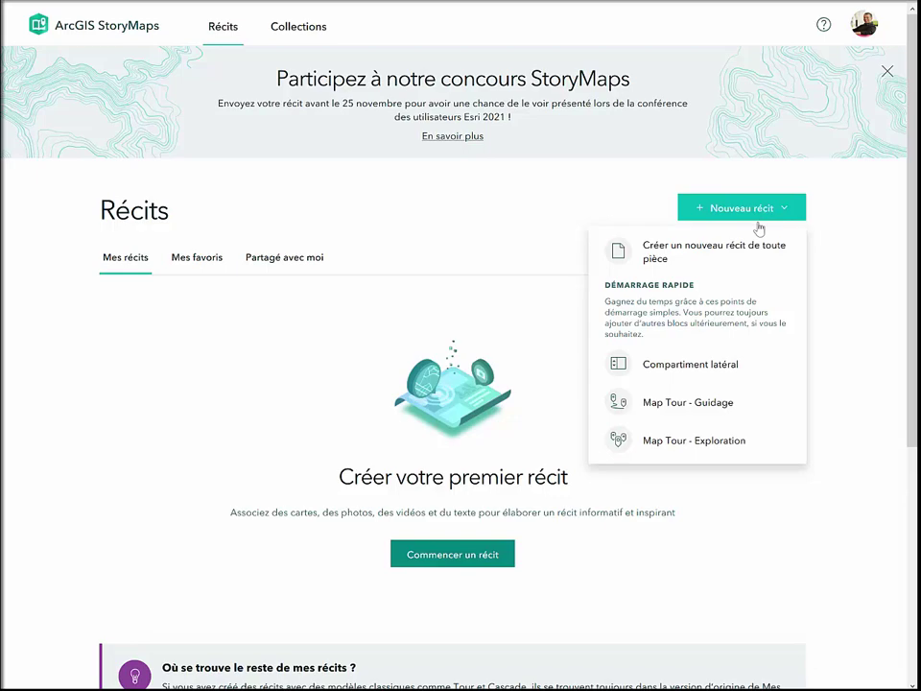
pyautogui.moveTo(732, 253)
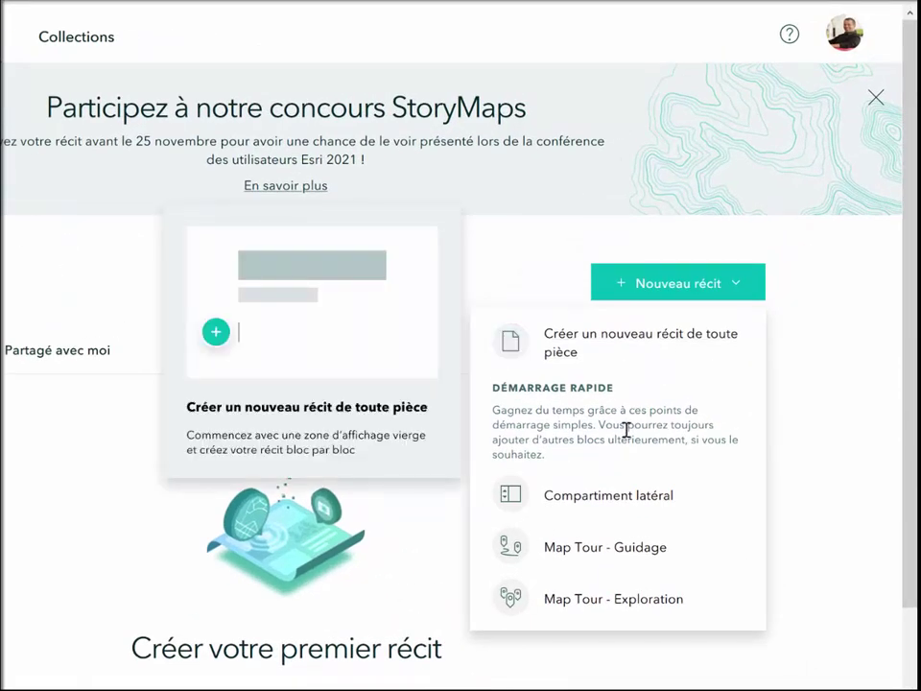
pyautogui.moveTo(615, 505)
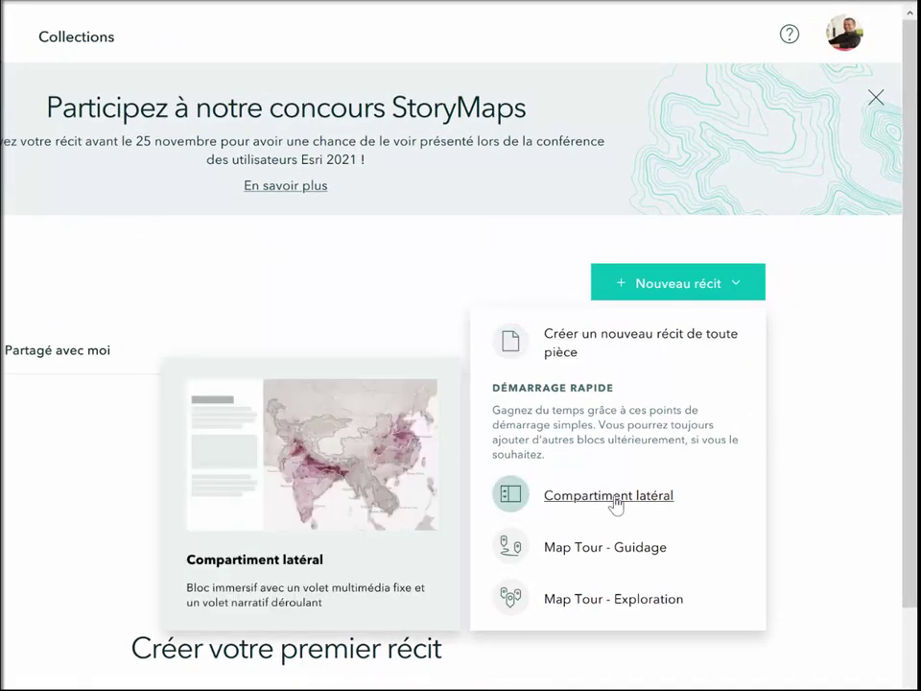
pyautogui.moveTo(605, 554)
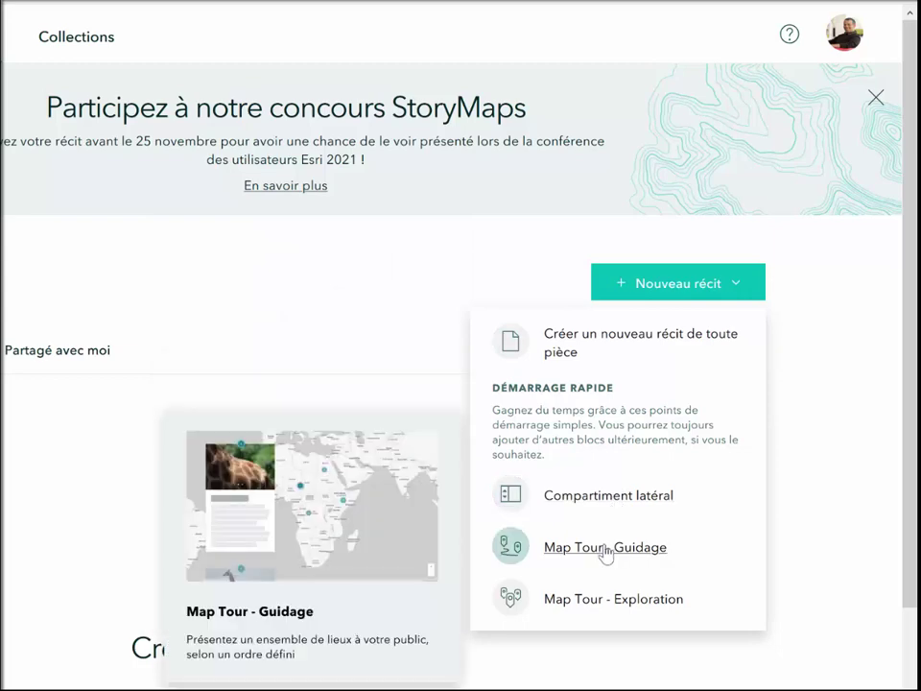
pyautogui.moveTo(595, 607)
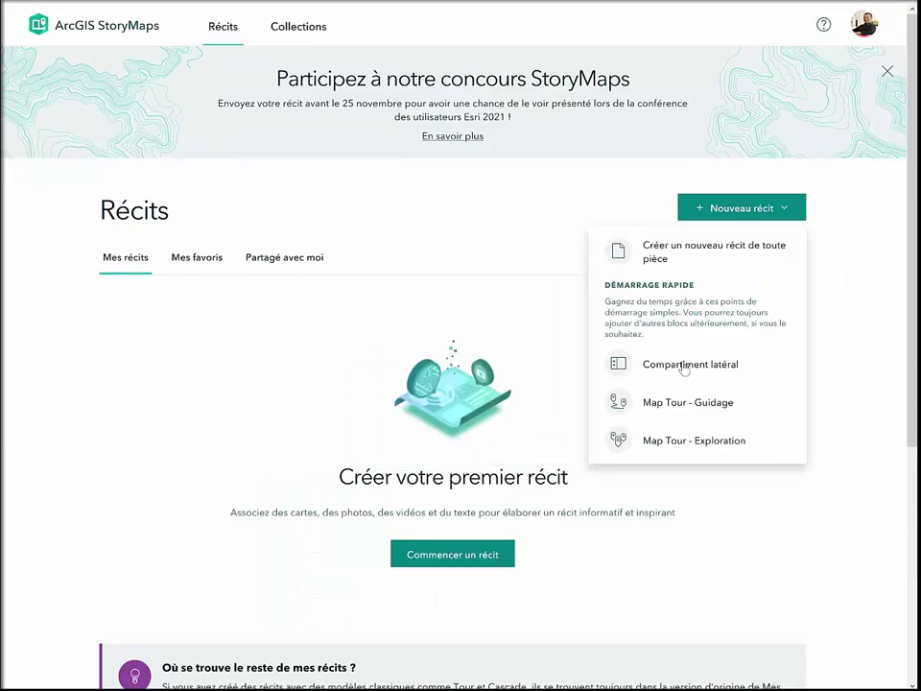
pyautogui.click(683, 367)
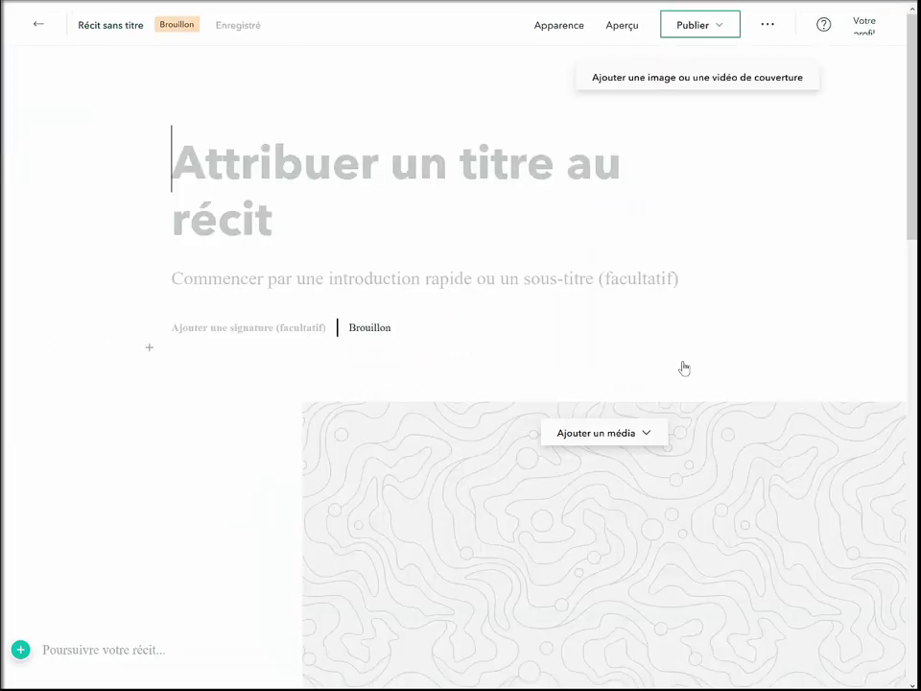
# Set the story's cover to the full-page layout and apply the Obsidian theme.
pyautogui.click(556, 26)
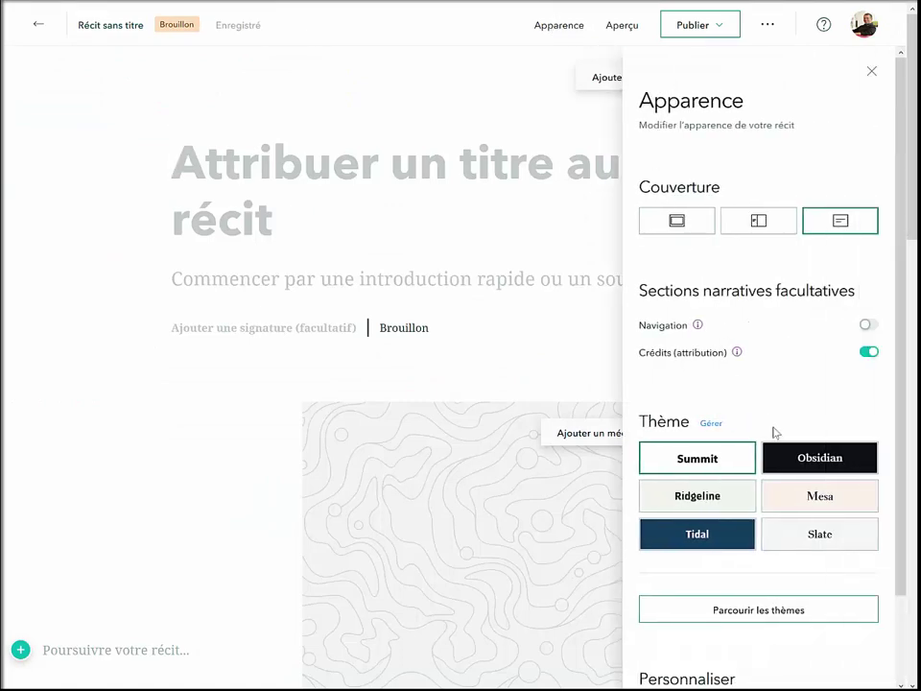
pyautogui.click(686, 222)
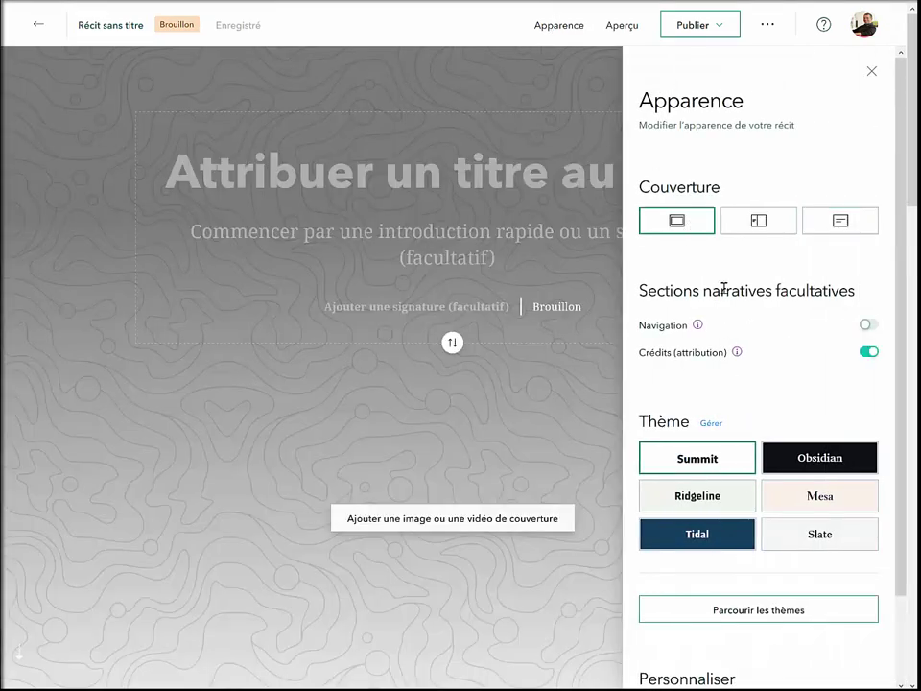
pyautogui.click(787, 458)
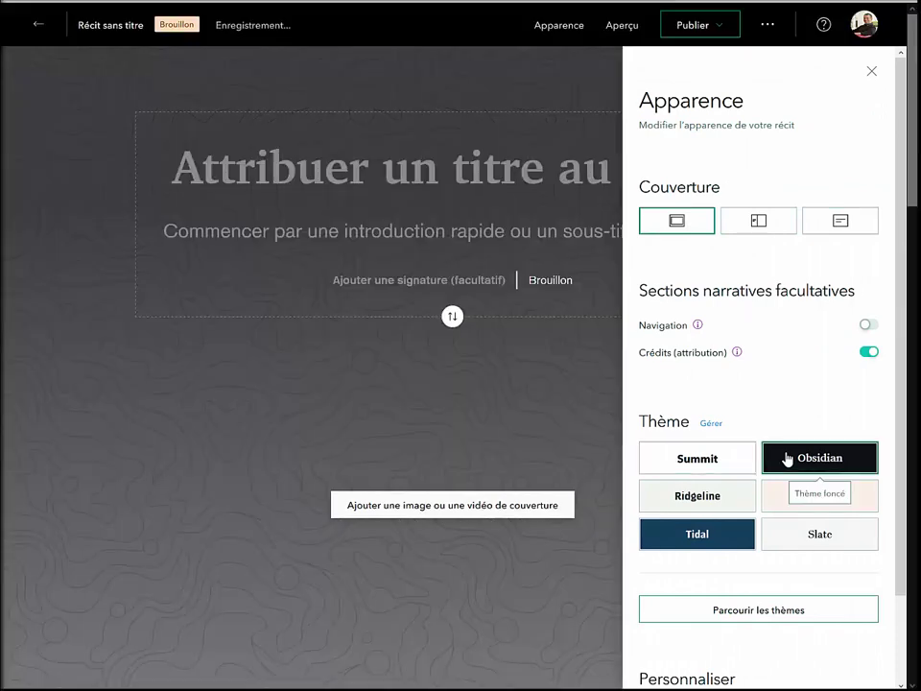
pyautogui.click(873, 74)
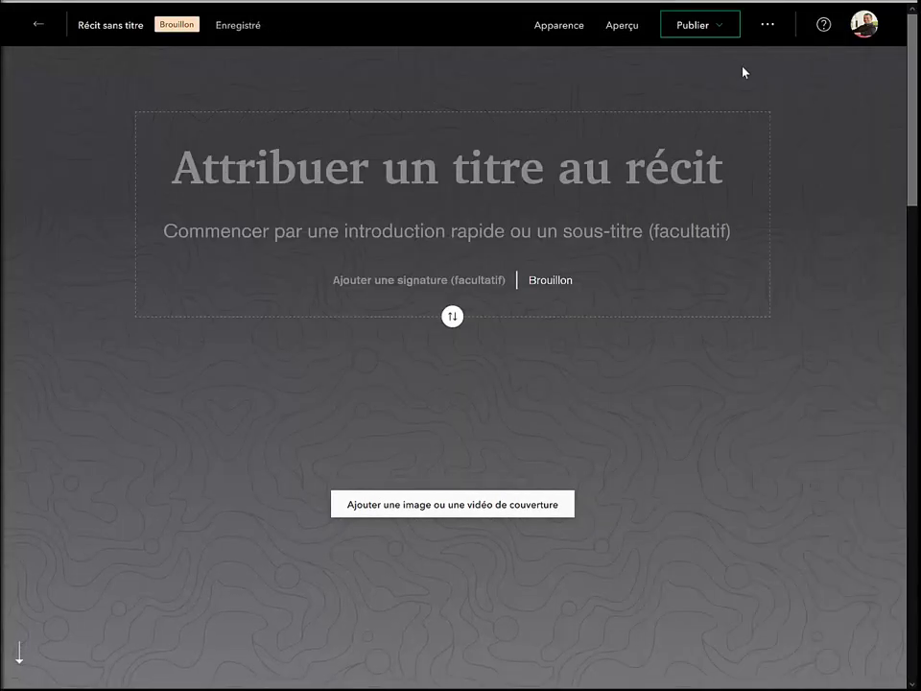
# Preview the story at phone, tablet and desktop sizes and return to editing.
pyautogui.click(619, 26)
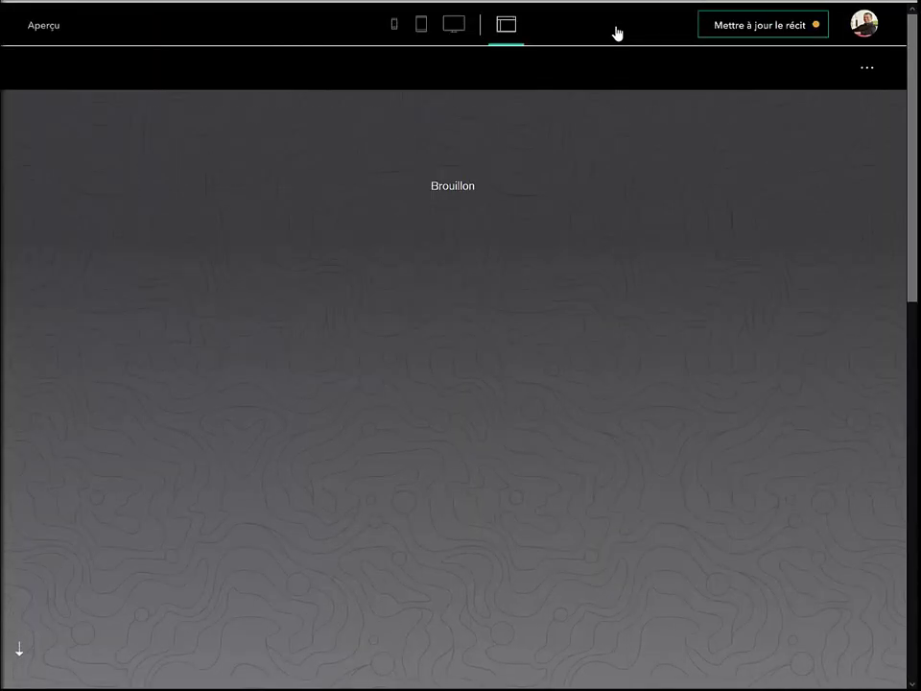
pyautogui.click(389, 28)
pyautogui.click(428, 25)
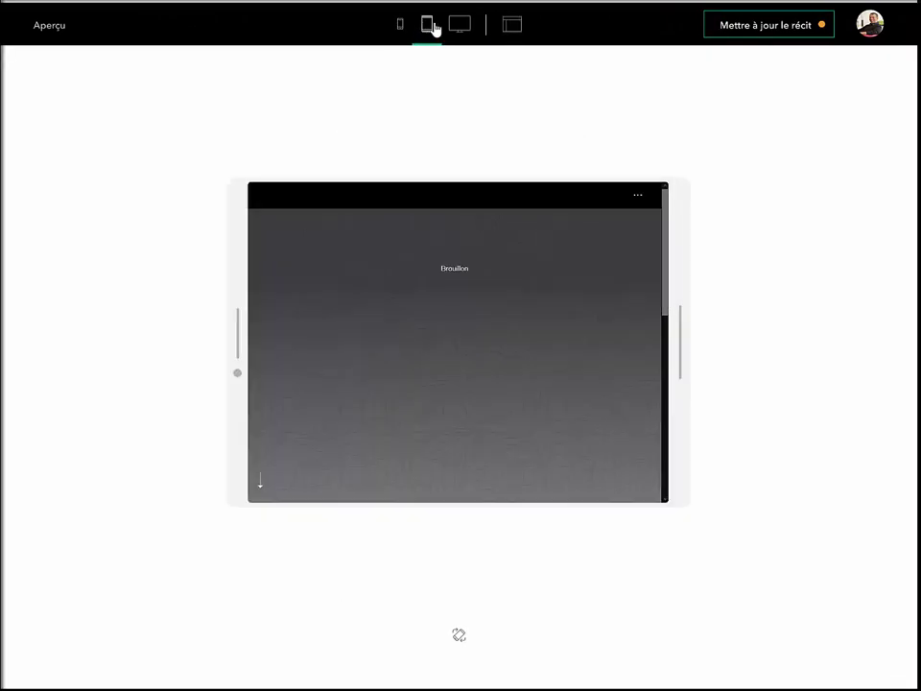
pyautogui.click(459, 26)
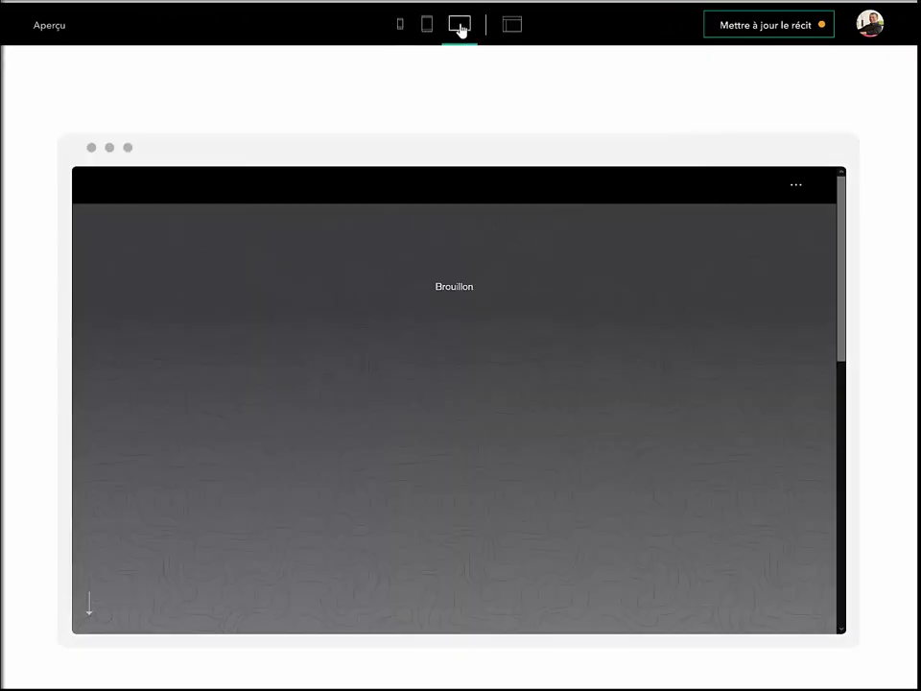
pyautogui.click(747, 29)
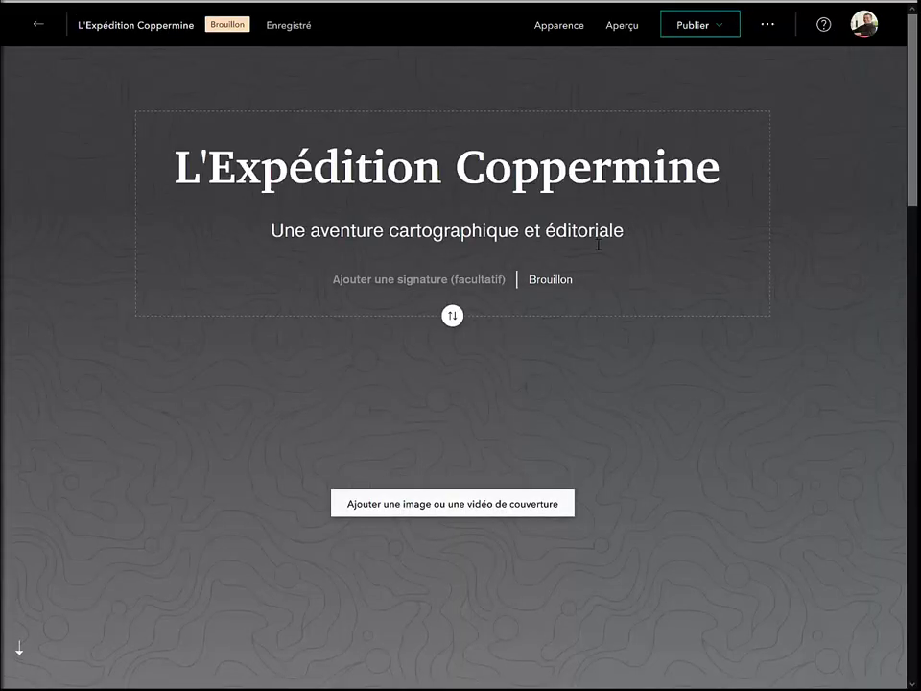
# Add P097_Resting_Place.jpg from the Images_Story folder as the story's cover image.
pyautogui.click(421, 501)
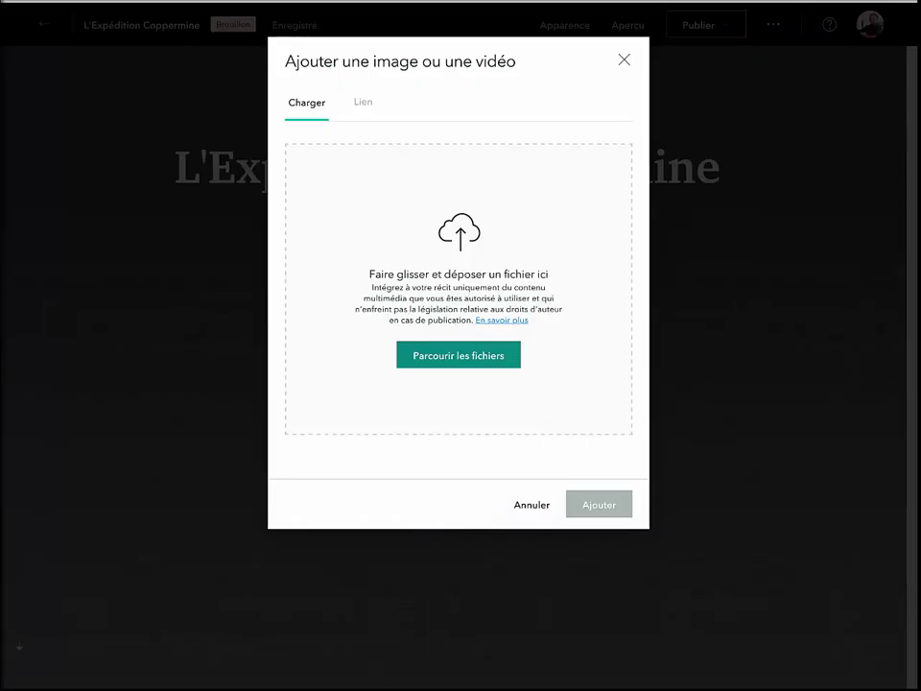
pyautogui.hotkey('alt', 'Tab')
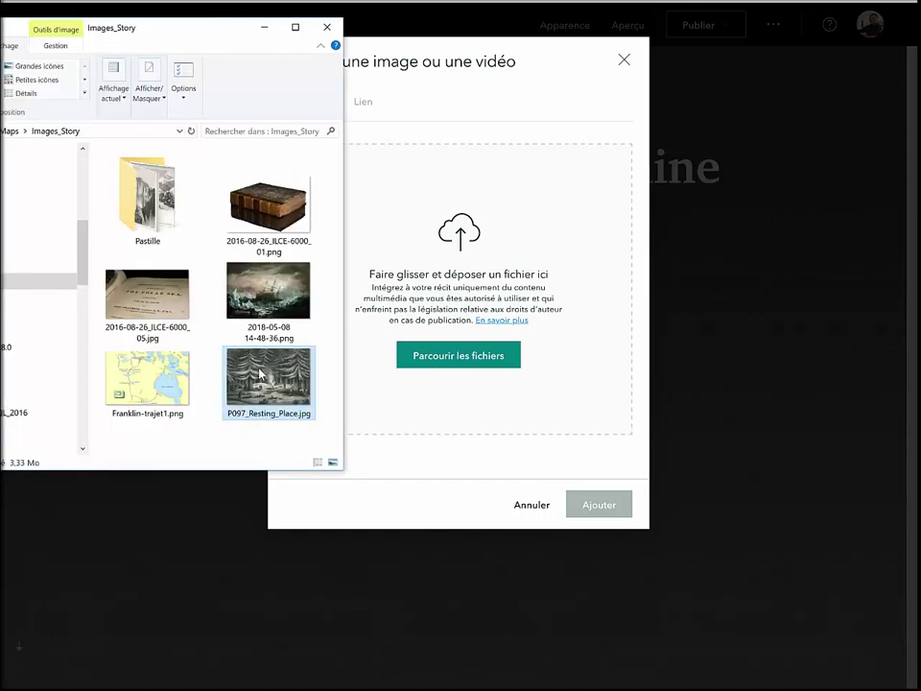
pyautogui.moveTo(259, 374); pyautogui.dragTo(427, 360)
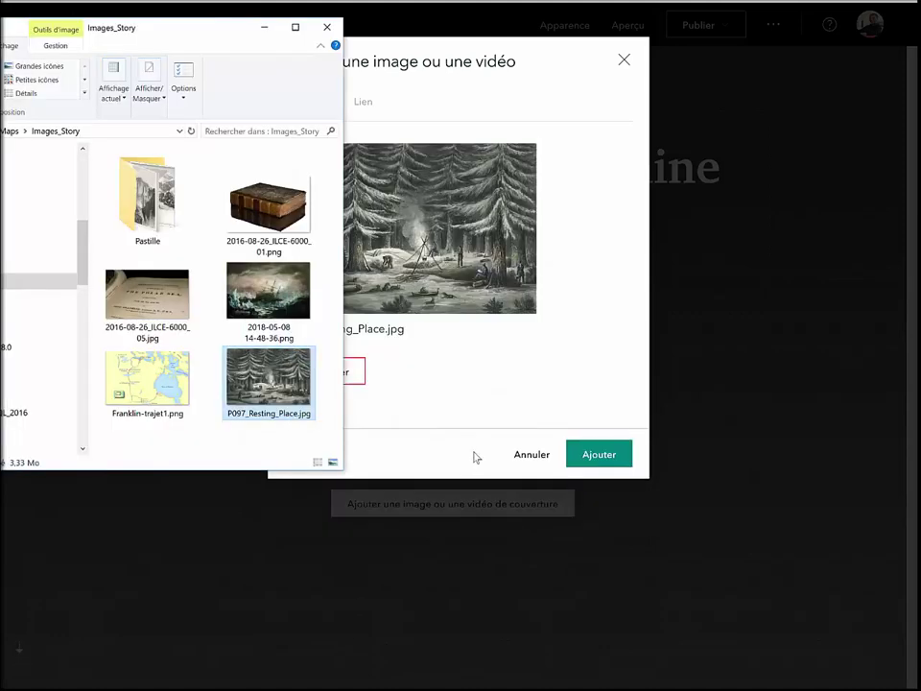
pyautogui.click(477, 457)
pyautogui.click(590, 454)
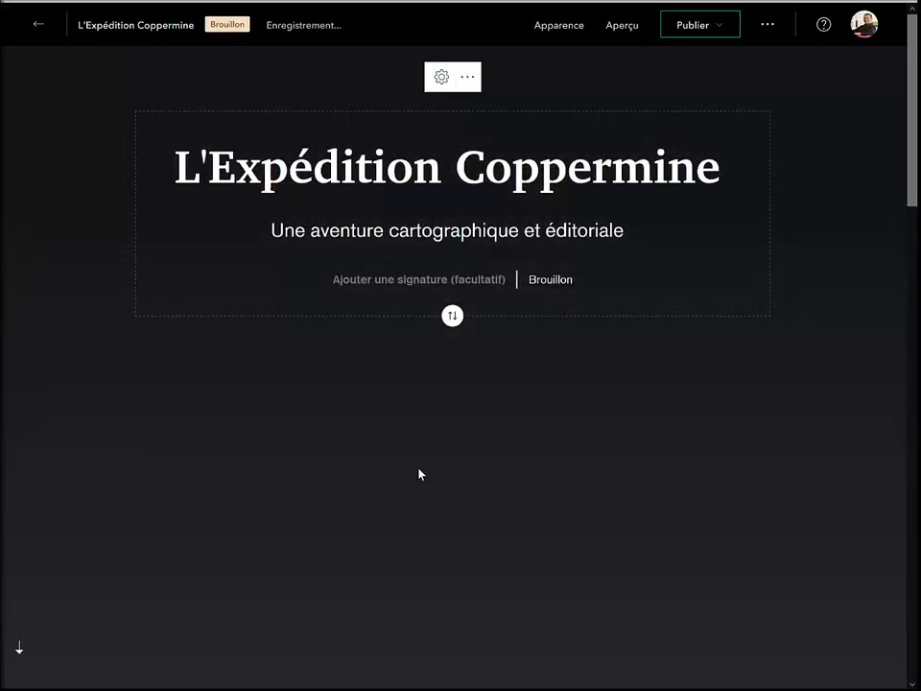
# Change the sidecar's layout to Volet flottant.
pyautogui.scroll(-2, 422, 470)
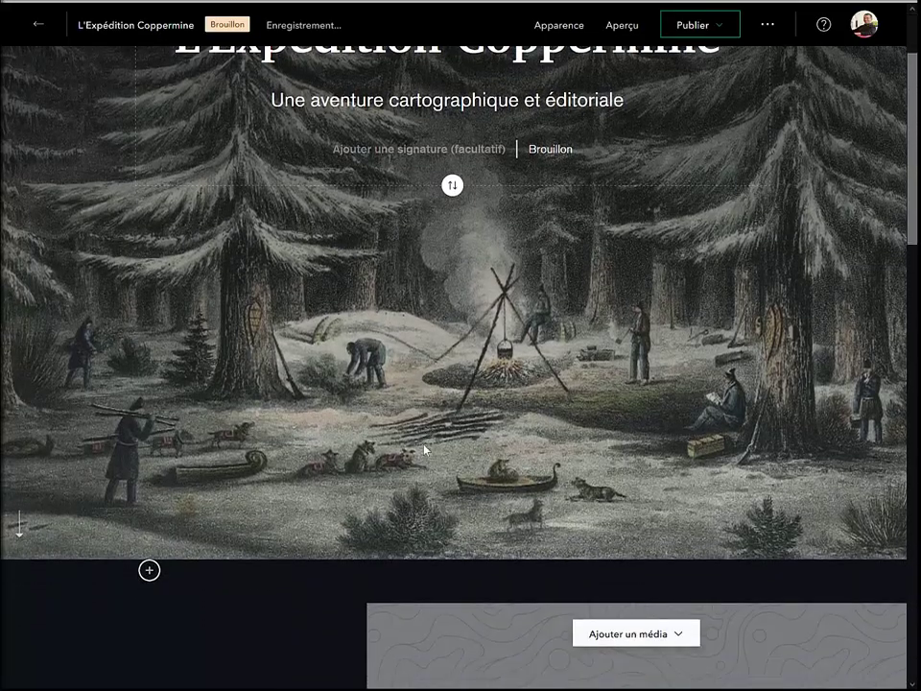
pyautogui.scroll(-5, 425, 449)
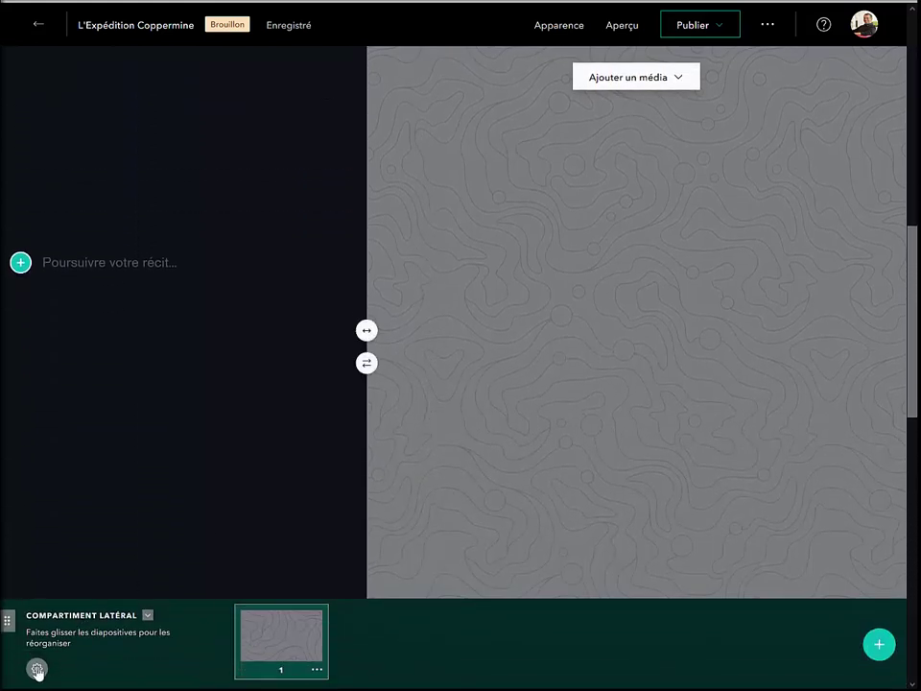
pyautogui.click(36, 669)
pyautogui.click(75, 605)
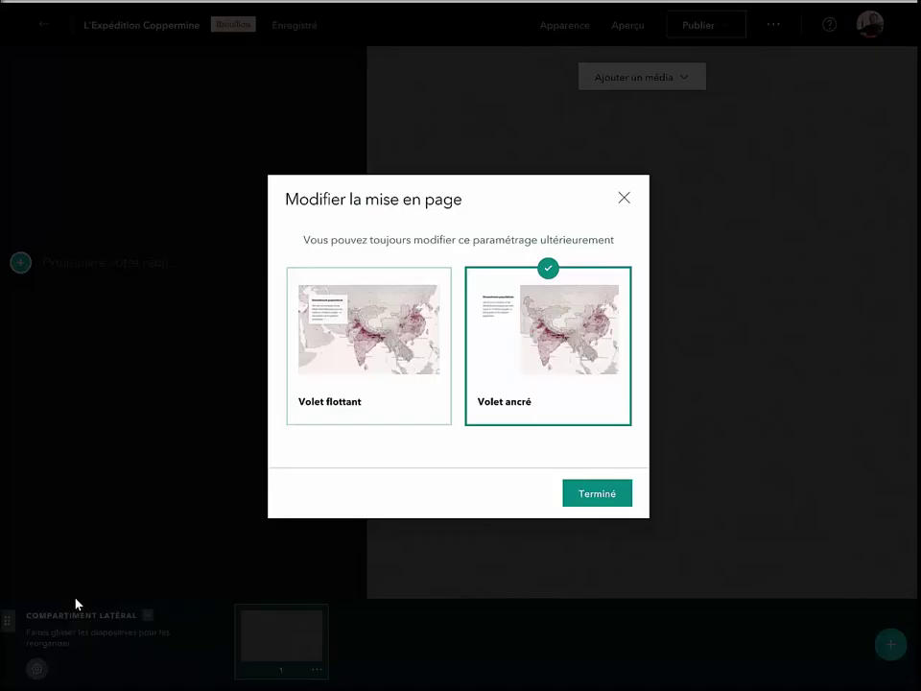
pyautogui.click(388, 338)
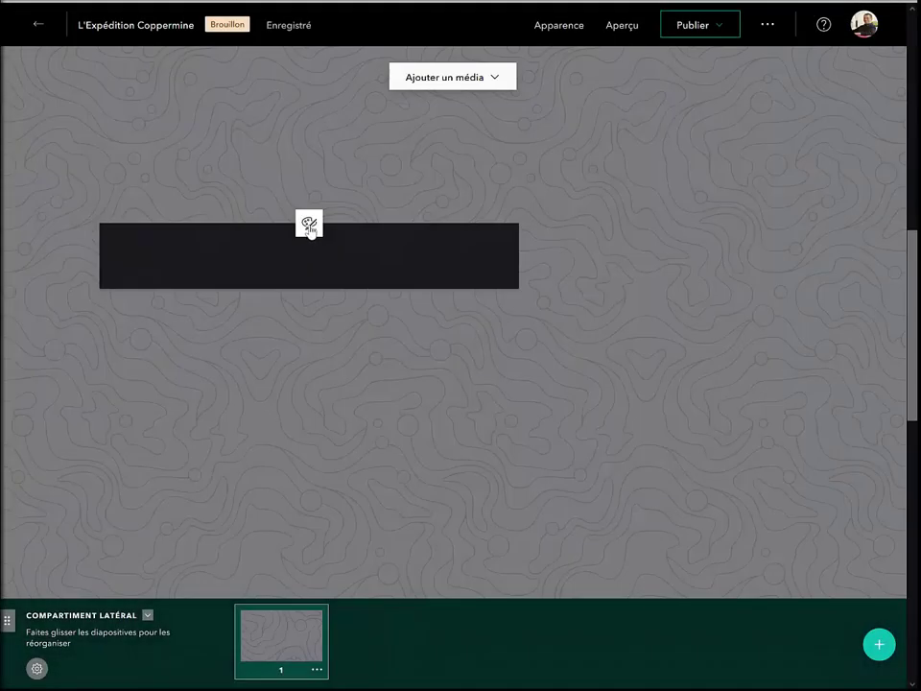
# Set the floating panel to the smallest size and align it horizontally to the right.
pyautogui.click(309, 226)
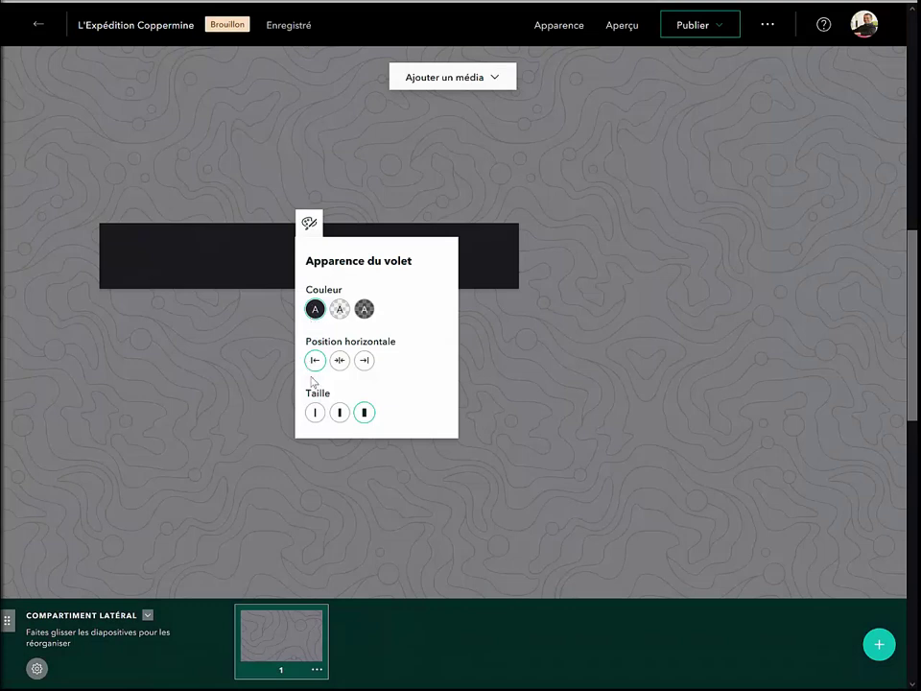
pyautogui.click(315, 413)
pyautogui.click(295, 353)
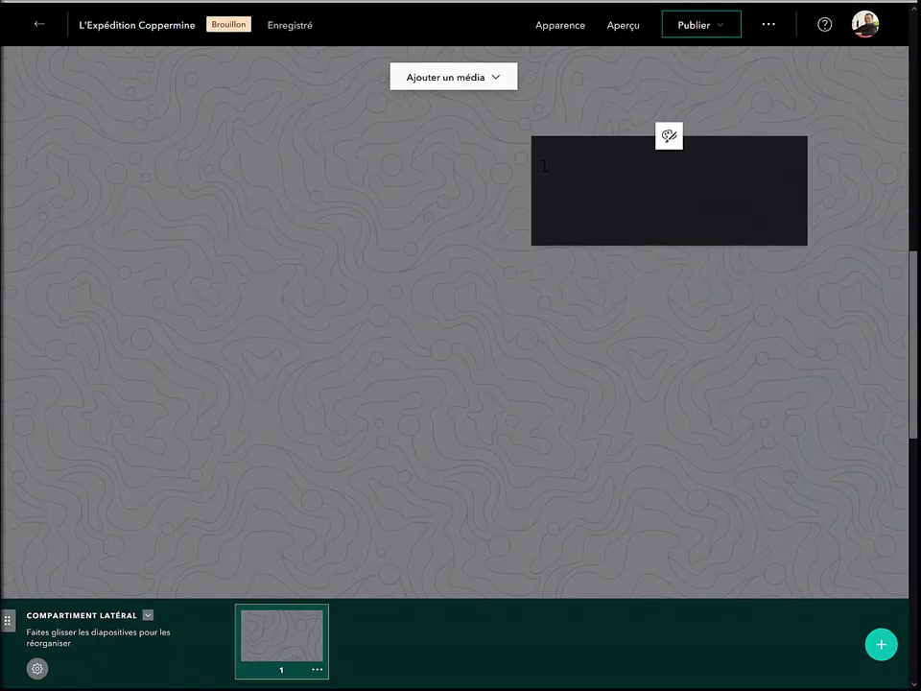
# Fill the first slide's panel with a text block headed "Une incroyable odyssée" and the paragraph beginning "De 1819 à 1822 s’est tenue une étonnante odyssée".
pyautogui.click(544, 166)
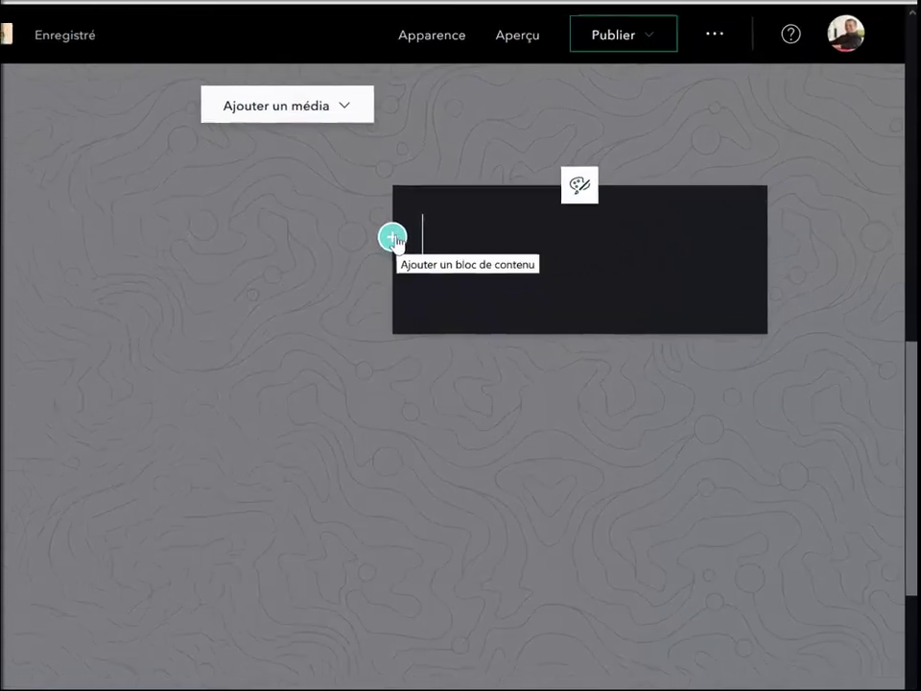
pyautogui.click(392, 238)
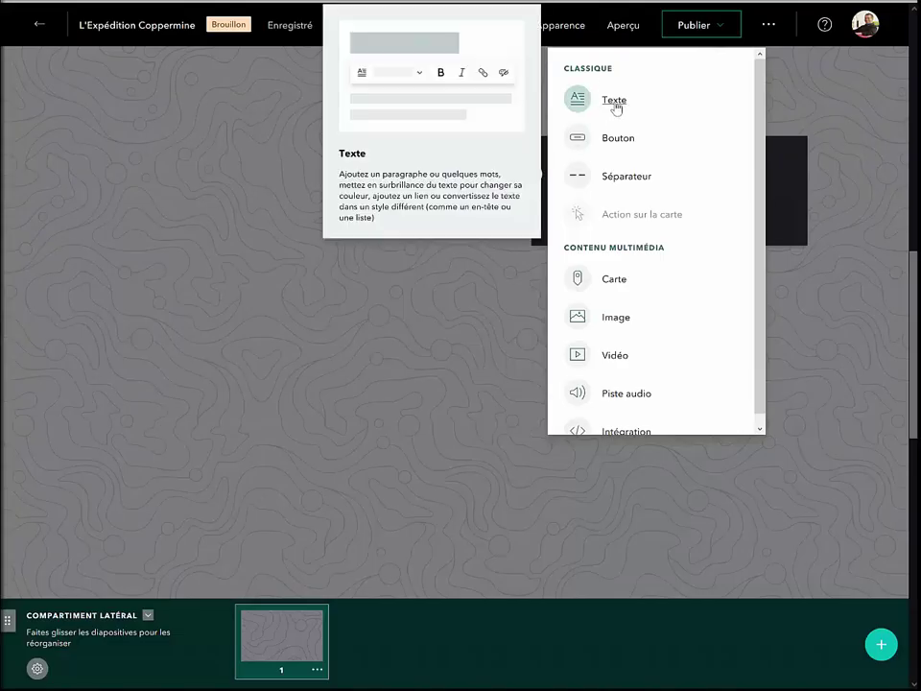
pyautogui.click(611, 110)
pyautogui.write('Une incroyable odyssée De 1819 à 1822 s’est tenue une étonnante odyssée dans le Nord canadien. Dirigée par John Franklin, elle a réuni des officiers de la Royal Navy, des voyageurs canadiens-français et des autochtones. Son but consistait à cartographier la côte arctique après être parvenu, par voie terrestre, à l’embouchure de la rivière Coppermine depuis le Sud de la Baie d’Hudson. On souhaitait ainsi contribuer à la découverte du passage du Nord-Ouest, tout en développant les connaissances géographiques, botaniques, météorologiques et géologiques du territoire pour les Européens. Ce périple, de plus de 8000 km, s’est effectué dans des conditions extrêmes, qui ont entraîné la mort de plusieurs hommes.')
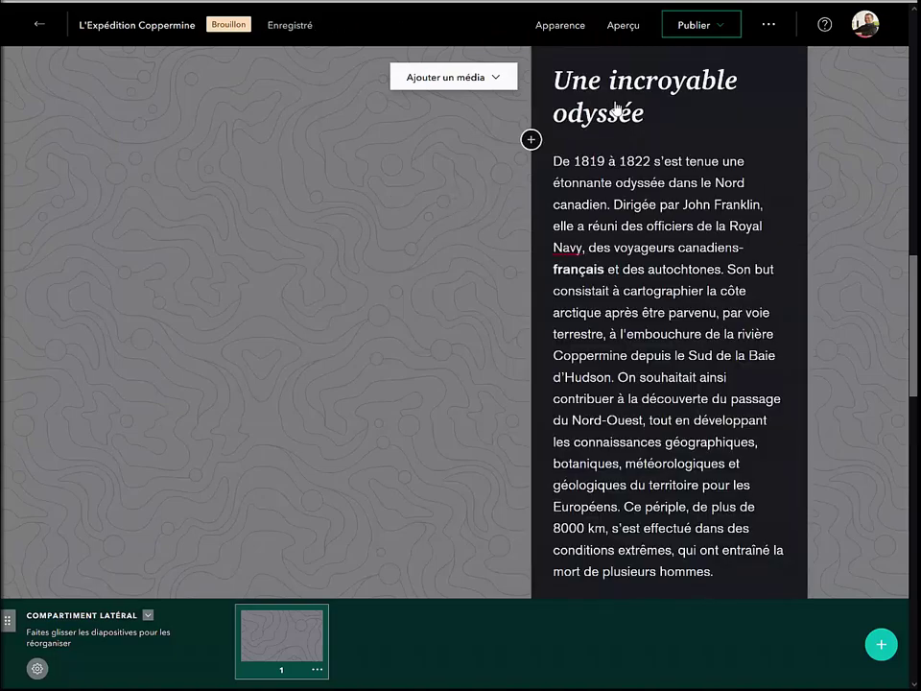
# Add Franklin-trajet1.png from the Images_Story folder as the first slide's background media.
pyautogui.click(496, 77)
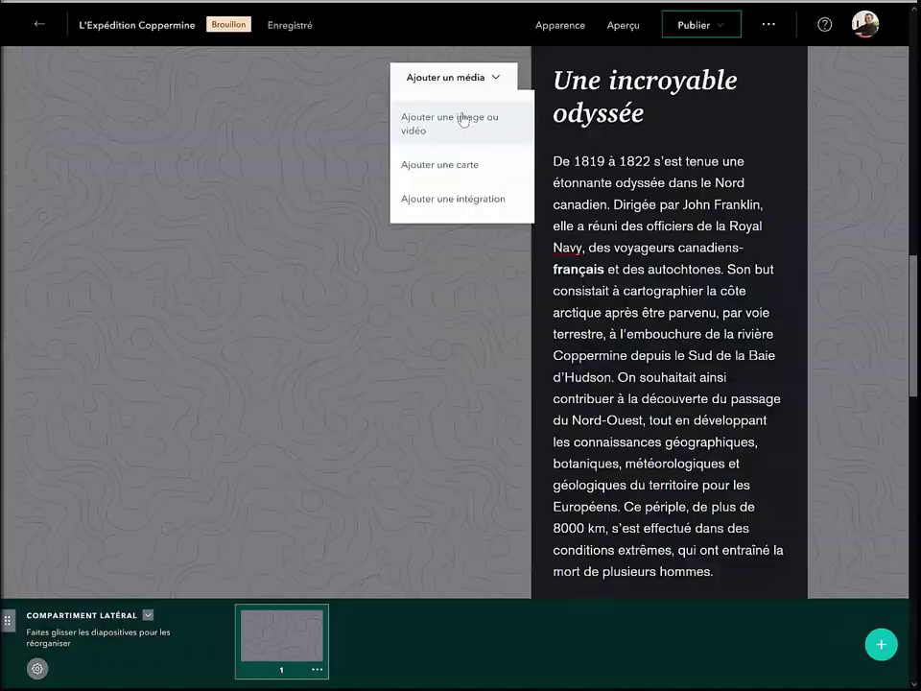
pyautogui.click(464, 119)
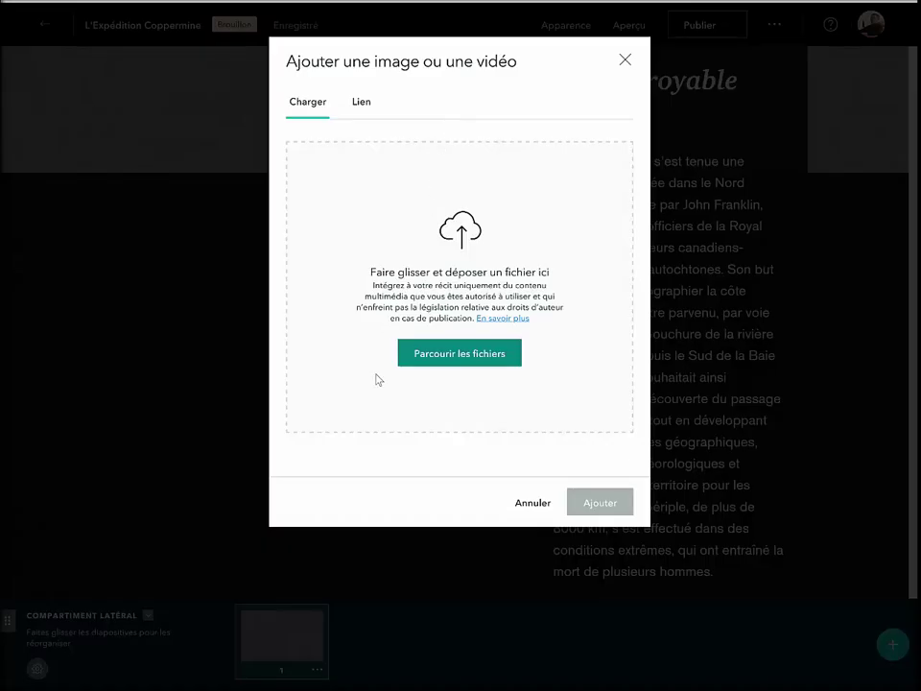
pyautogui.click(373, 689)
pyautogui.moveTo(146, 379); pyautogui.dragTo(413, 403)
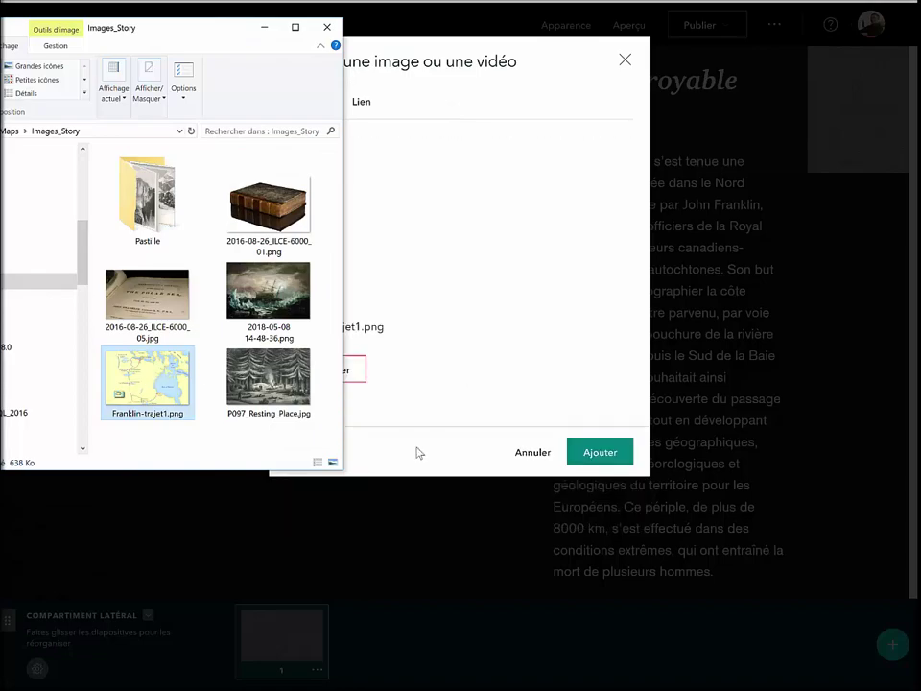
pyautogui.click(592, 452)
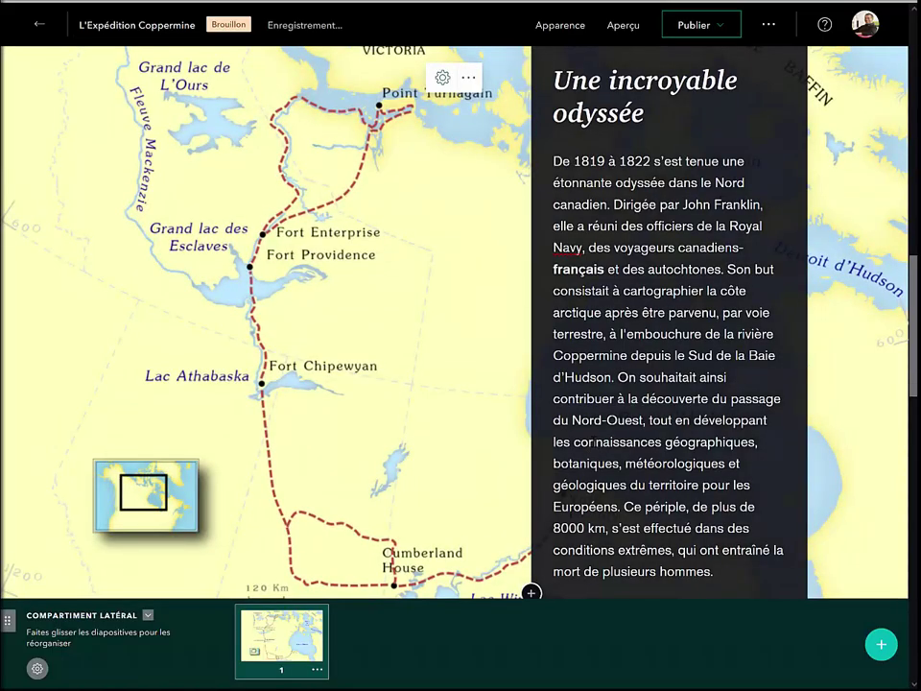
# Add a second slide with the book title-page image 2016-08-26_ILCE-6000_05.jpg as media and panel text headed "Un grand classique".
pyautogui.click(882, 646)
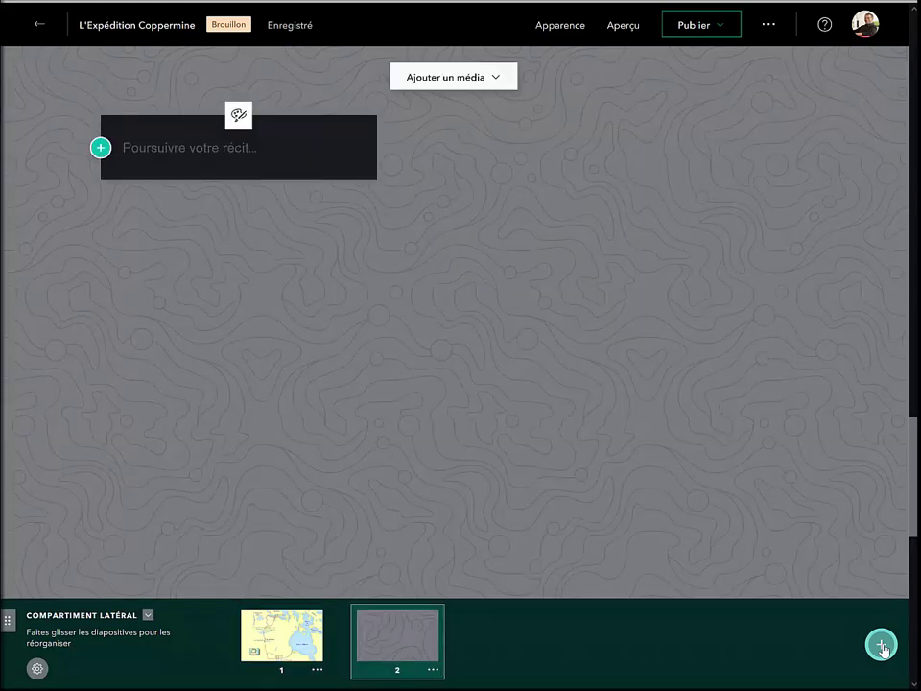
pyautogui.click(497, 81)
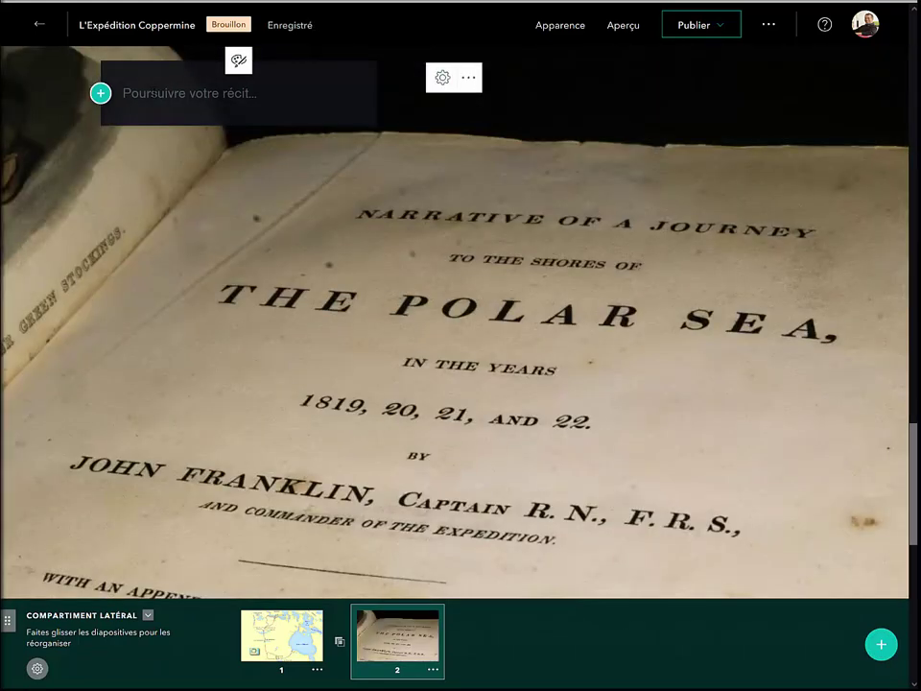
pyautogui.click(100, 93)
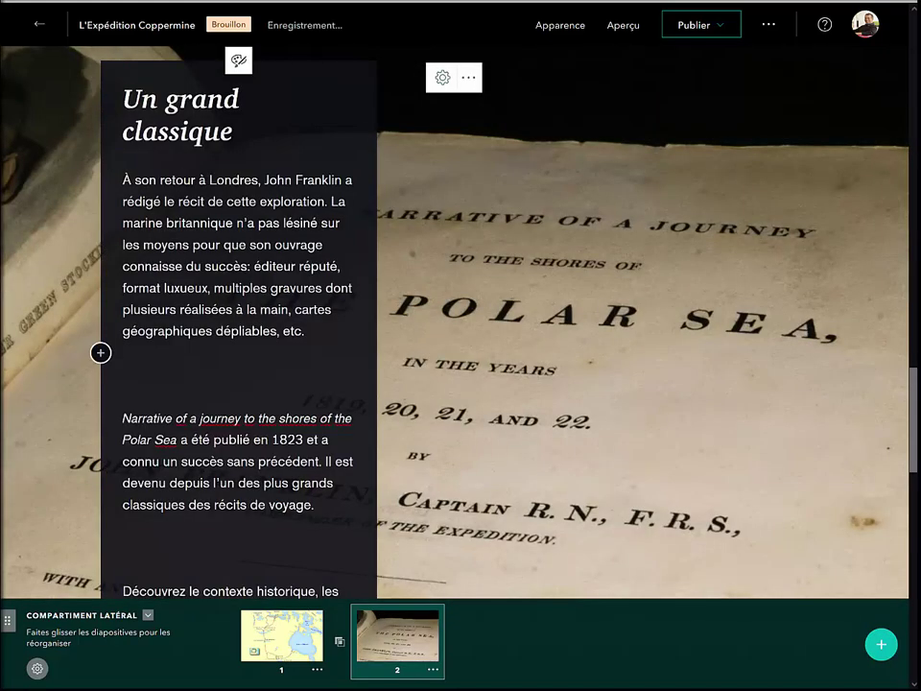
# Insert the book image 2016-08-26_ILCE-6000_01.png between the first two paragraphs of the second slide's panel text.
pyautogui.click(99, 395)
pyautogui.click(157, 493)
pyautogui.click(460, 353)
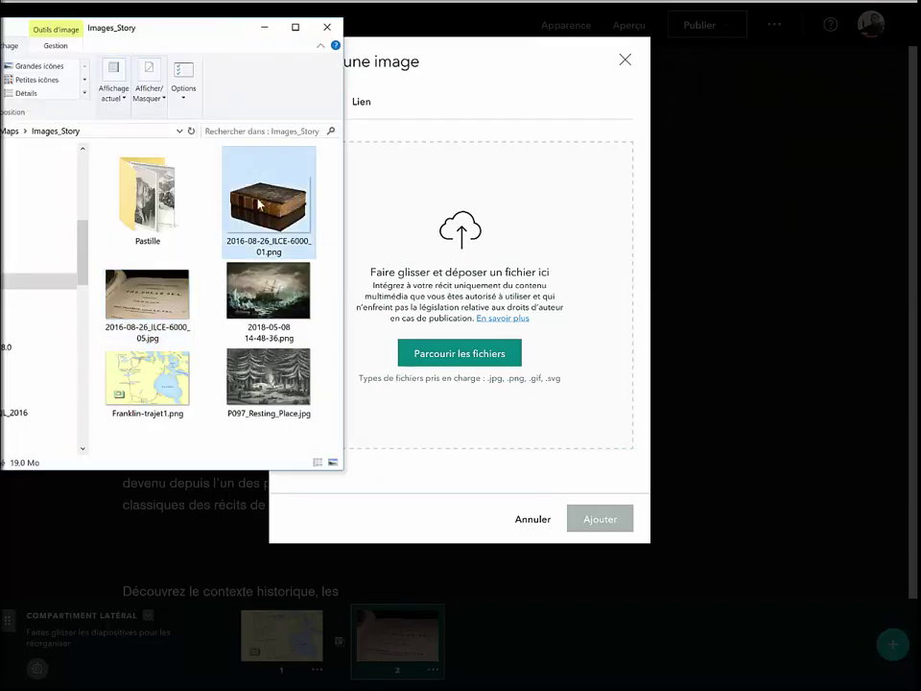
pyautogui.doubleClick(267, 205)
pyautogui.click(596, 455)
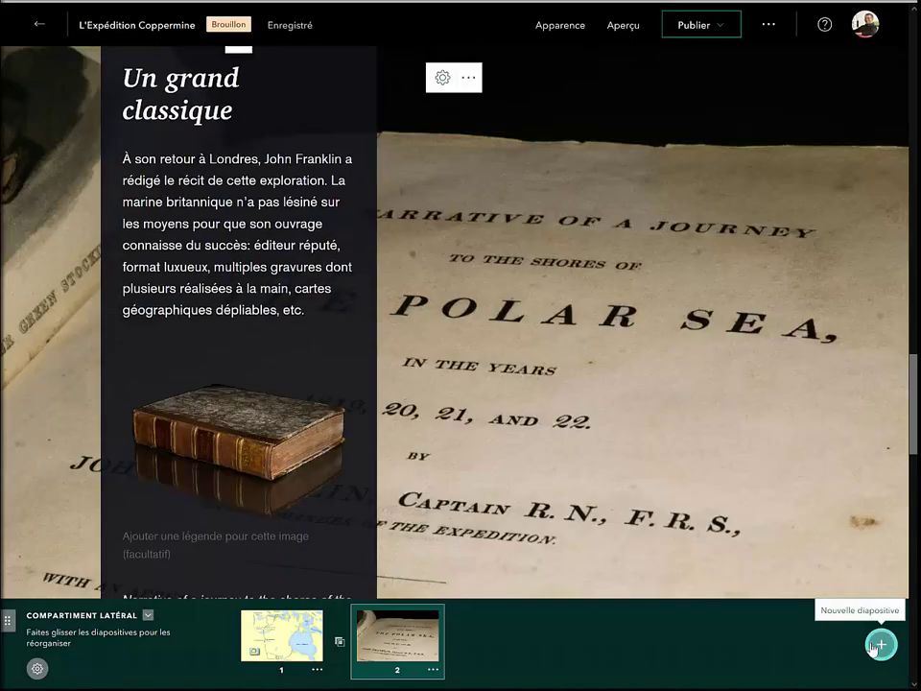
pyautogui.click(876, 645)
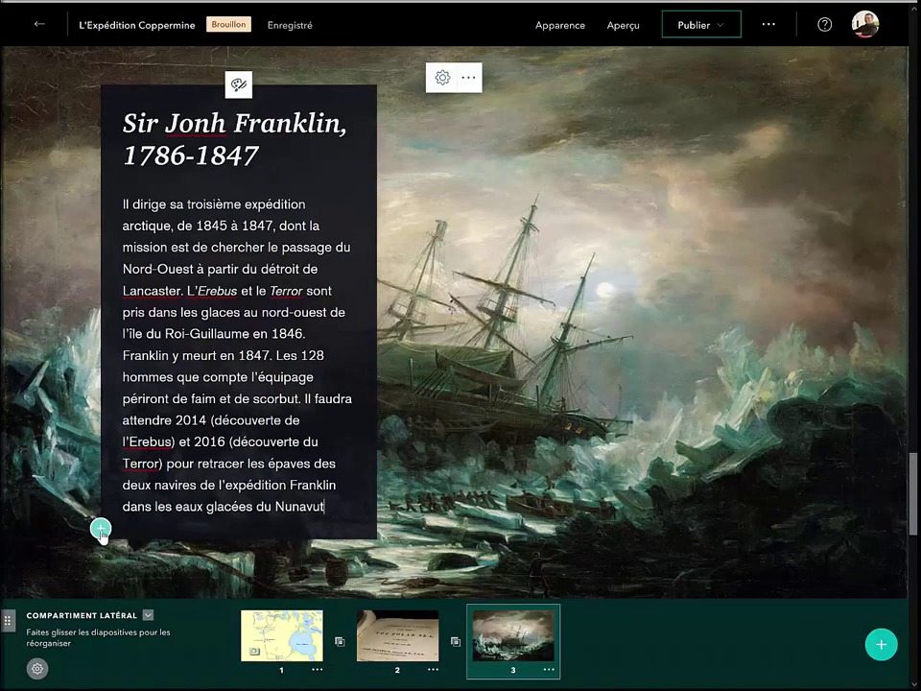
pyautogui.click(100, 529)
pyautogui.click(173, 610)
pyautogui.click(364, 107)
pyautogui.click(294, 156)
pyautogui.write('https://www.youtube.com/watch?v=U4_1r59gsxw')
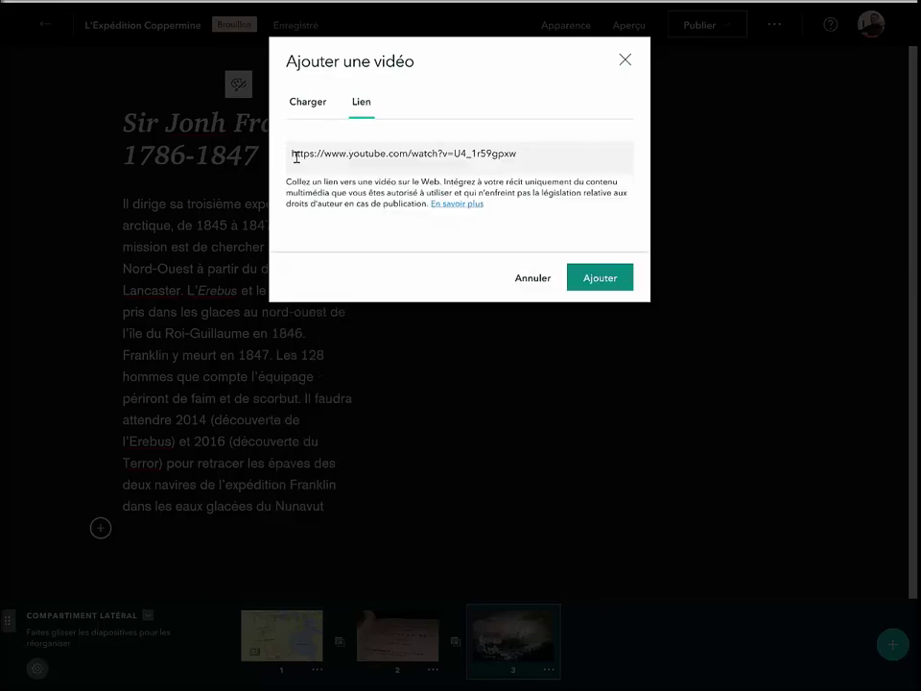
pyautogui.click(614, 279)
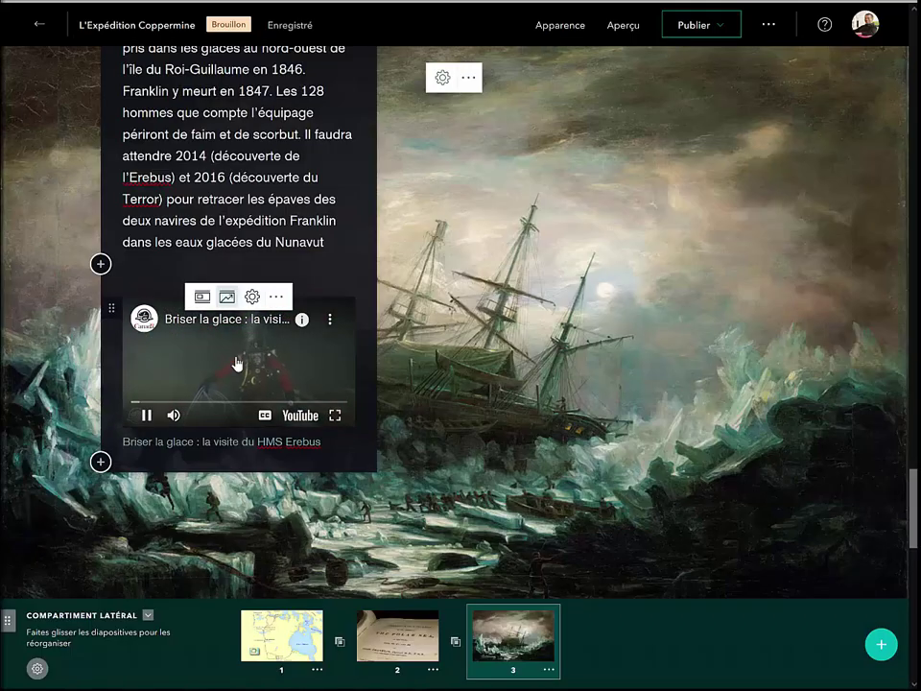
pyautogui.scroll(3, 236, 366)
# Add a fourth slide with the Franklin_Carte web map as its media, framed on the York Factory end of the route.
pyautogui.click(881, 650)
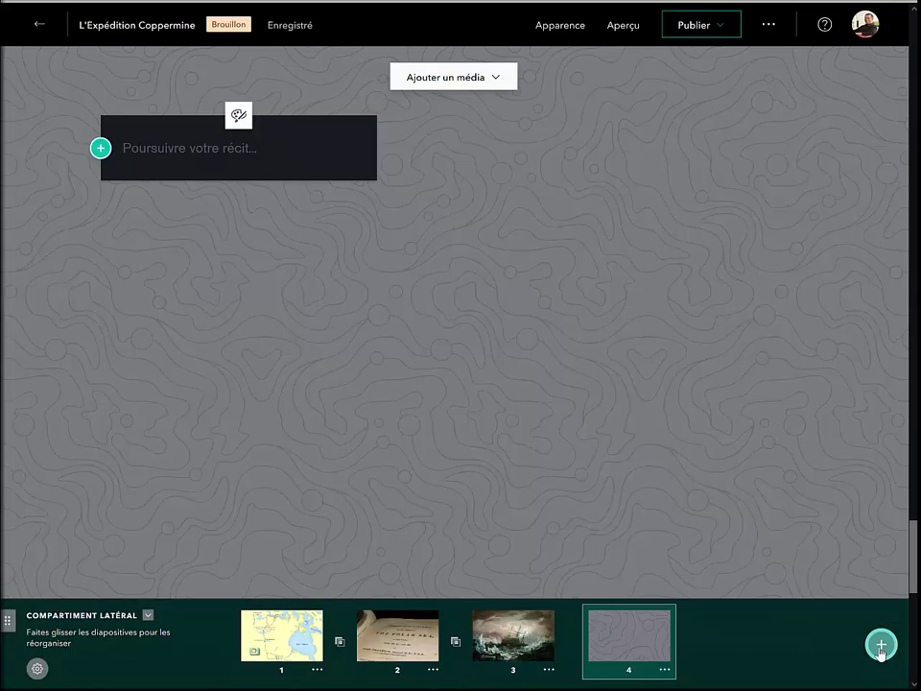
pyautogui.click(494, 79)
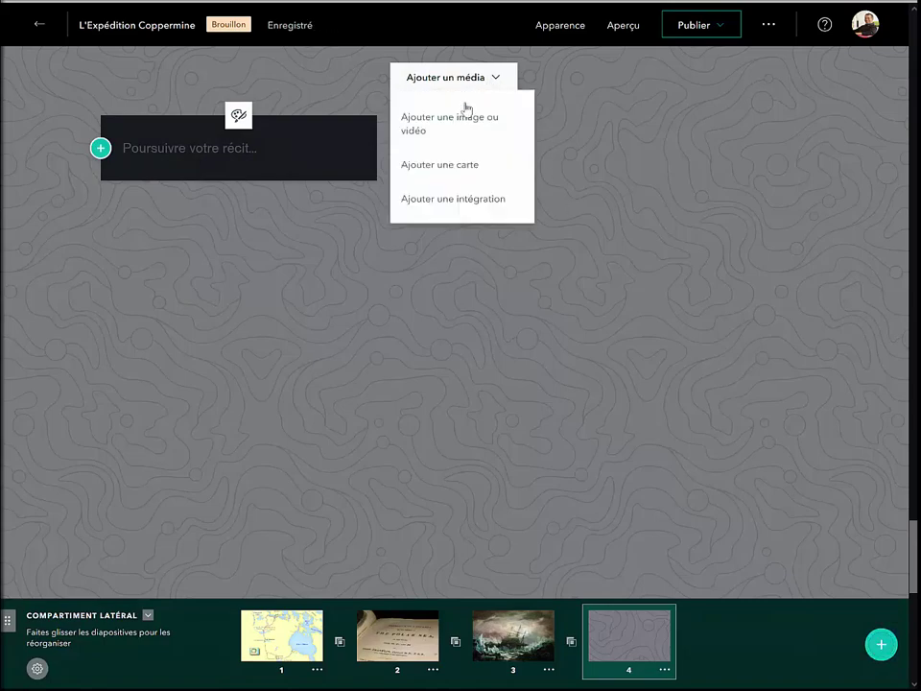
pyautogui.click(448, 166)
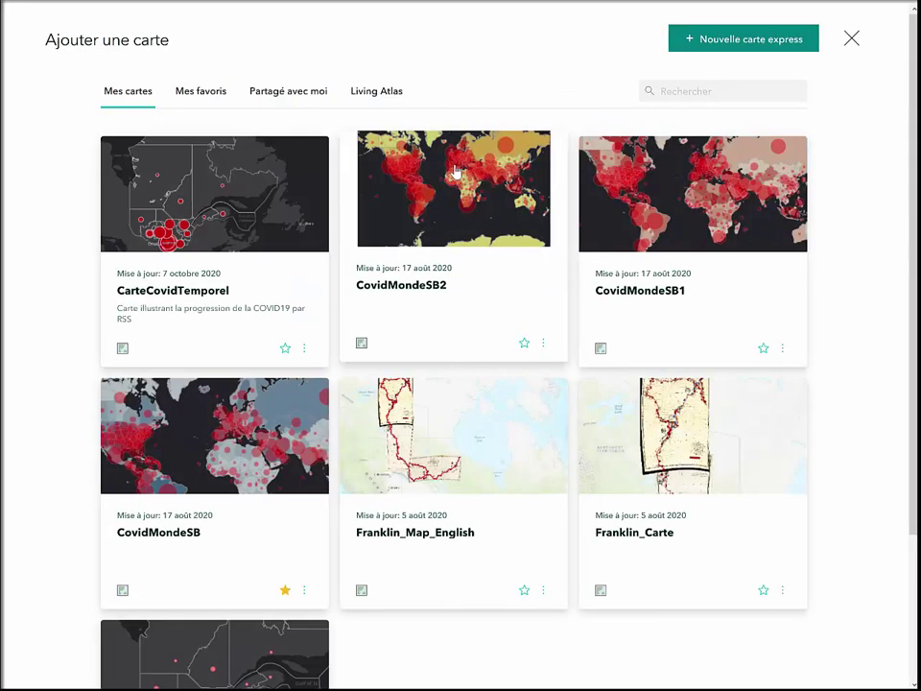
pyautogui.click(199, 93)
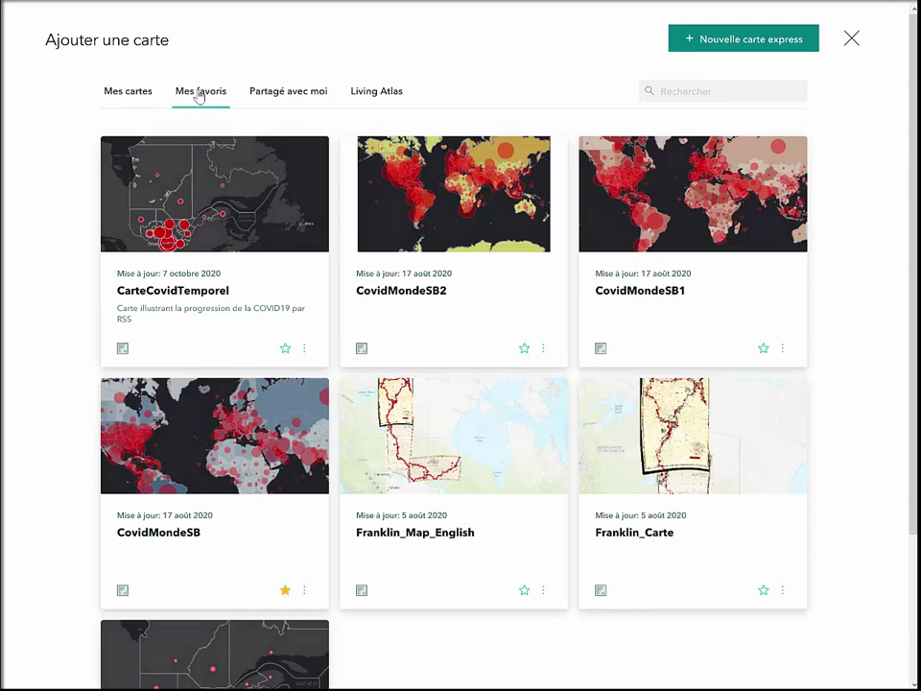
pyautogui.click(294, 96)
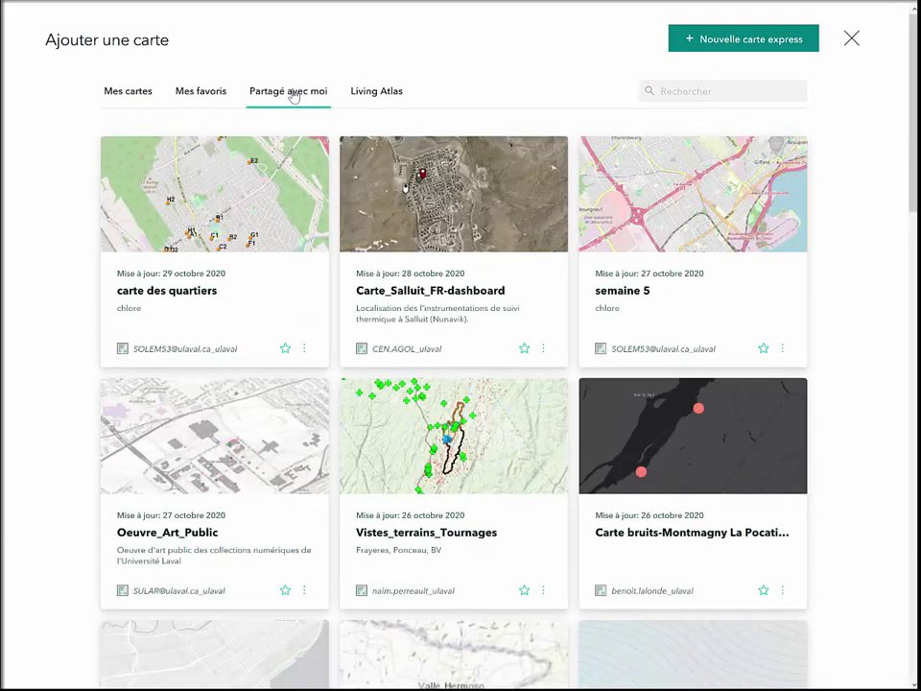
pyautogui.click(384, 94)
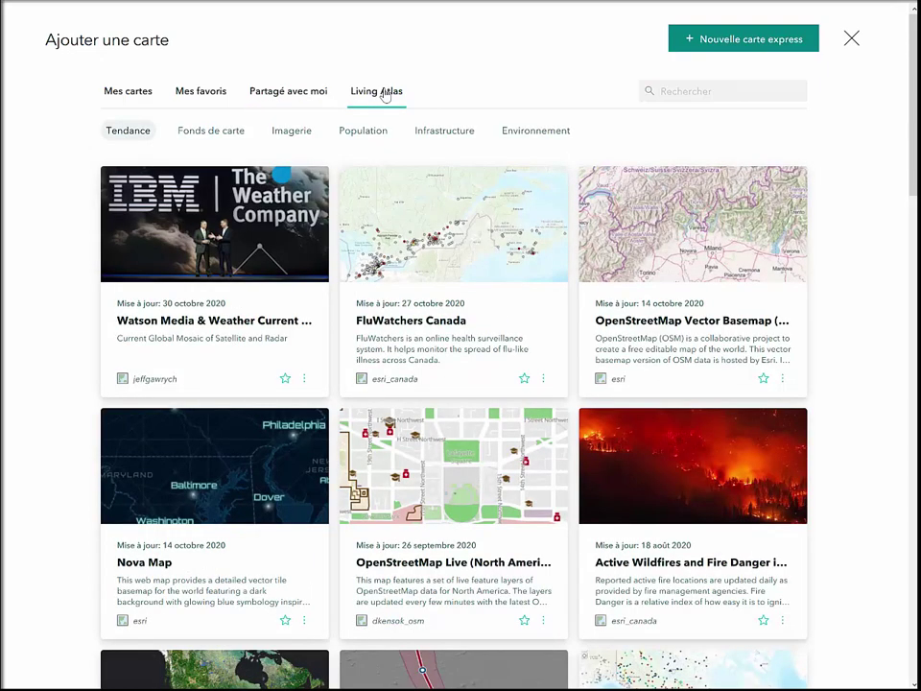
pyautogui.click(125, 90)
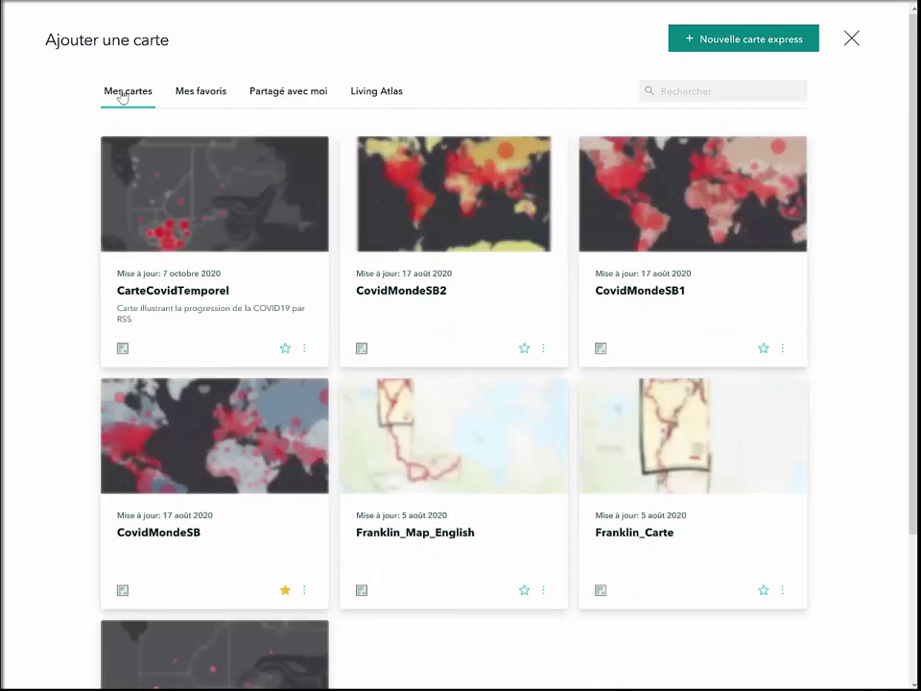
pyautogui.click(689, 460)
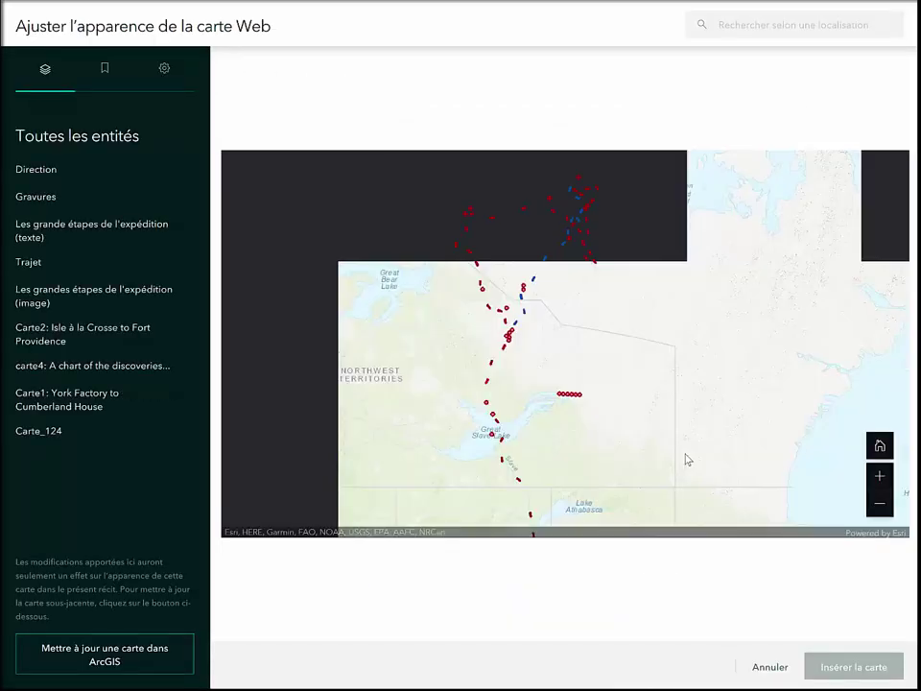
pyautogui.scroll(5, 651, 348)
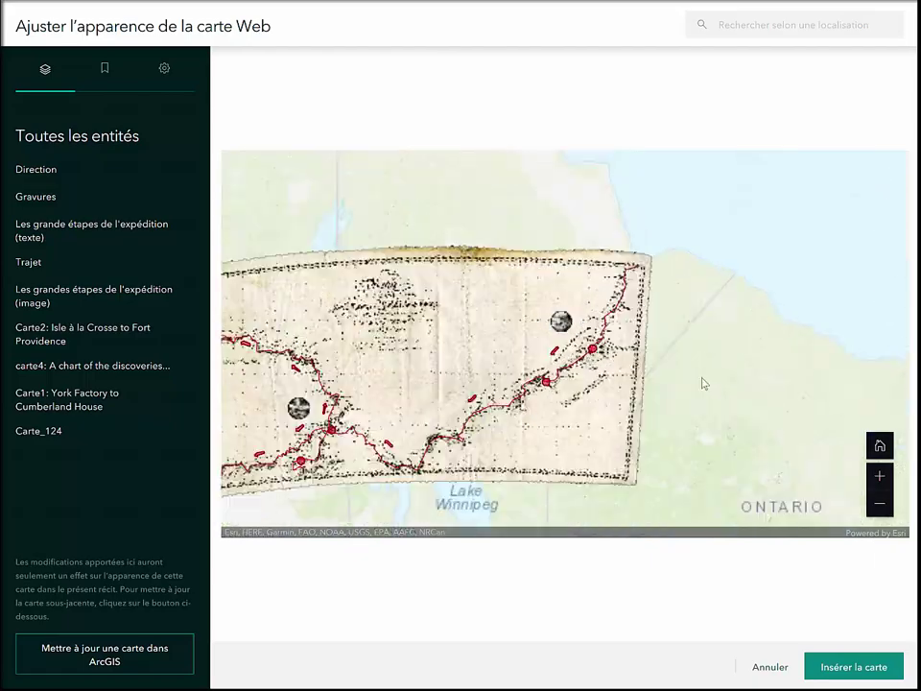
pyautogui.click(859, 666)
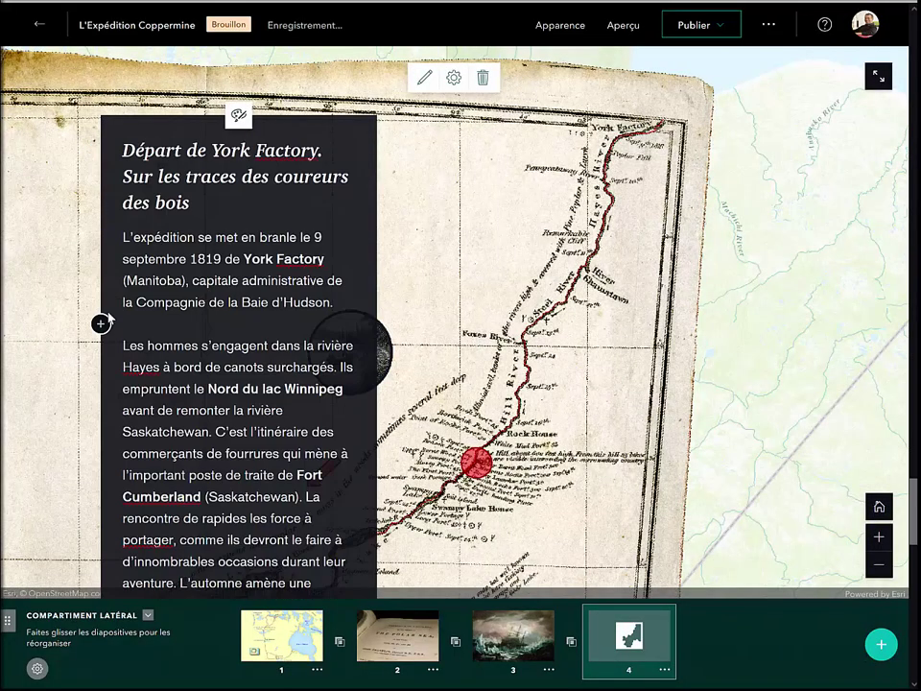
# Insert a map action labelled "Allez à York Factory" after the first paragraph of the fourth slide's panel text.
pyautogui.click(101, 324)
pyautogui.moveTo(216, 327)
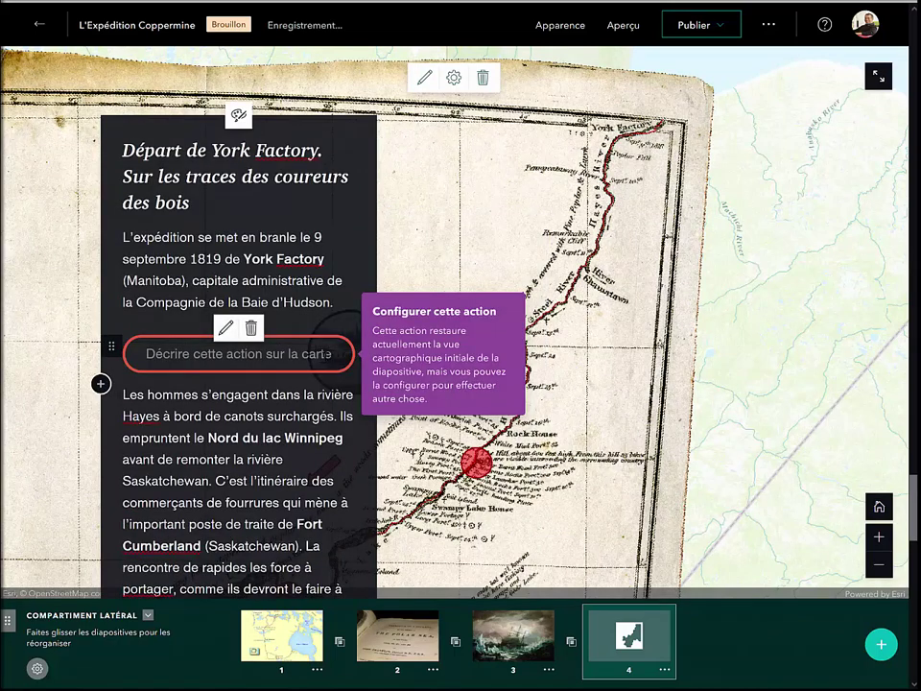
pyautogui.click(301, 354)
pyautogui.write('Allez ')
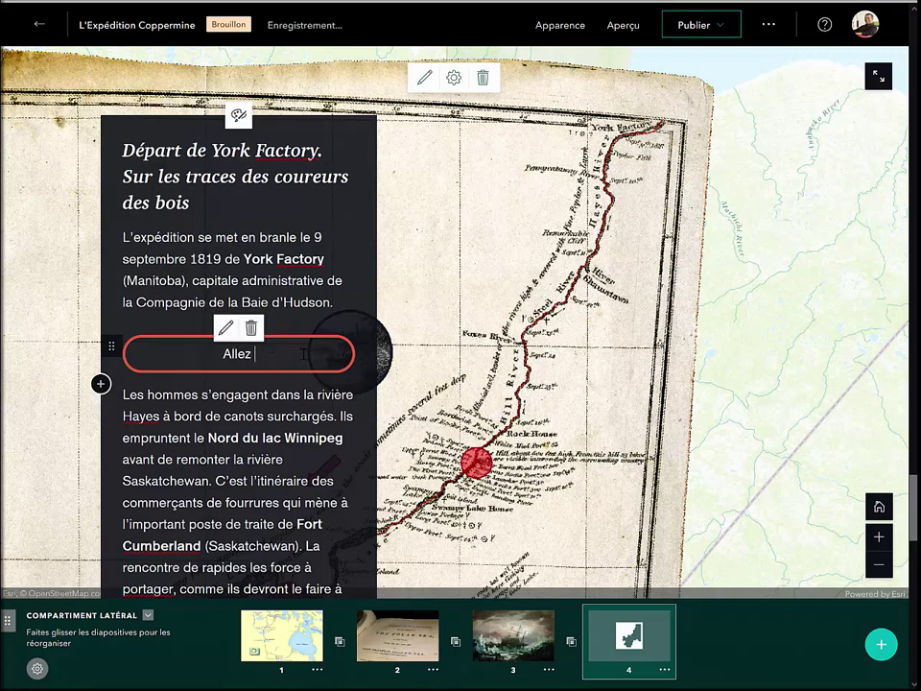
pyautogui.write('à York F')
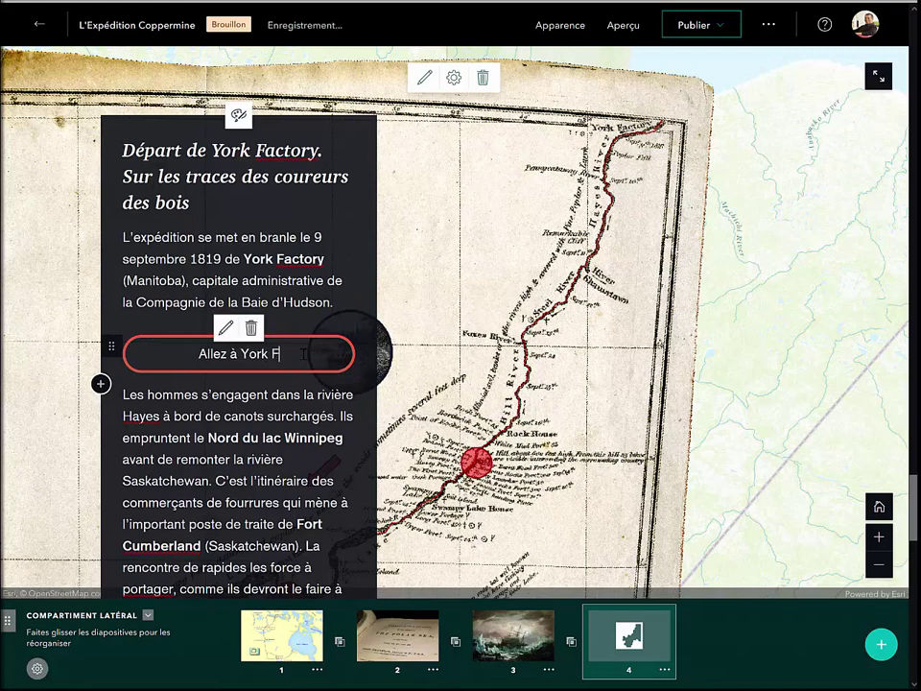
pyautogui.write('actory')
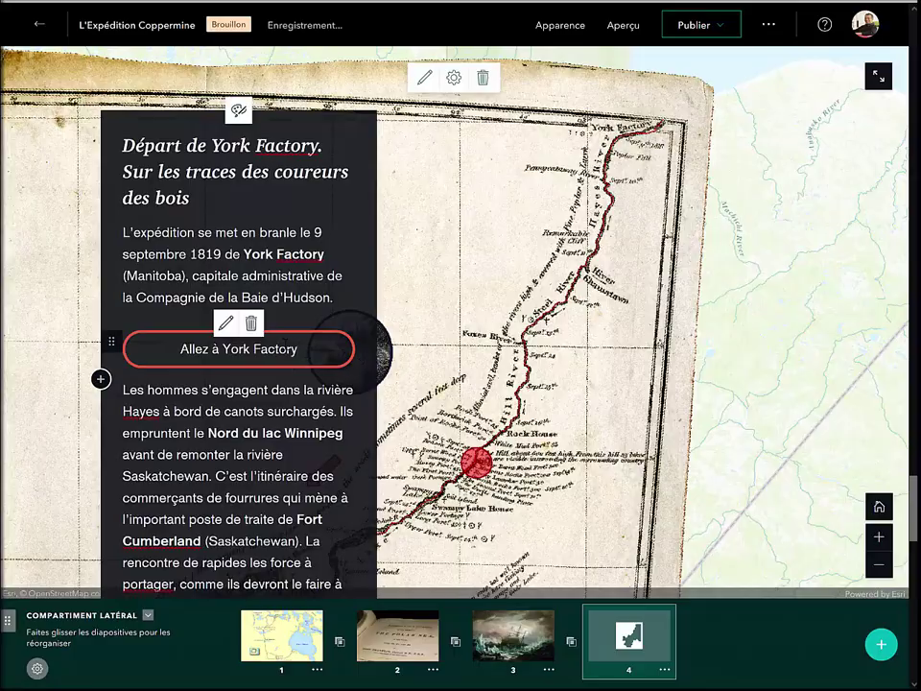
# Configure the "Allez à York Factory" map action to frame York Factory, save it and test it from a zoomed-out map.
pyautogui.click(224, 323)
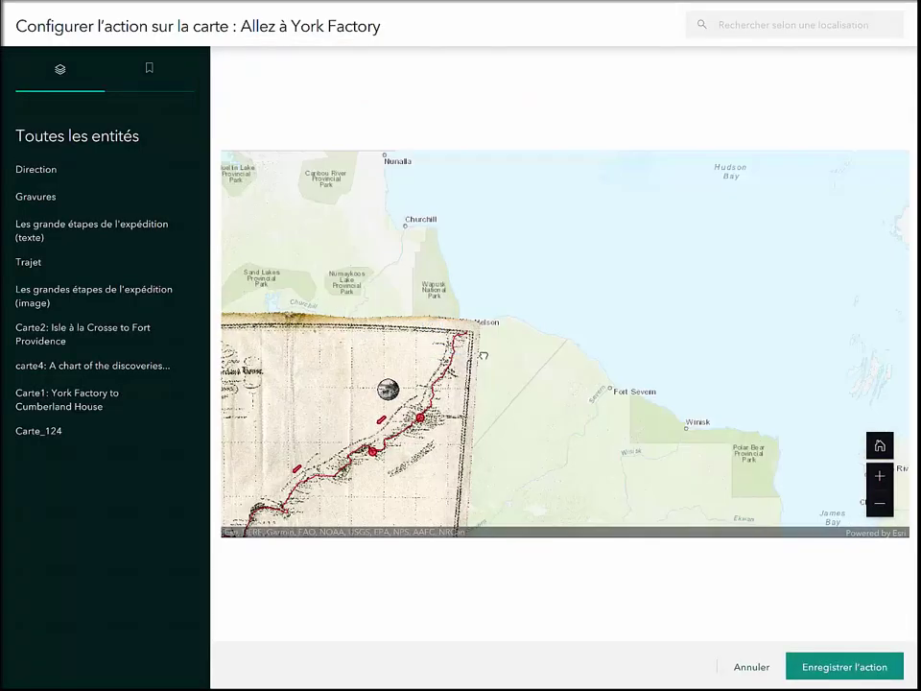
pyautogui.click(826, 666)
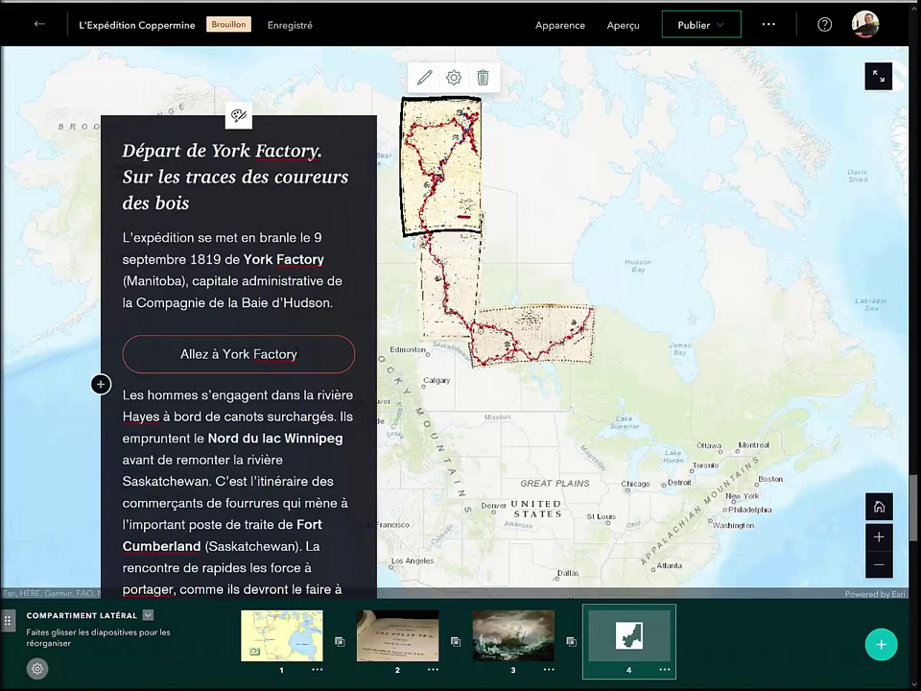
pyautogui.moveTo(246, 363)
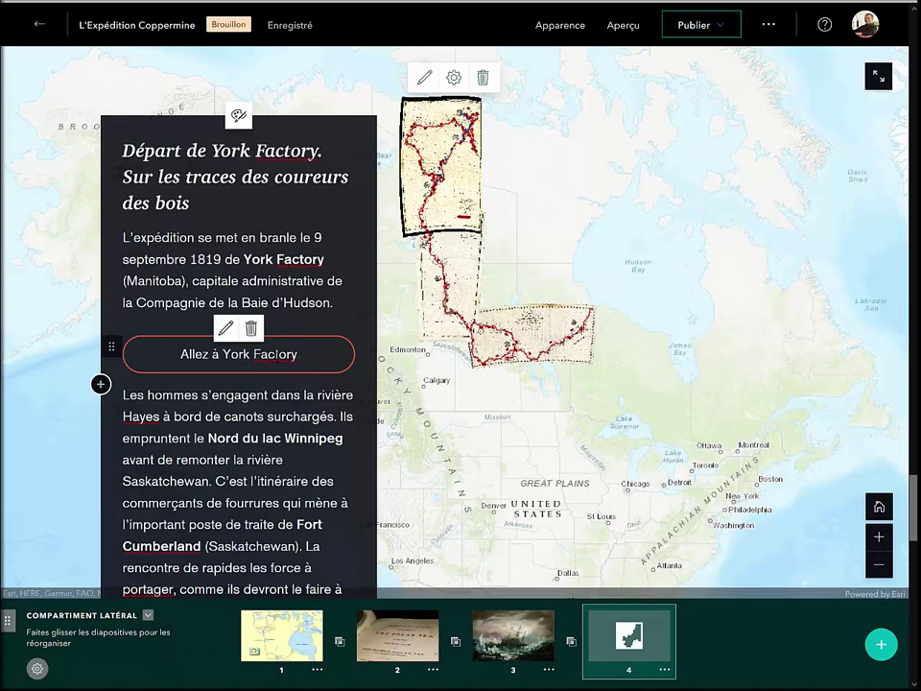
pyautogui.click(279, 354)
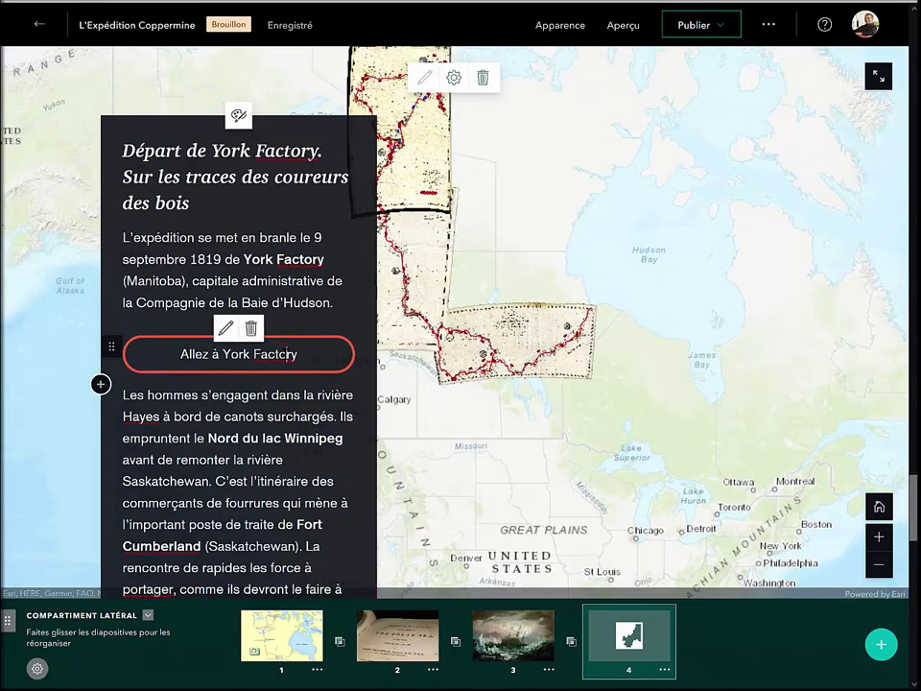
# Insert a Map Tour block below the sidecar.
pyautogui.scroll(-3, 240, 461)
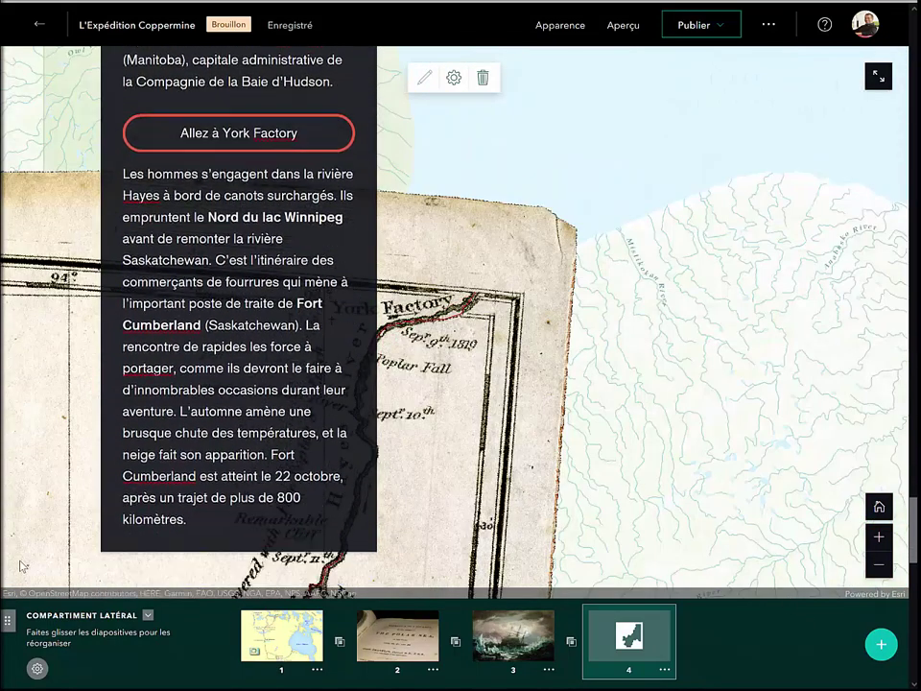
pyautogui.scroll(-5, 21, 566)
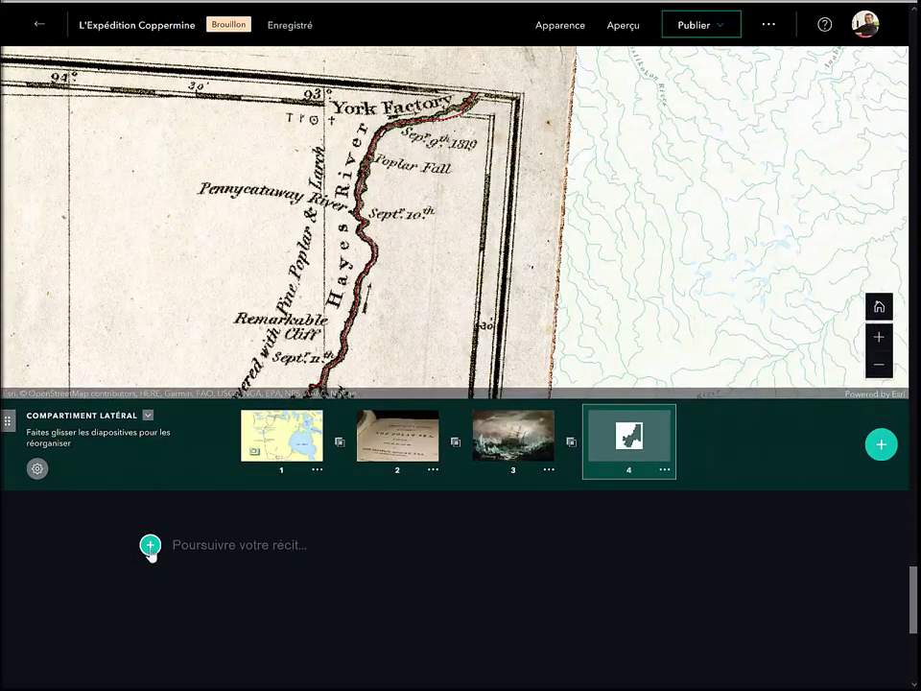
pyautogui.click(149, 546)
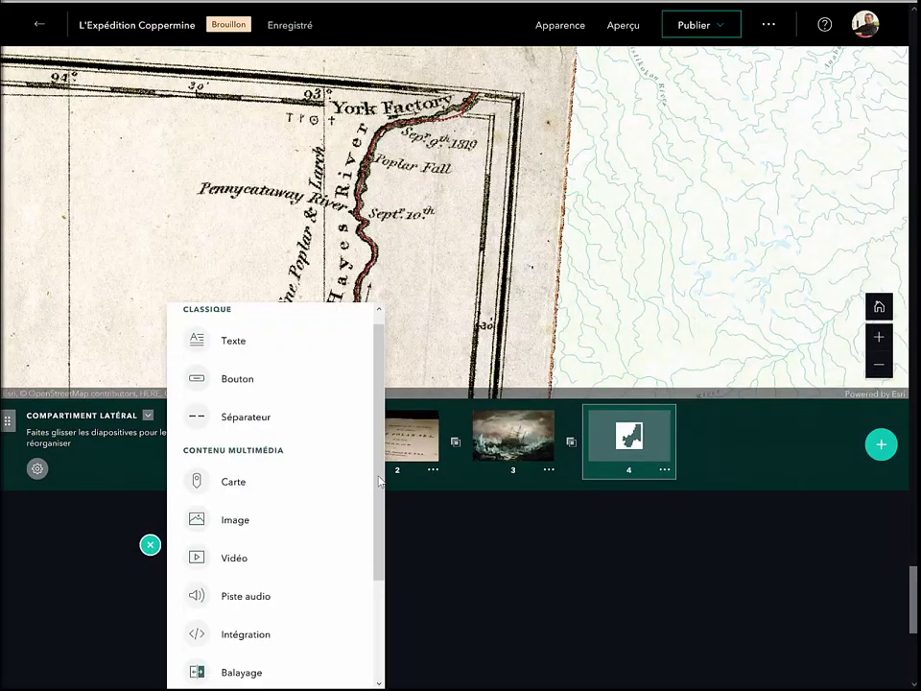
pyautogui.scroll(-3, 374, 537)
pyautogui.click(236, 674)
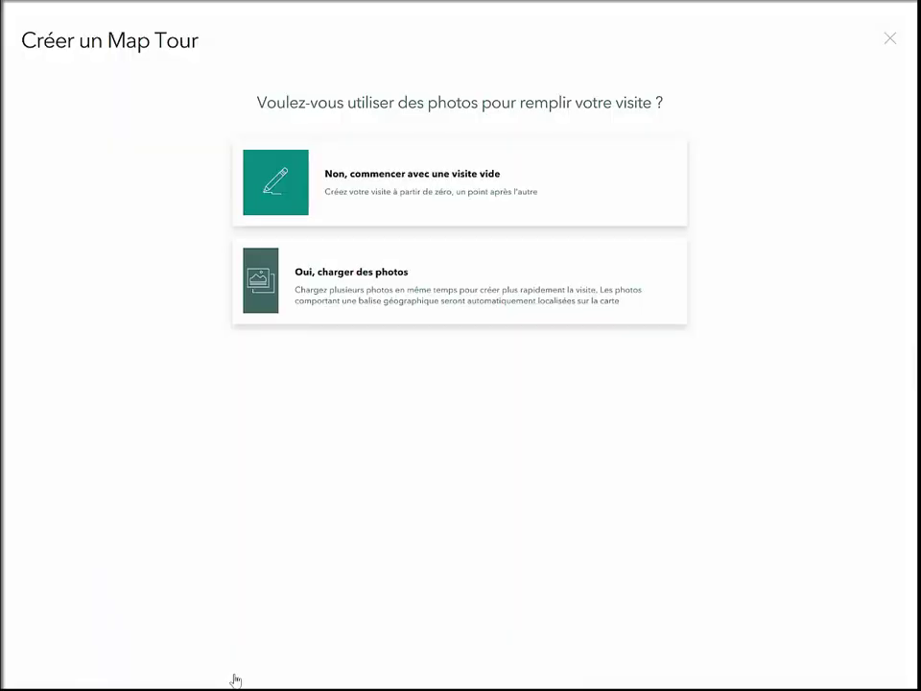
# Build the Map Tour from uploaded photos, keeping all the expedition engravings selected as tour points.
pyautogui.click(354, 277)
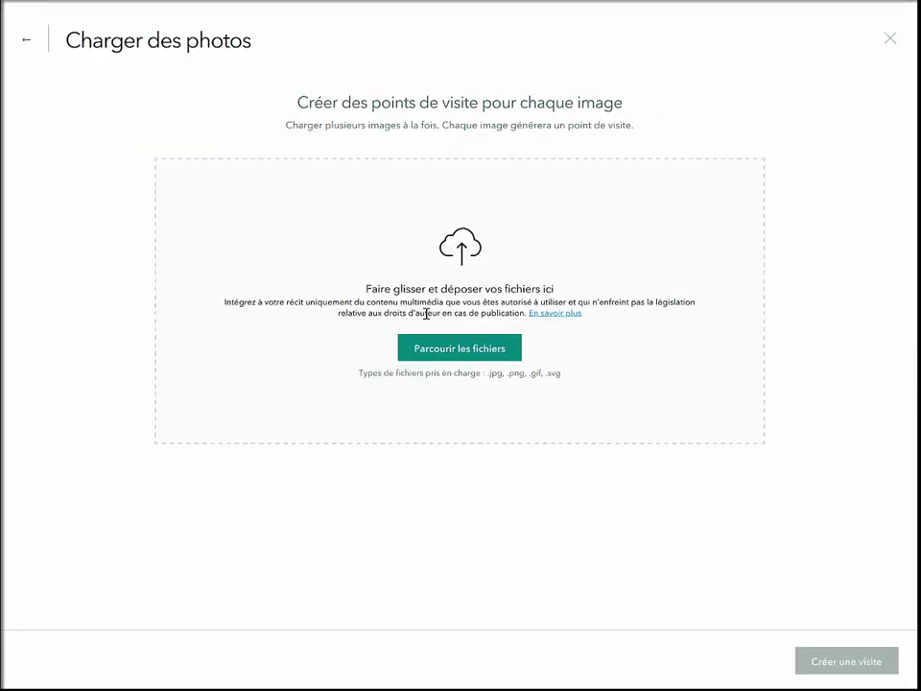
pyautogui.click(463, 353)
pyautogui.moveTo(816, 294); pyautogui.dragTo(259, 28)
pyautogui.click(734, 423)
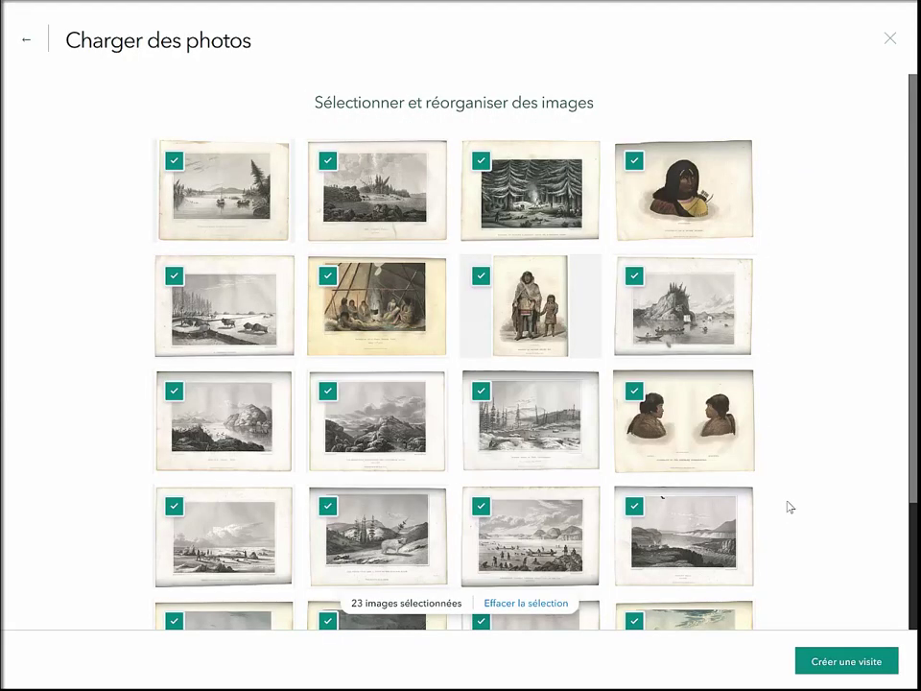
pyautogui.click(833, 663)
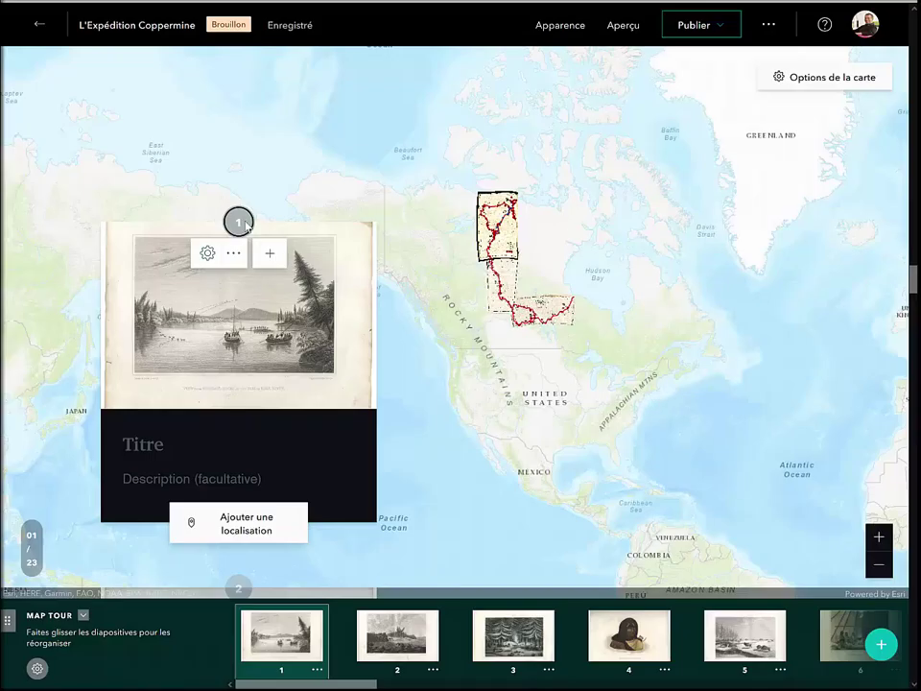
# Place the first tour point's location on the Hill River, just upstream of Swampy Lake House on the historical map.
pyautogui.click(190, 526)
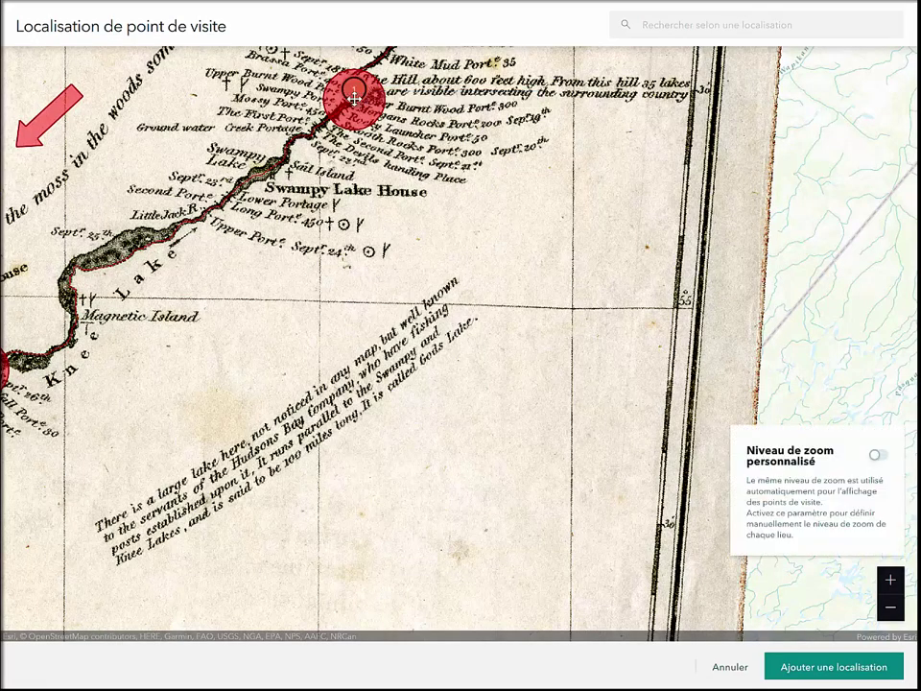
pyautogui.press('Escape')
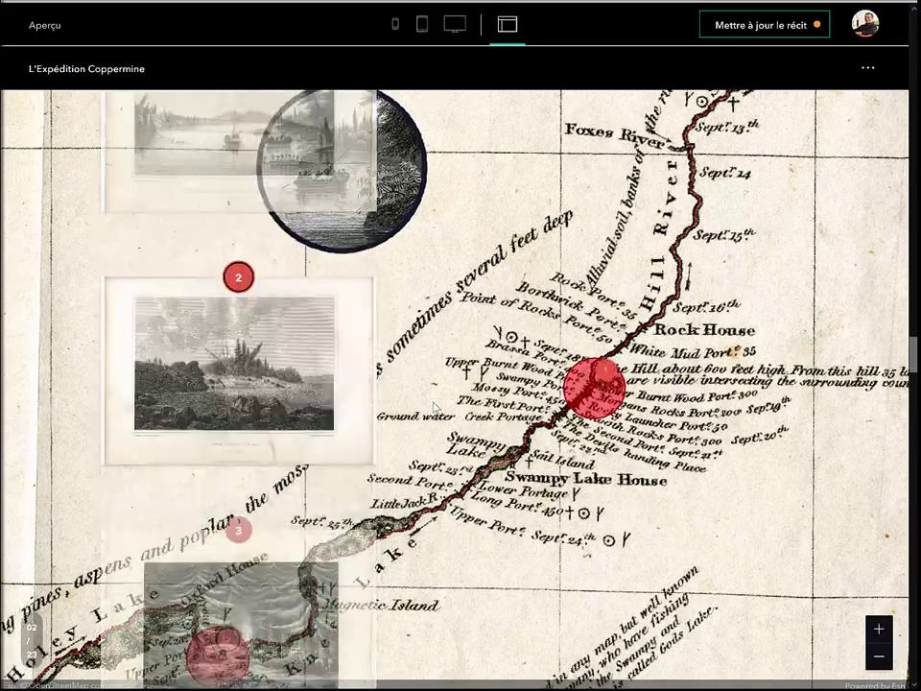
# Browse the Map Tour points in the story preview and enlarge the portrait of the fourth point.
pyautogui.scroll(-3, 433, 408)
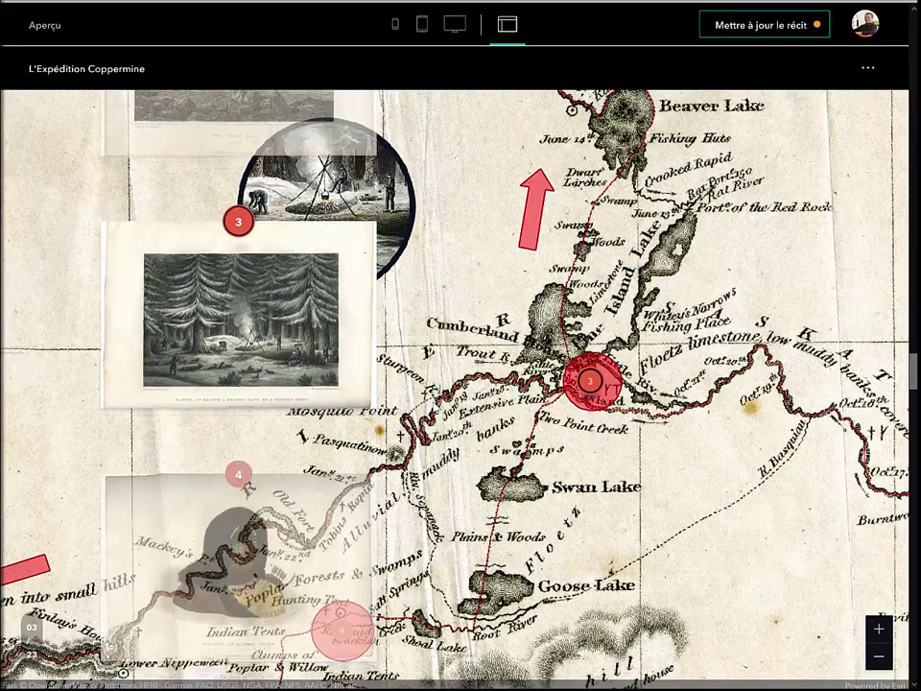
pyautogui.scroll(-2, 346, 386)
pyautogui.click(252, 363)
pyautogui.click(431, 348)
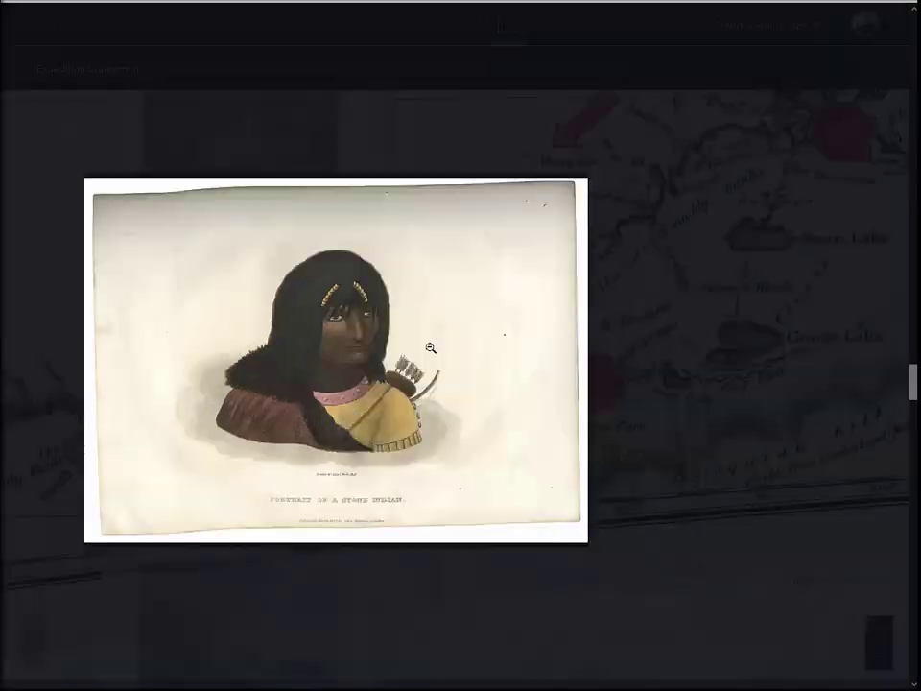
pyautogui.scroll(-3, 908, 629)
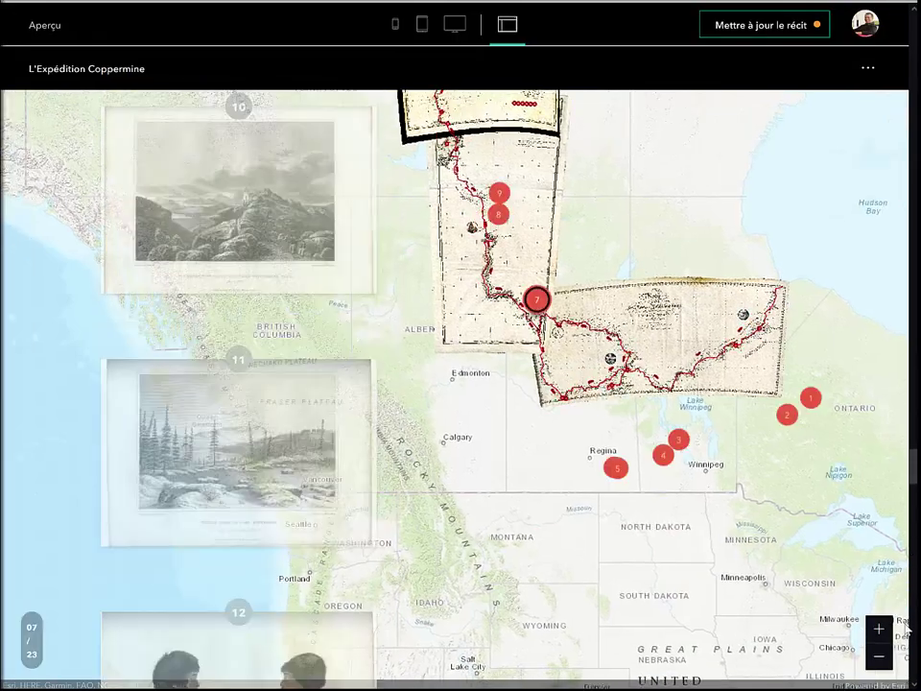
# Browse the remaining Map Tour engravings in the story preview.
pyautogui.scroll(-10, 908, 628)
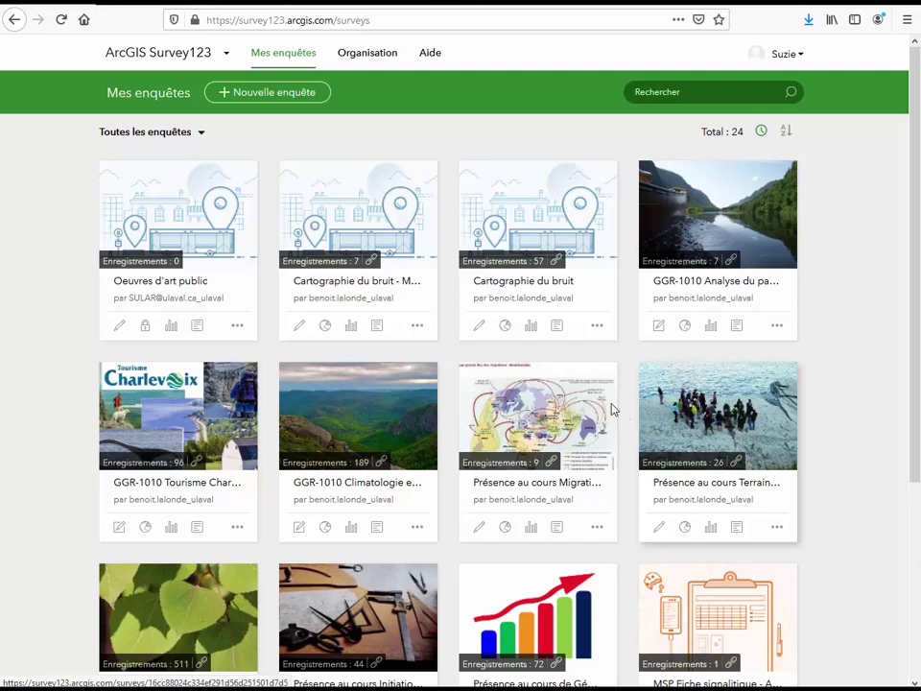
# Switch to ArcGIS Survey123 and create a web-designer survey named "Oeuvre d'art UL" with the tags "Art public" and "Université Laval".
pyautogui.click(297, 95)
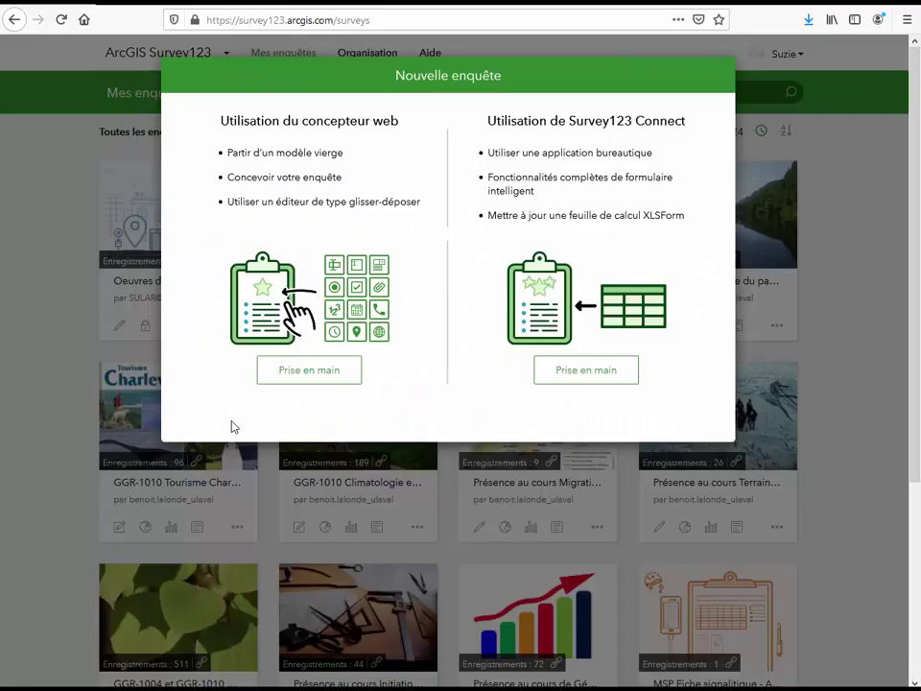
pyautogui.click(326, 383)
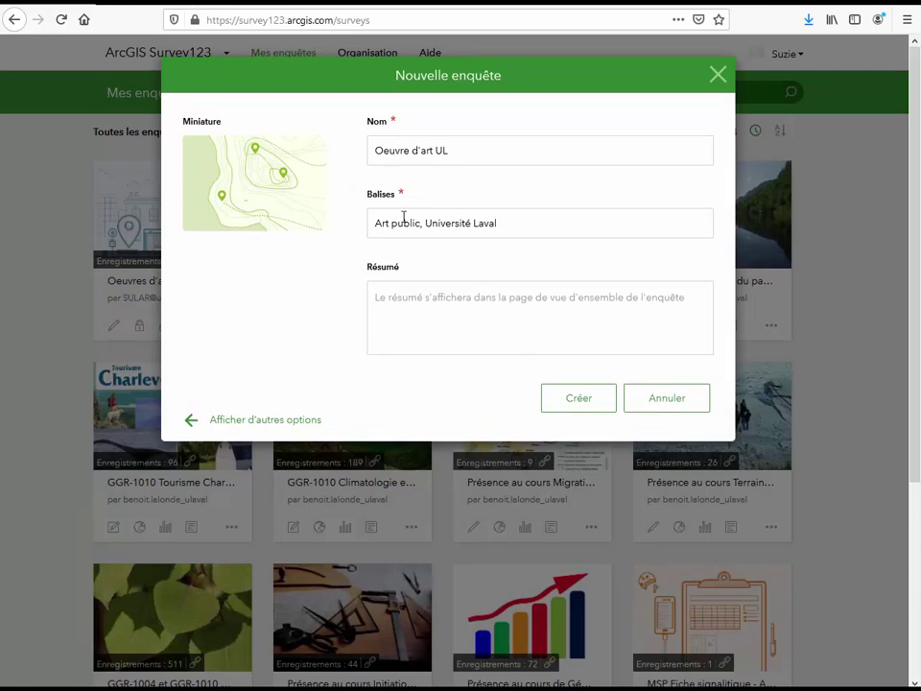
pyautogui.click(586, 402)
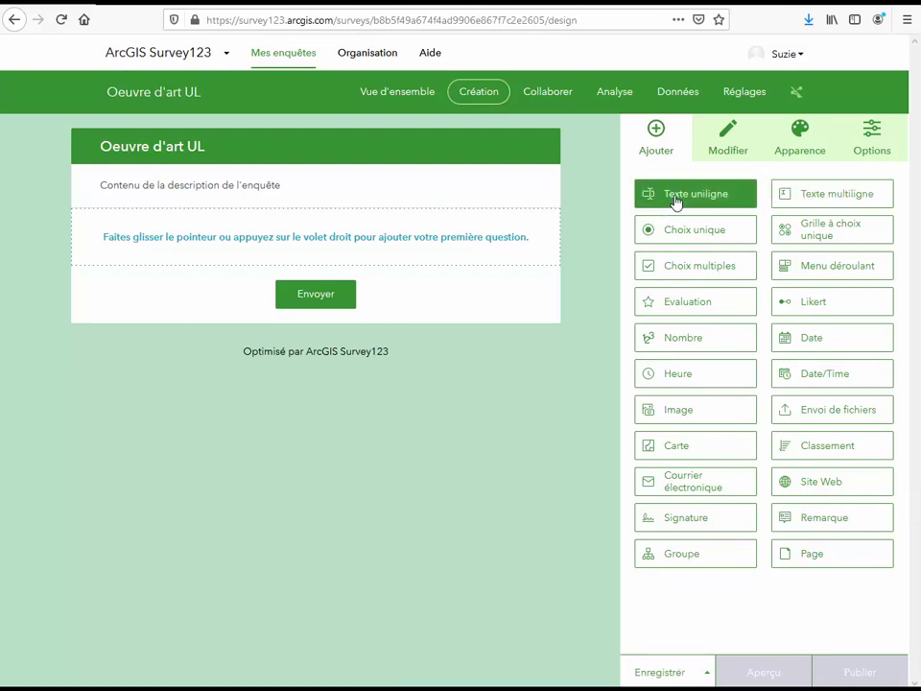
# Add a single-line text question labelled "Créateur de l'oeuvre" to the survey.
pyautogui.moveTo(674, 202); pyautogui.dragTo(553, 241)
pyautogui.moveTo(760, 233); pyautogui.dragTo(603, 235)
pyautogui.write('Créateur de')
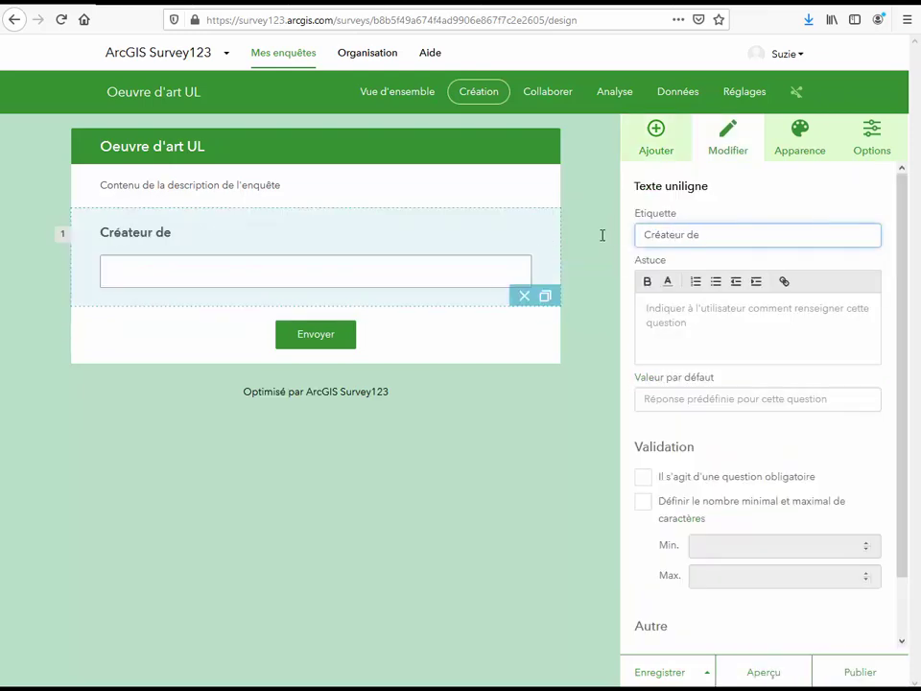
pyautogui.write(" l'oeuvre")
# Add a dropdown question with the choices Sculptures, Peintures, Mosaïque, Vitrail, Peinture et décoration murale and Tapisserie, and allow "Autre".
pyautogui.click(635, 161)
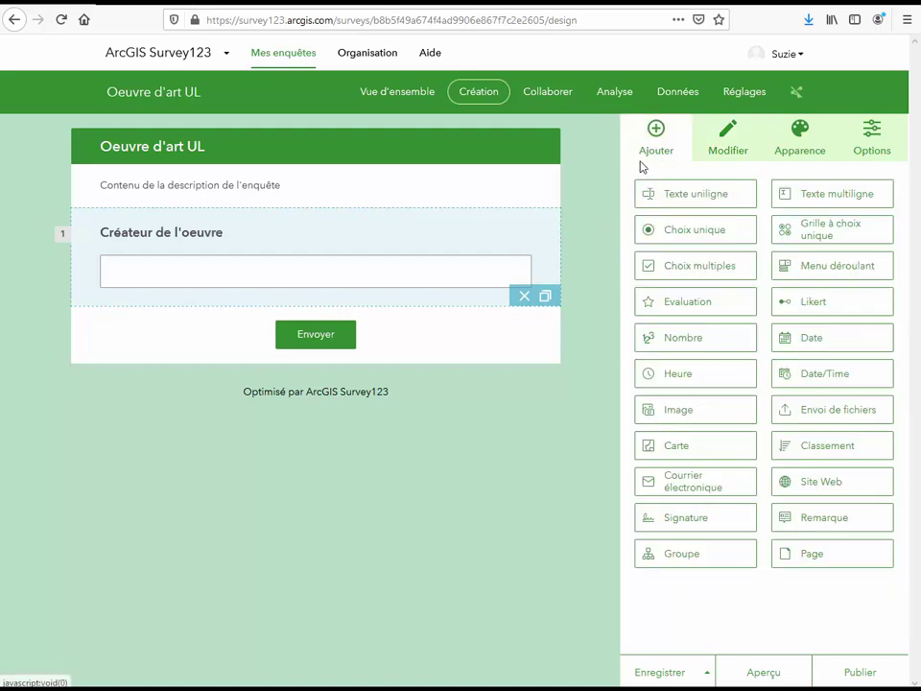
pyautogui.moveTo(833, 266); pyautogui.dragTo(520, 306)
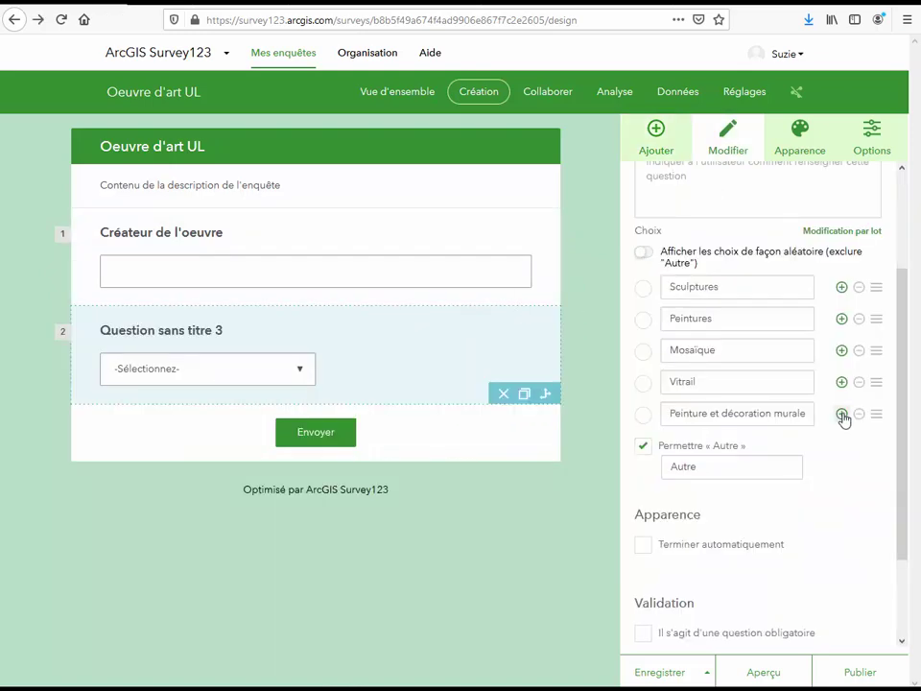
pyautogui.click(841, 414)
pyautogui.tripleClick(738, 440)
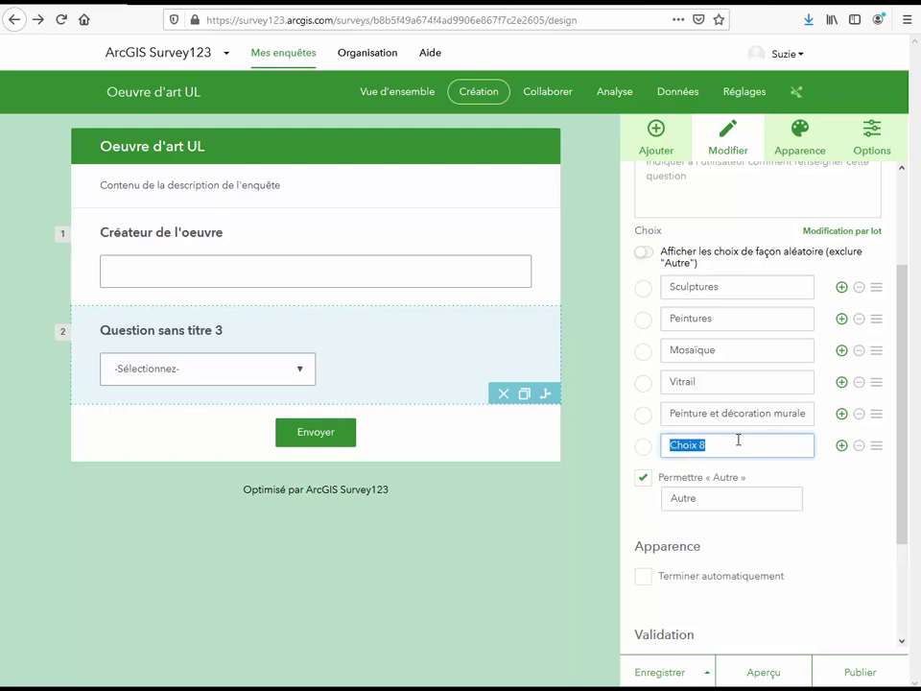
pyautogui.write('Tapisserie')
pyautogui.click(671, 149)
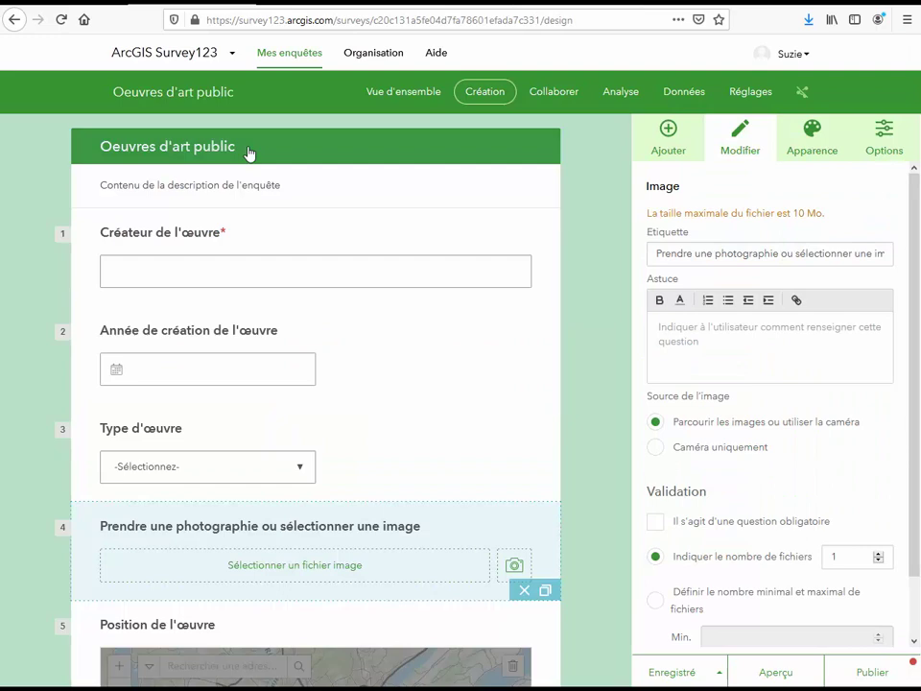
# In the "Oeuvres d'art public" survey, examine the settings of the creator, creation year, work type, photograph and map position questions.
pyautogui.click(263, 274)
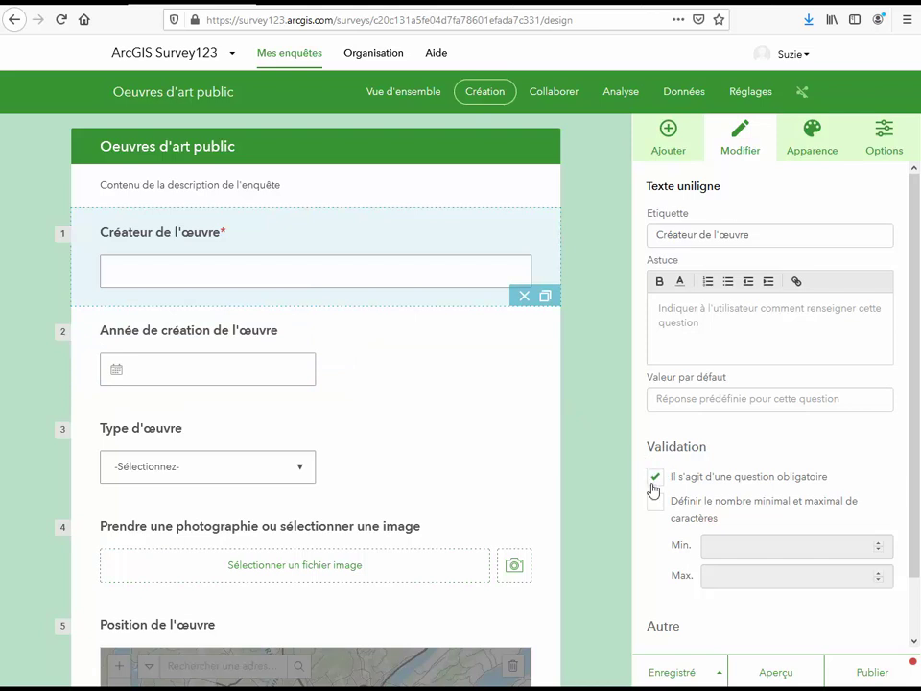
pyautogui.click(269, 379)
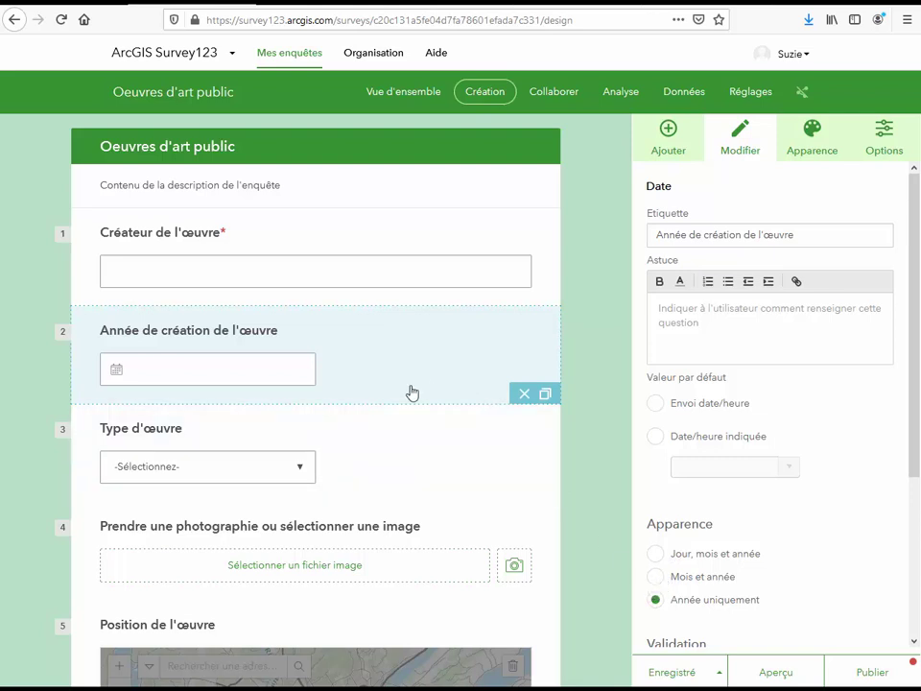
pyautogui.click(283, 480)
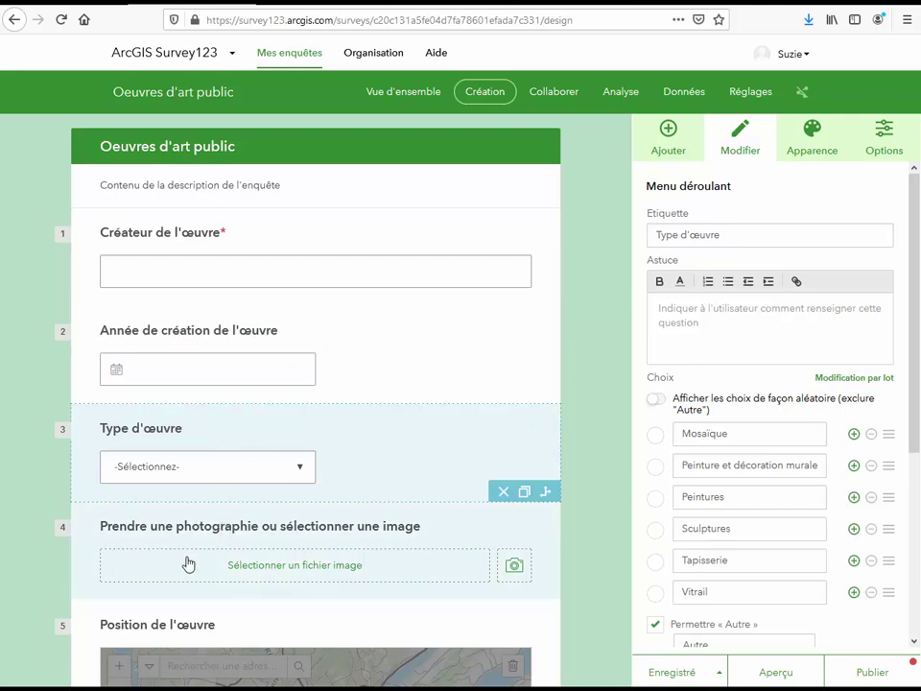
pyautogui.click(188, 564)
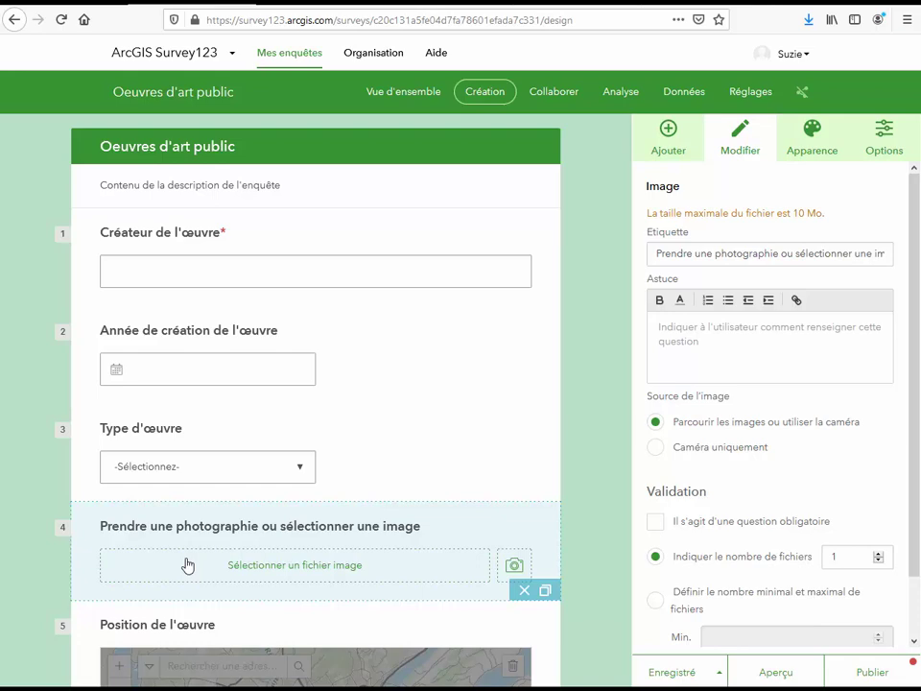
pyautogui.scroll(-3, 188, 565)
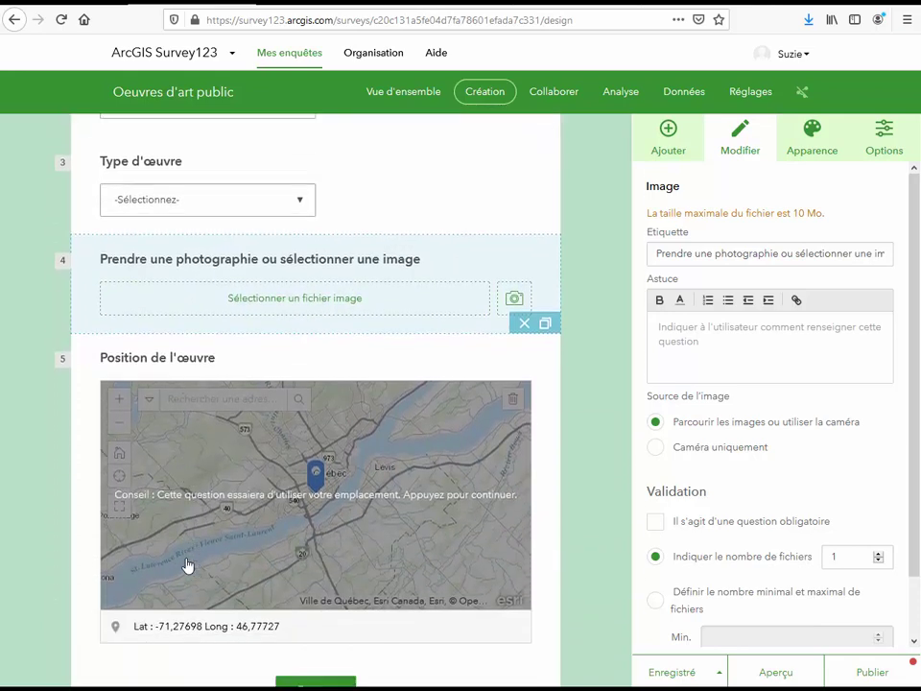
pyautogui.click(187, 554)
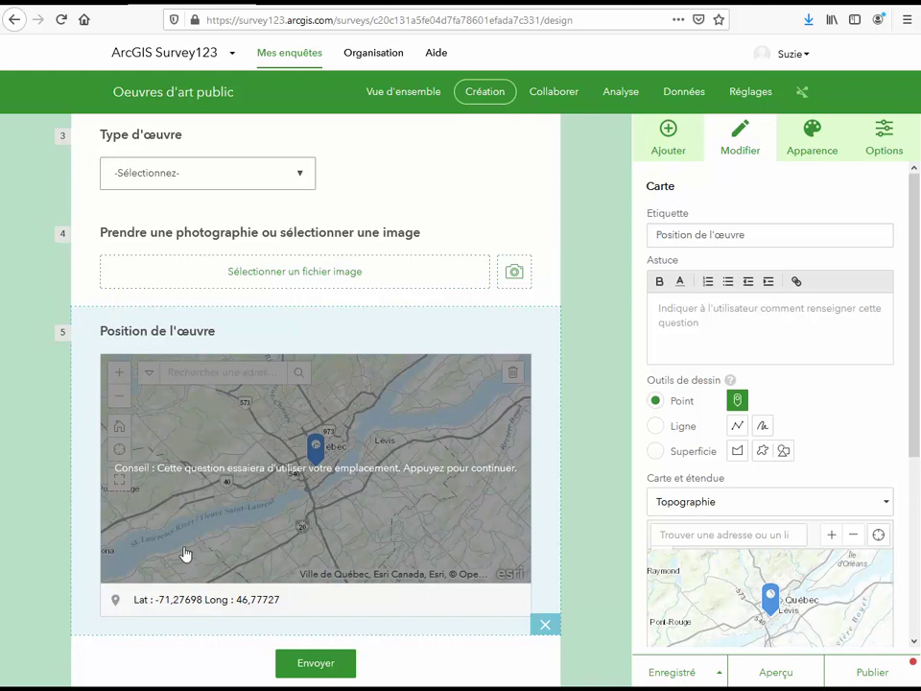
# Preview the survey on desktop and examine the sample entry, including the work type choices, photograph and map position.
pyautogui.click(775, 672)
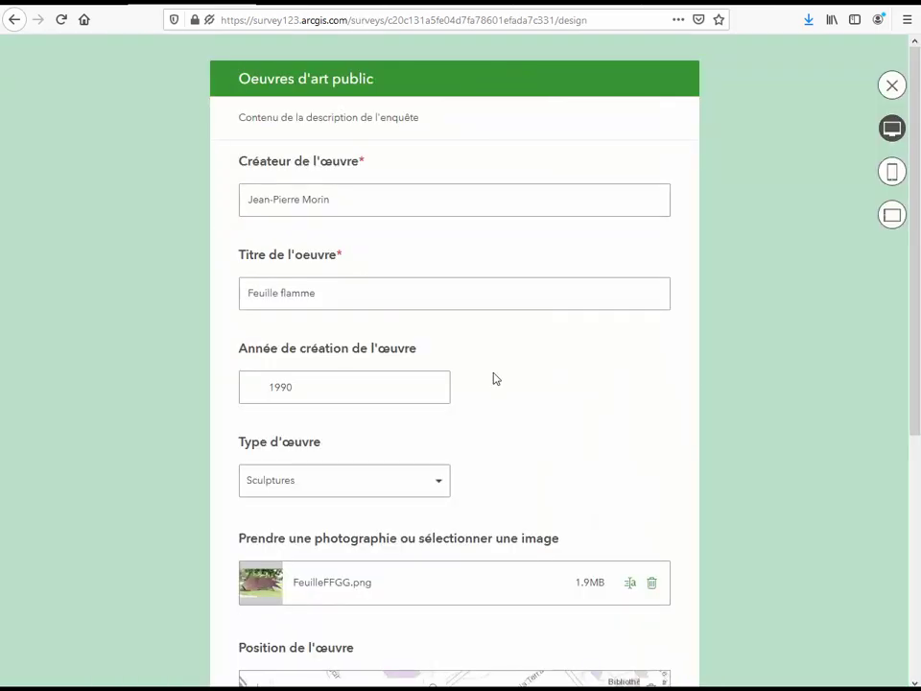
pyautogui.click(434, 387)
pyautogui.click(417, 498)
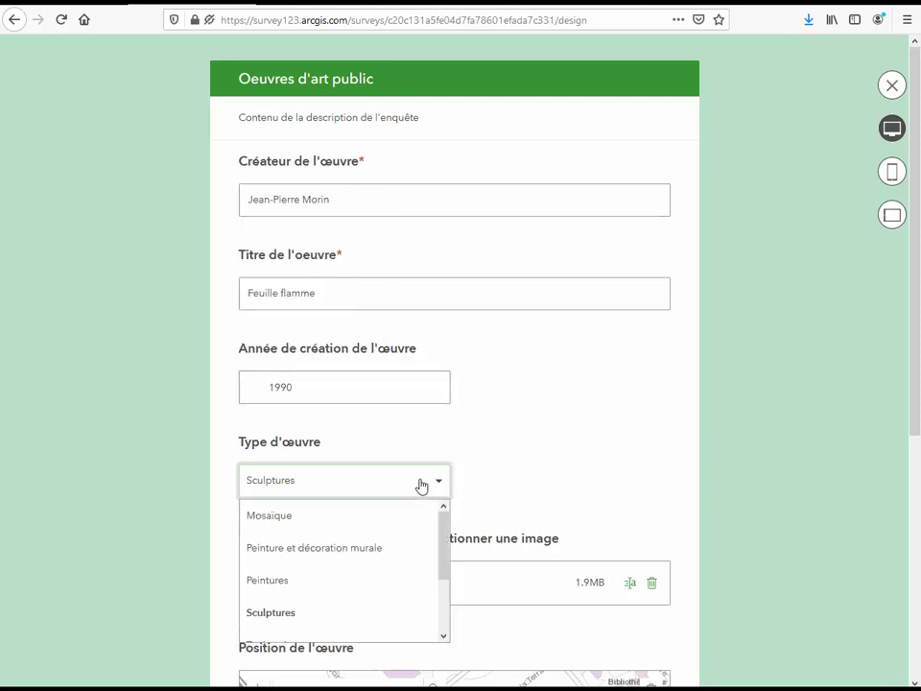
pyautogui.scroll(-3, 519, 474)
pyautogui.click(566, 423)
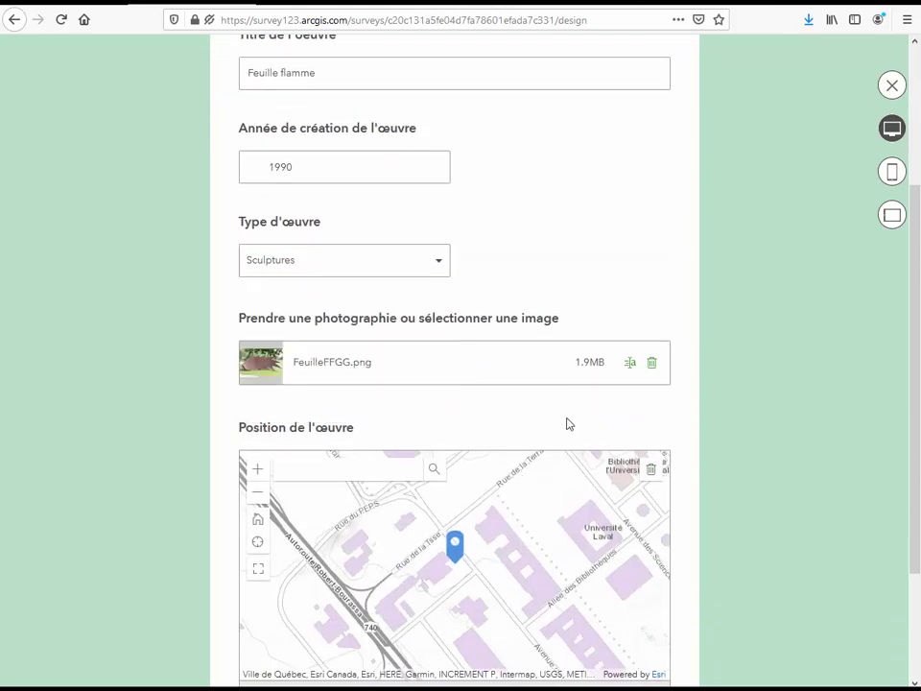
pyautogui.scroll(3, 707, 188)
pyautogui.scroll(1, 707, 188)
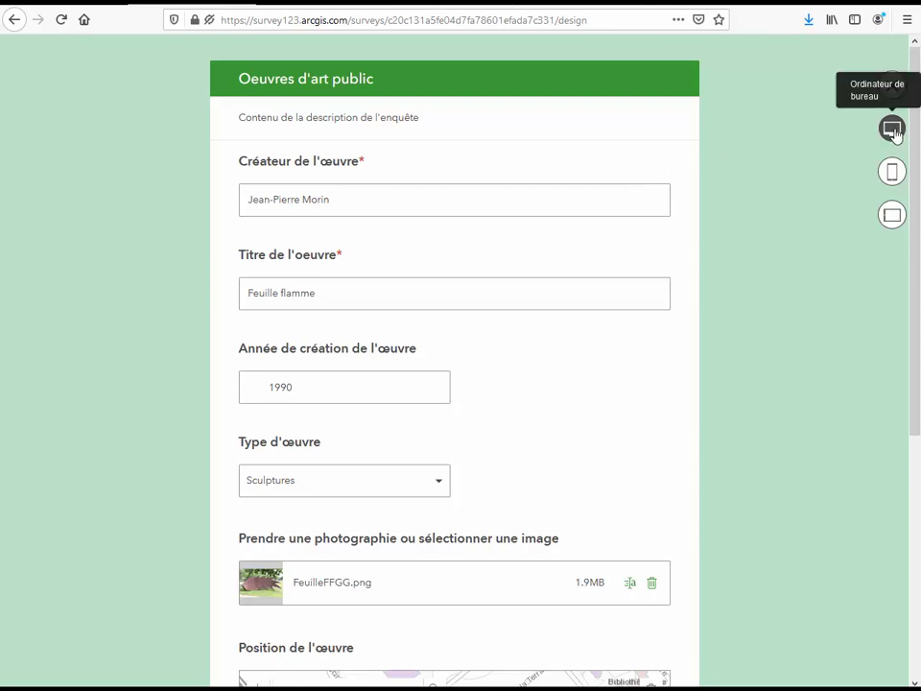
# Check the survey's phone and tablet previews and return to the designer.
pyautogui.click(893, 174)
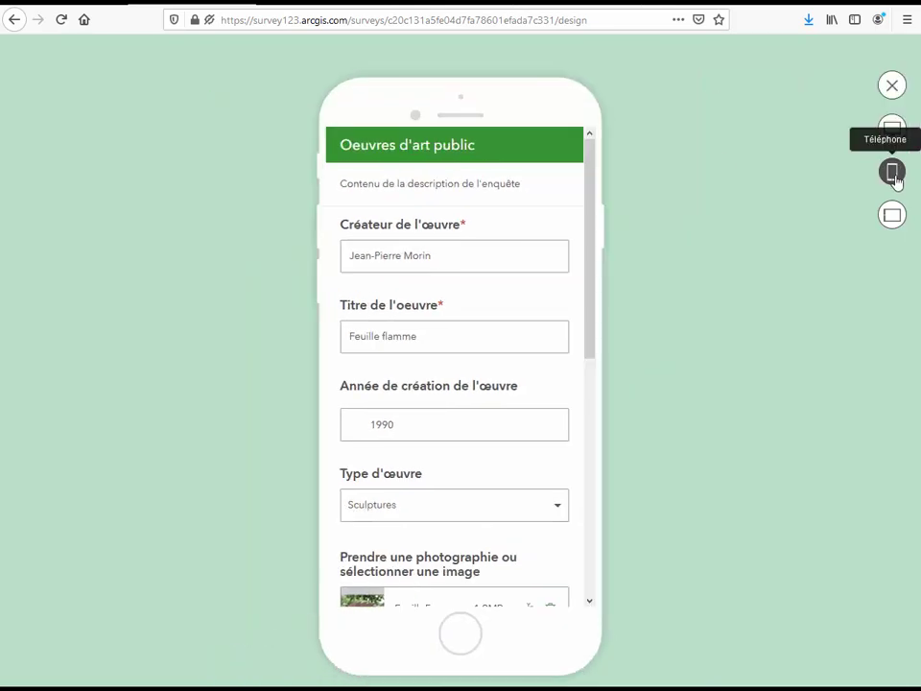
pyautogui.click(892, 215)
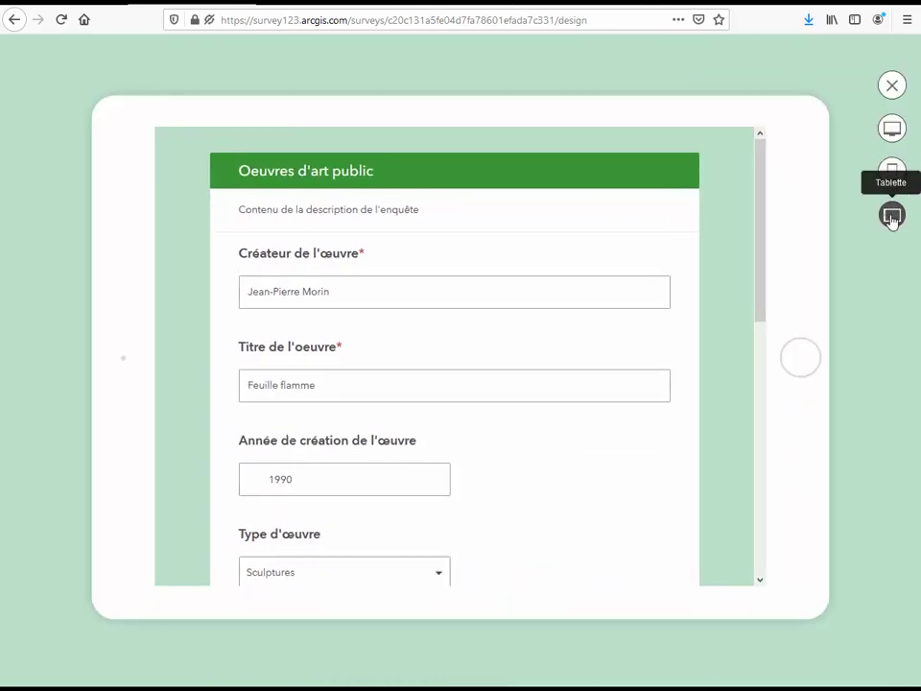
pyautogui.click(893, 88)
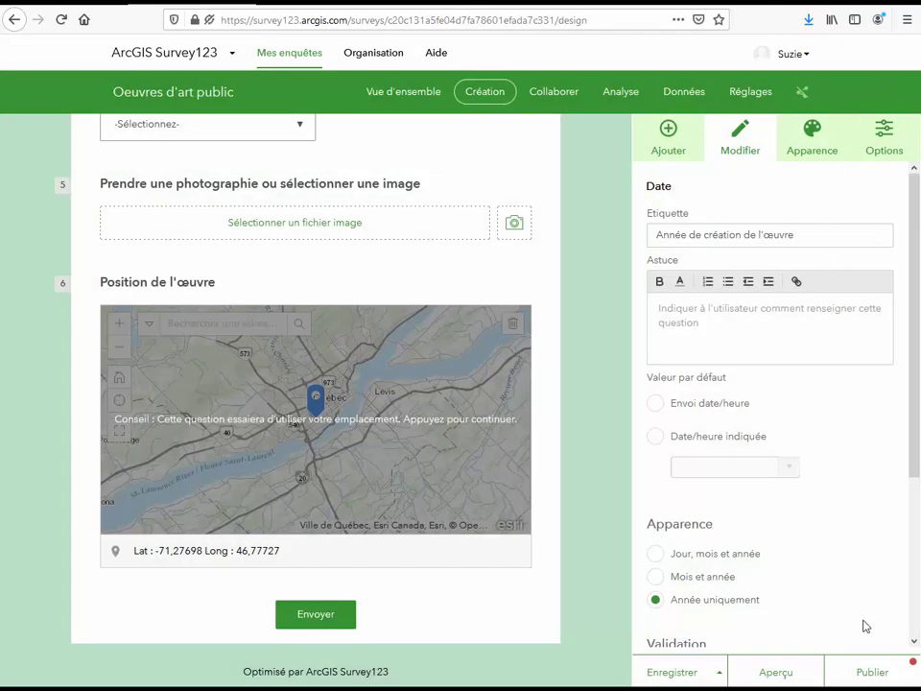
# Publish the "Oeuvres d'art public" survey and start collecting a record for it in the Survey123 mobile app.
pyautogui.click(879, 680)
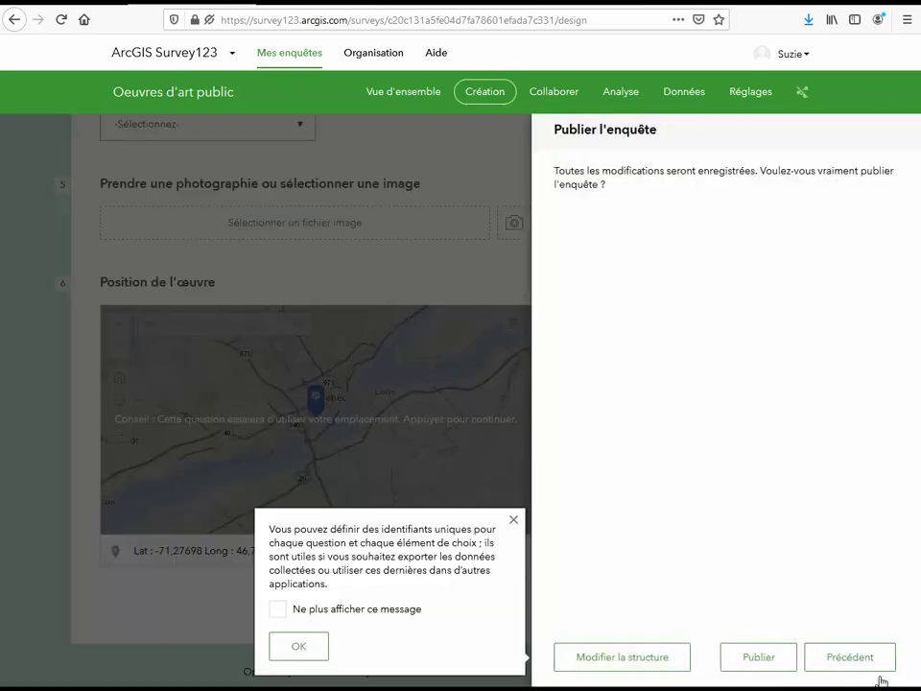
pyautogui.click(766, 662)
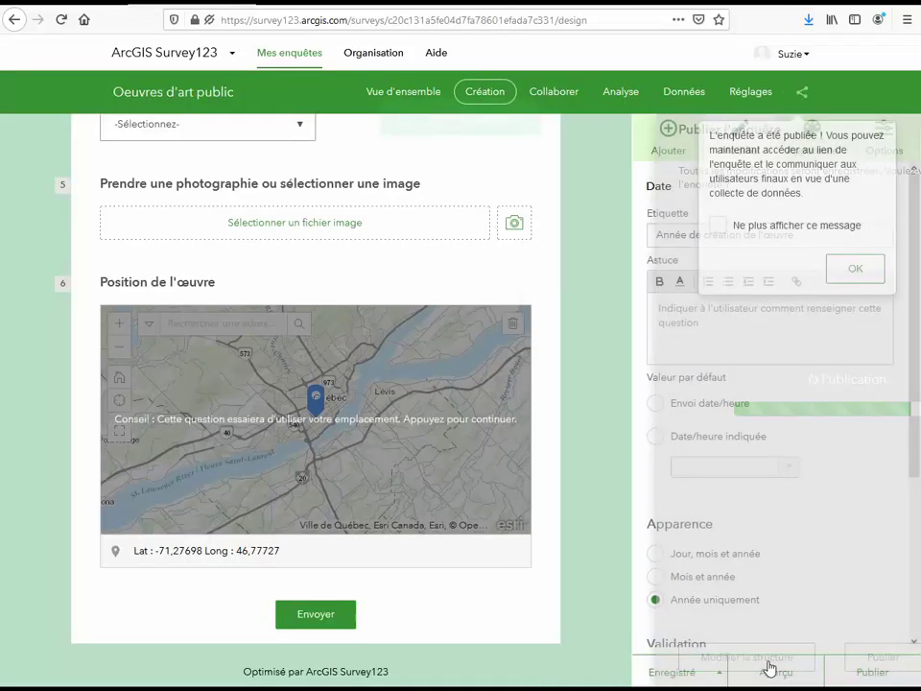
pyautogui.click(855, 270)
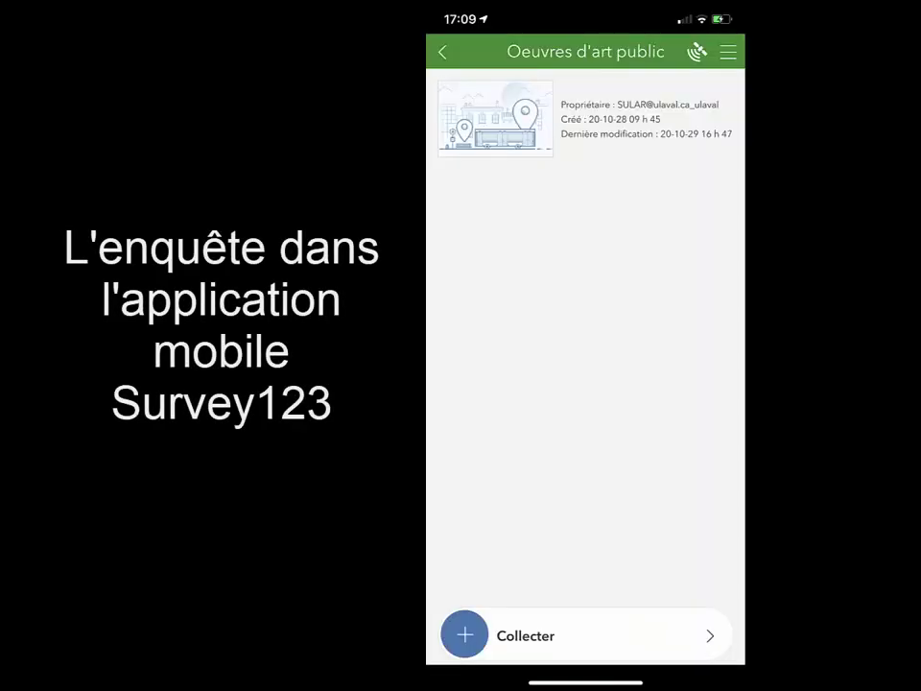
pyautogui.click(464, 636)
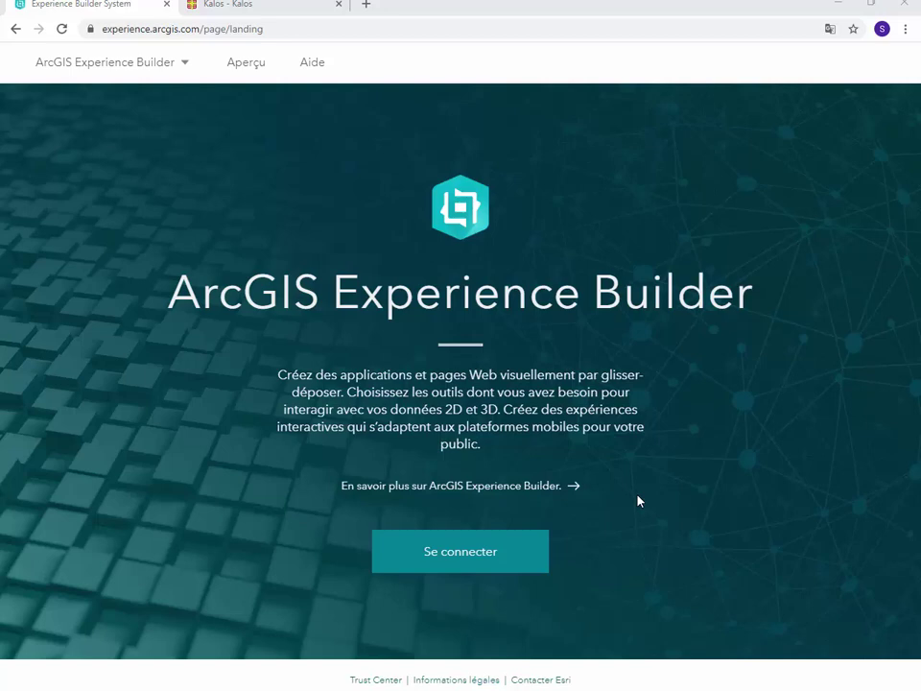
# Switch to the Kalos site and examine the map of the "Œuvres d'art public de l'Université Laval" collection.
pyautogui.click(295, 16)
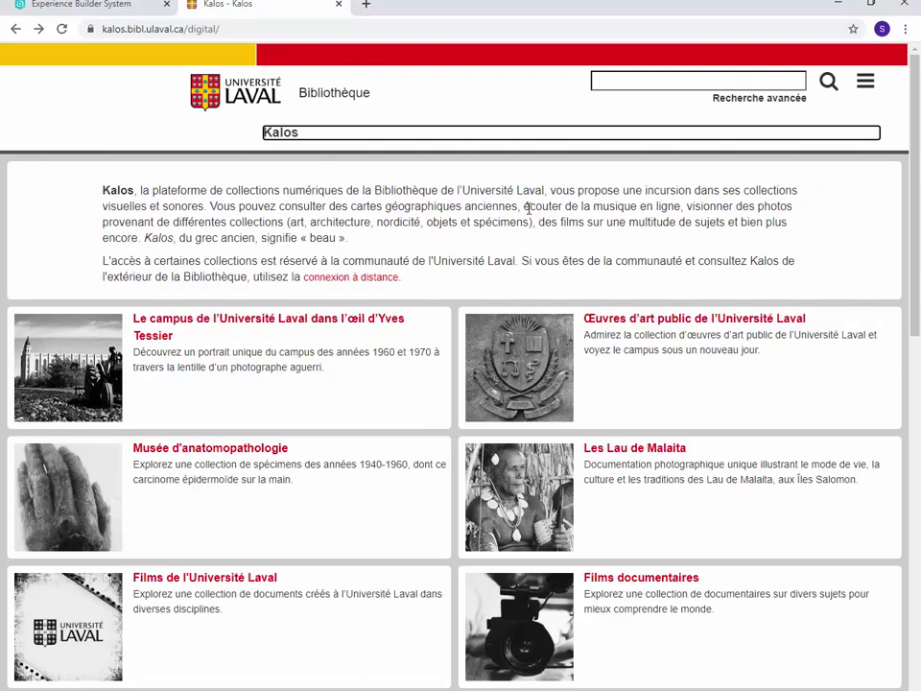
pyautogui.click(715, 320)
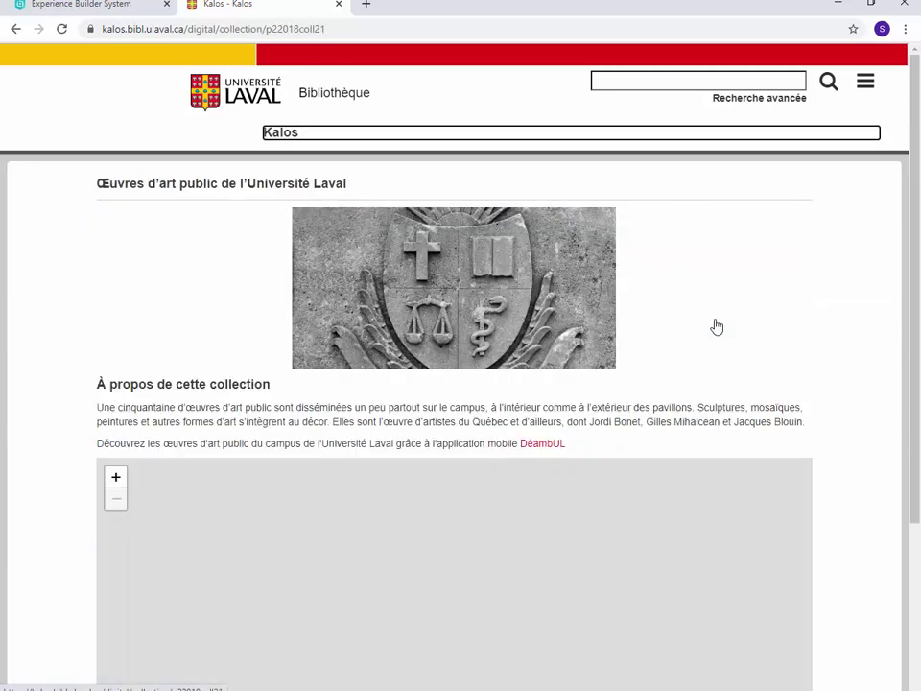
pyautogui.scroll(-3, 644, 457)
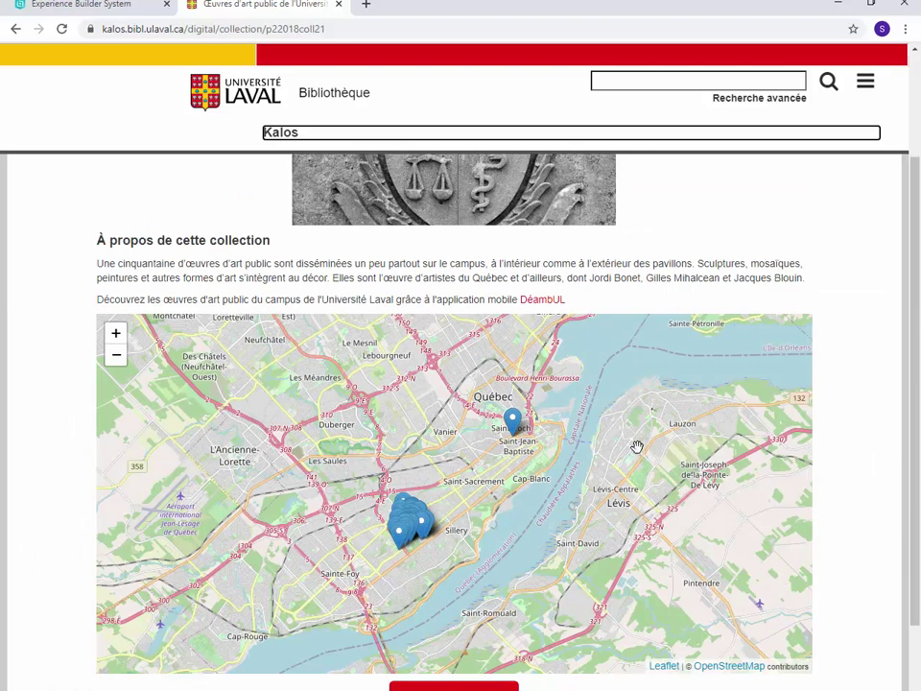
pyautogui.click(514, 430)
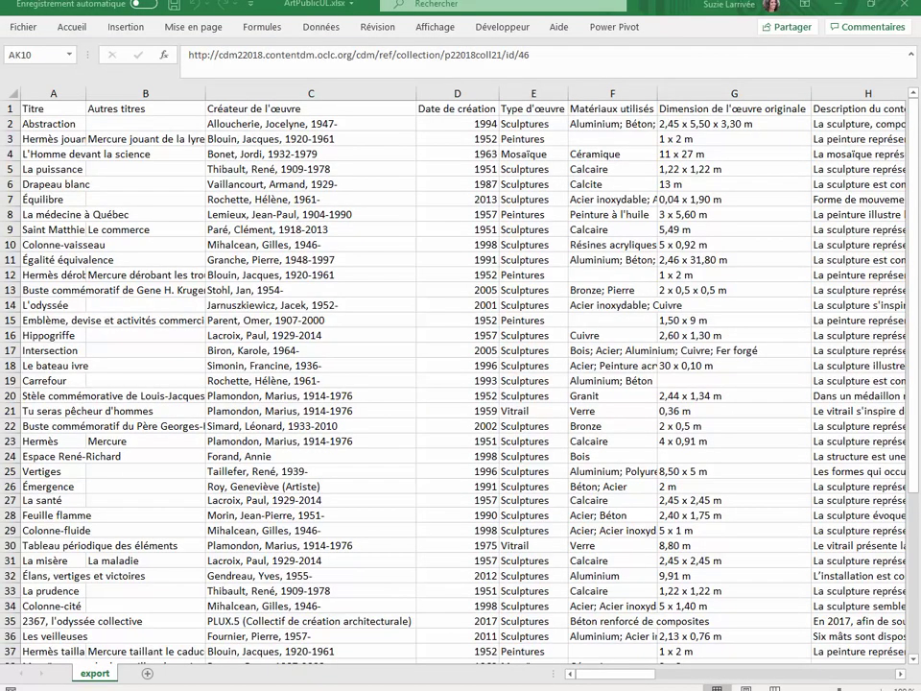
# Switch to ArcGIS Pro and examine the fields of the ArtPublic standalone table.
pyautogui.click(442, 690)
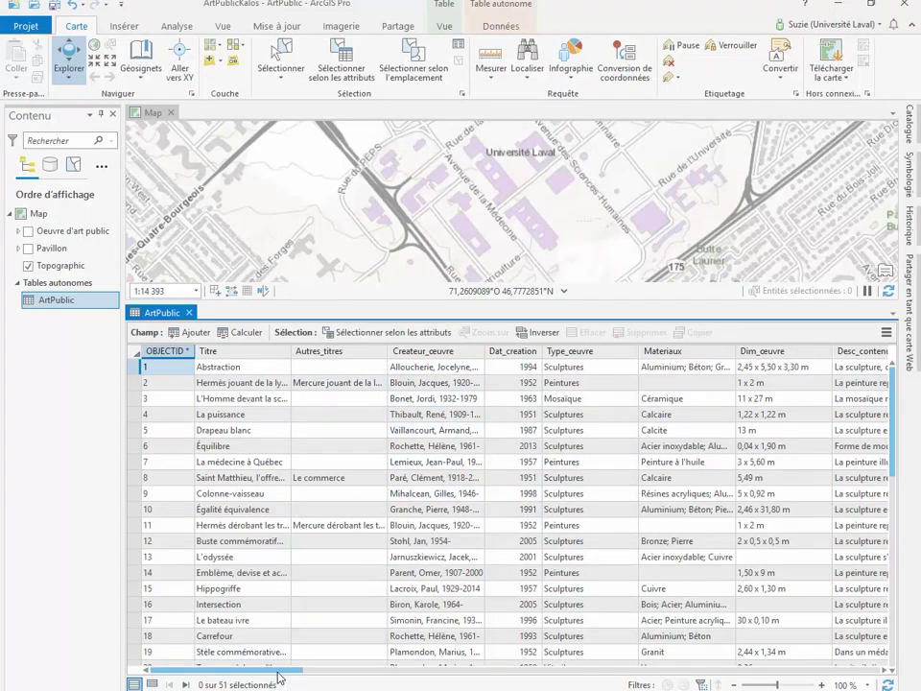
pyautogui.moveTo(257, 670); pyautogui.dragTo(400, 681)
pyautogui.click(614, 399)
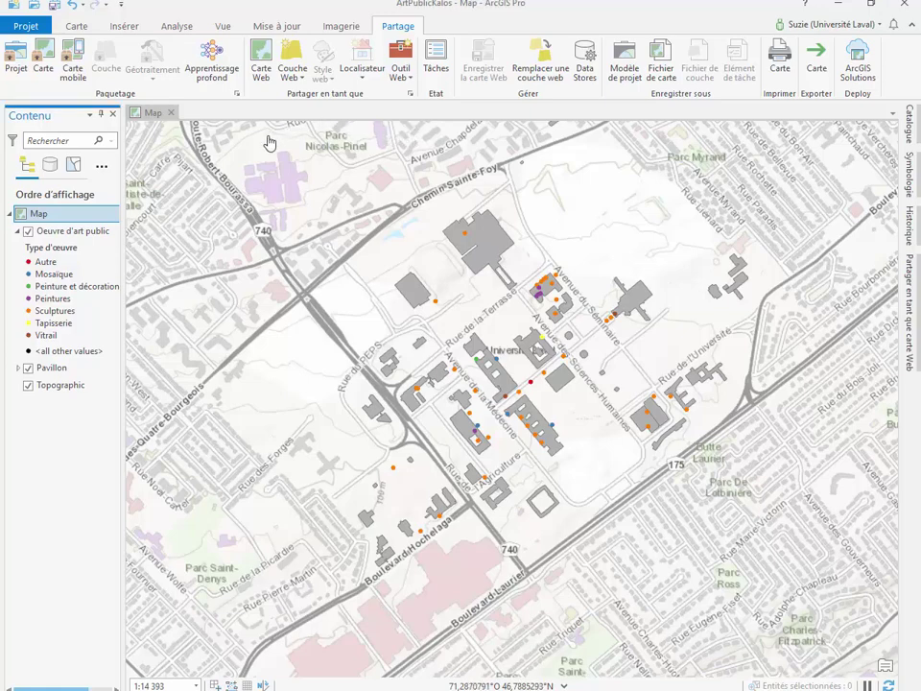
# Share the map as web map Oeuvre_Art_Public with the tags "Art public" and "Université Laval", using the exploratory copy-all-data configuration.
pyautogui.click(262, 60)
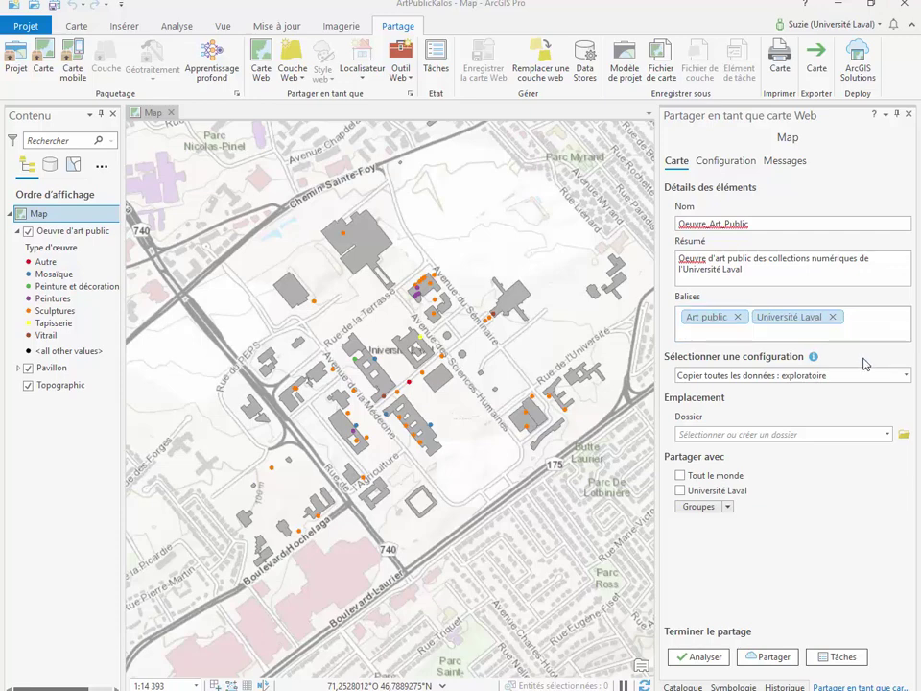
pyautogui.click(773, 658)
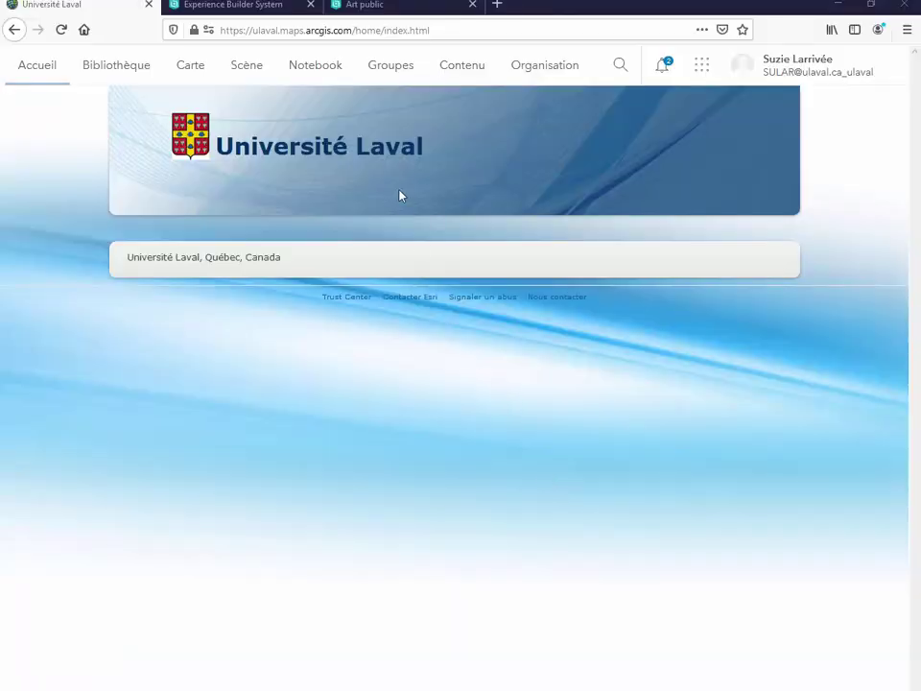
# Switch to ArcGIS Online and open the personal content list.
pyautogui.click(462, 64)
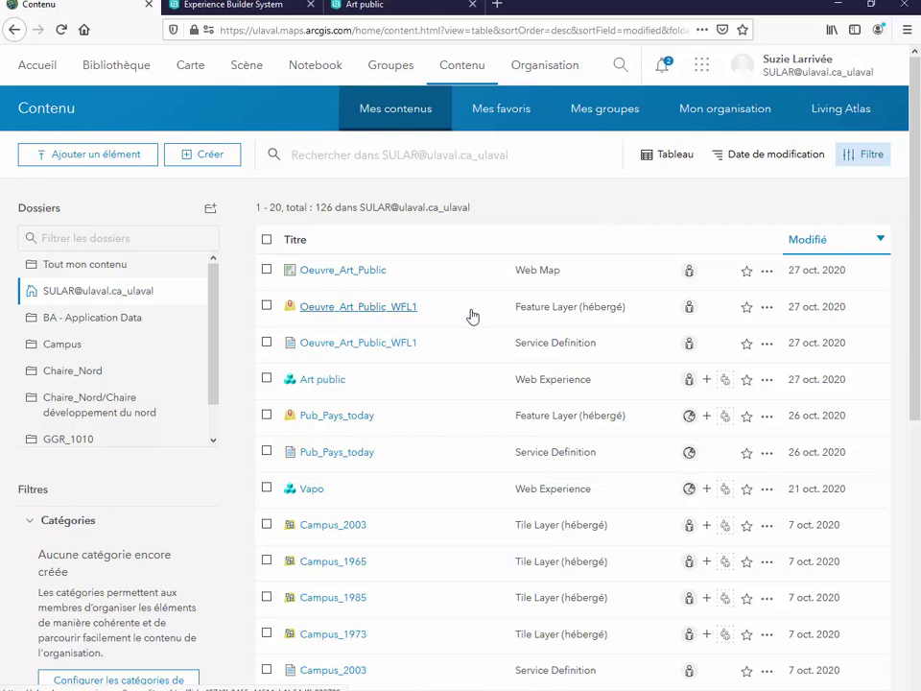
# Open the Oeuvre_Art_Public web map in the map viewer and open the pop-up configuration of the Oeuvre d'art public layer.
pyautogui.click(334, 270)
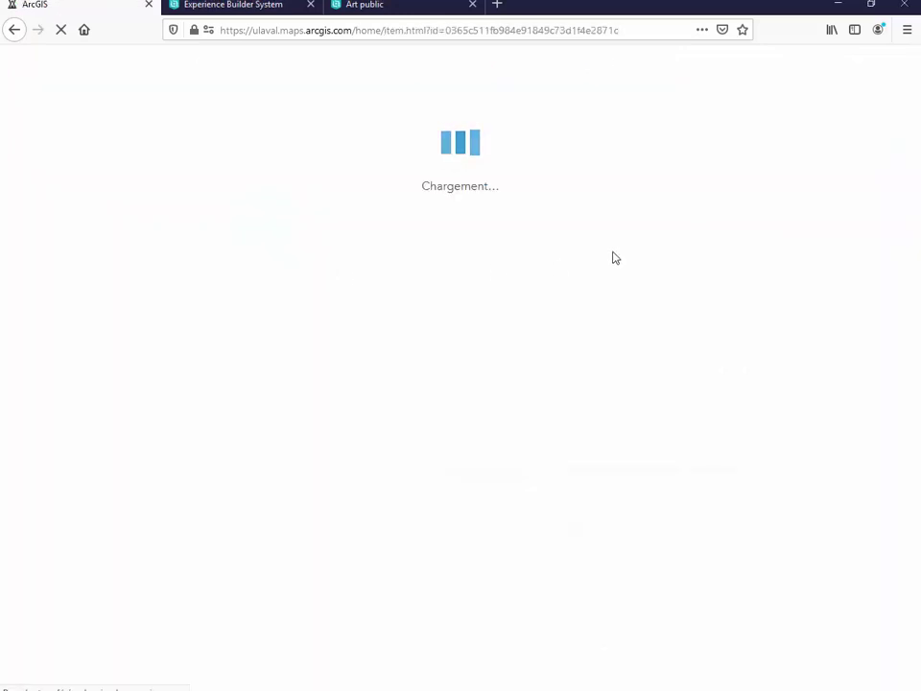
pyautogui.click(736, 165)
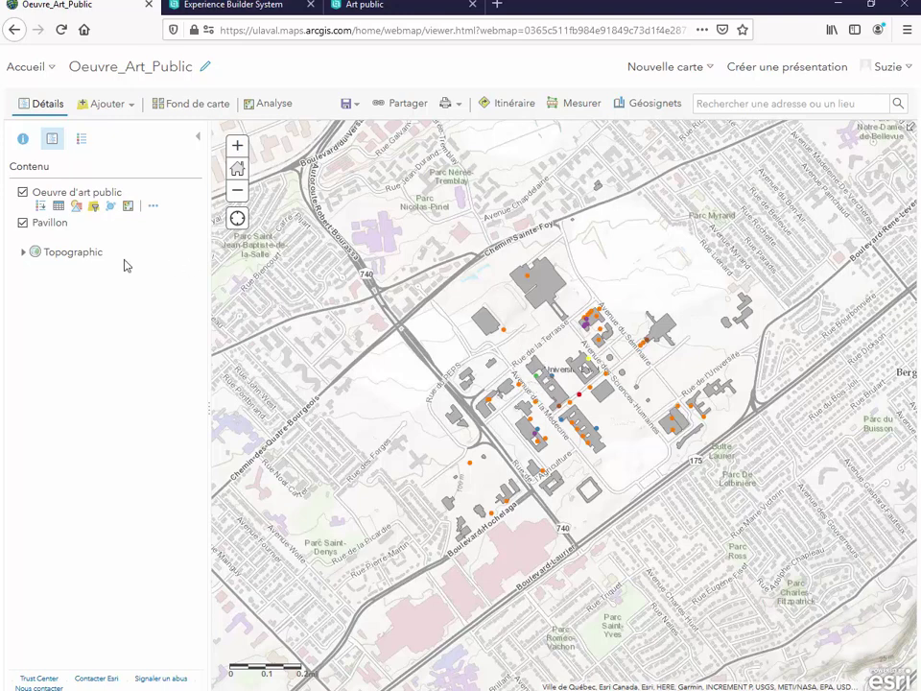
pyautogui.moveTo(112, 244)
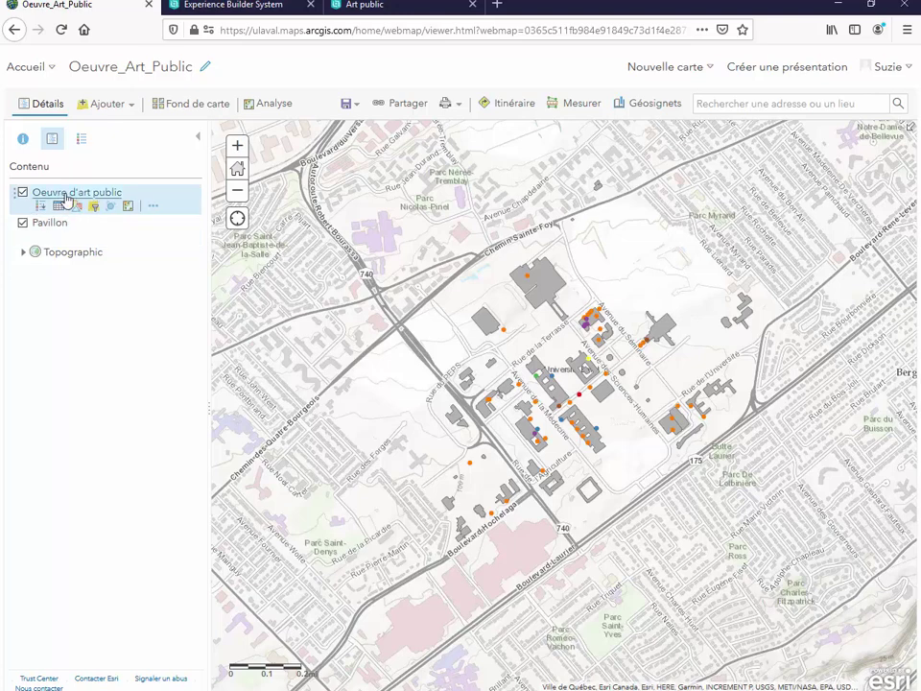
pyautogui.moveTo(68, 206)
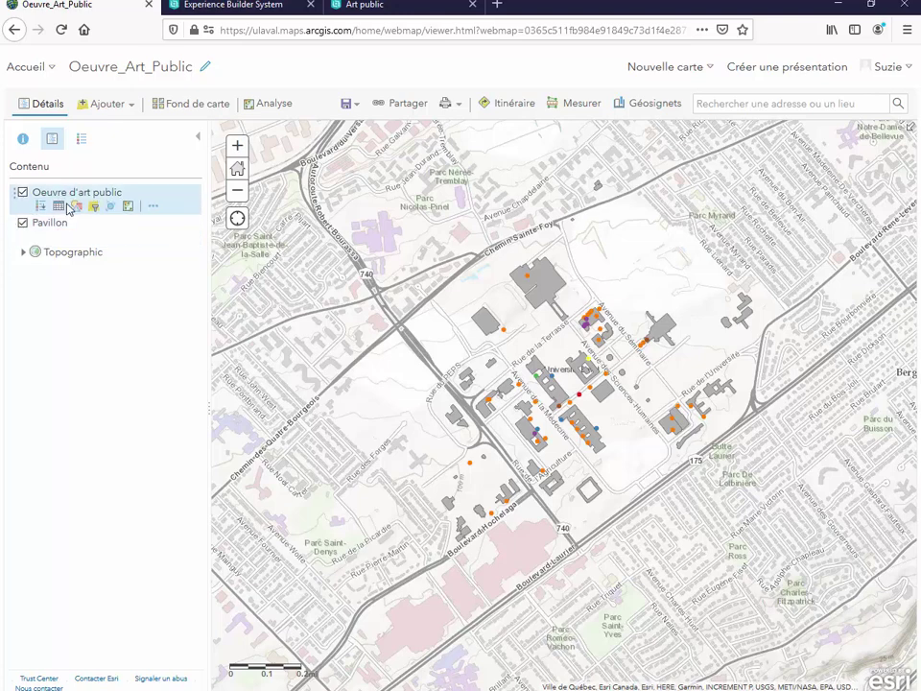
pyautogui.click(156, 209)
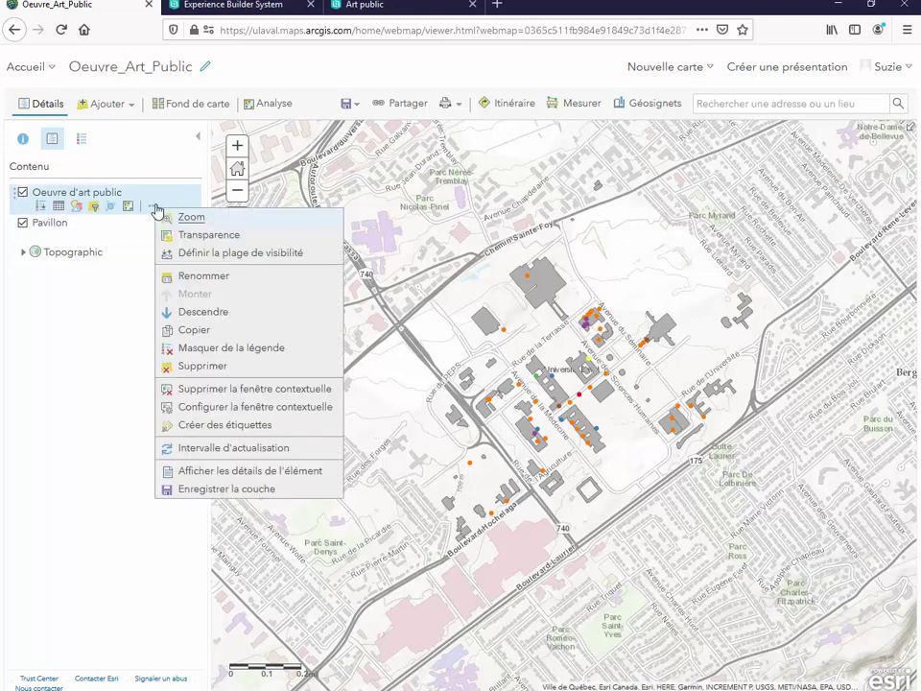
pyautogui.click(238, 409)
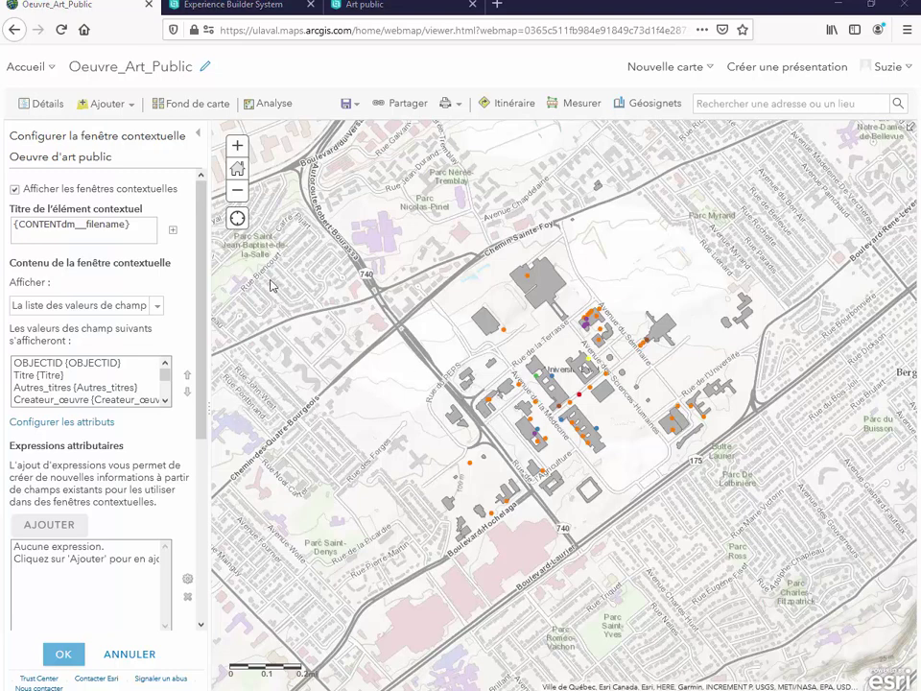
# Replace the pop-up title of the Oeuvre d'art public layer with the {Createur_œuvre} field.
pyautogui.click(172, 231)
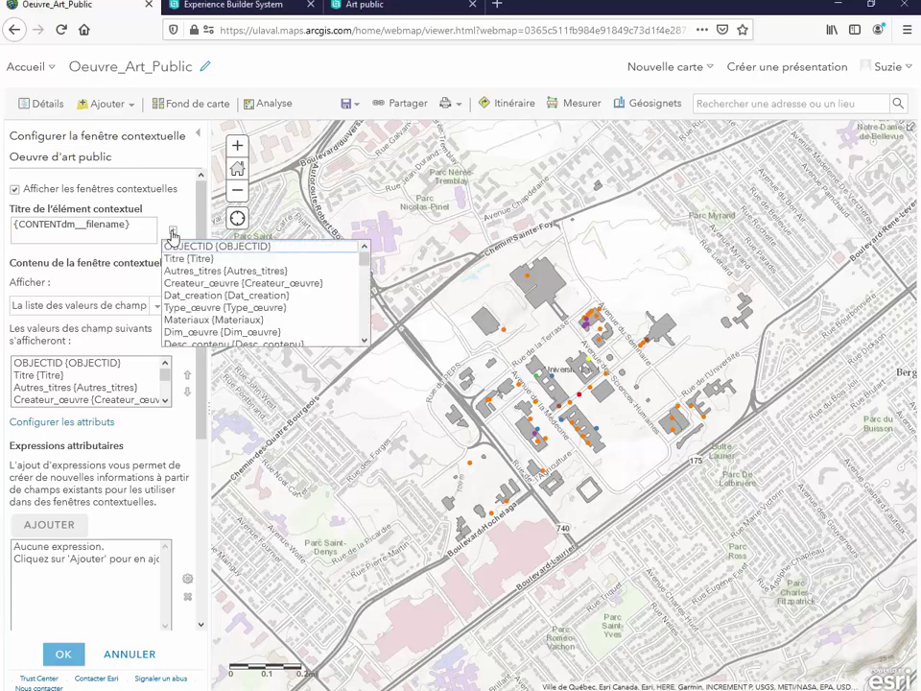
pyautogui.click(181, 284)
pyautogui.moveTo(131, 224); pyautogui.dragTo(5, 220)
pyautogui.press('BackSpace')
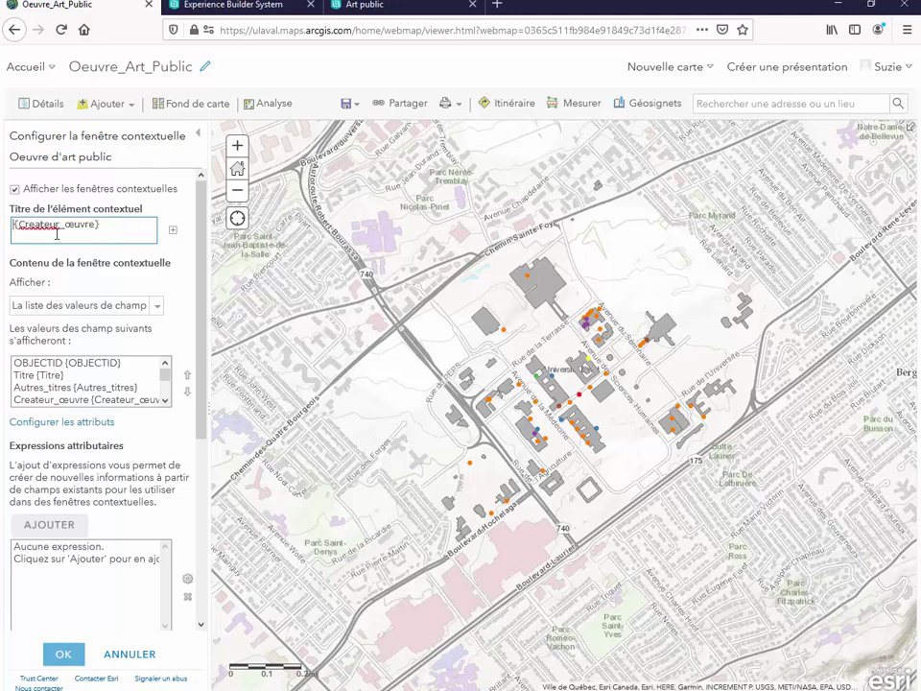
# Limit the pop-up attributes to Titre and Dat_creation, and set the alias of Dat_creation to "Date".
pyautogui.click(63, 422)
pyautogui.click(236, 295)
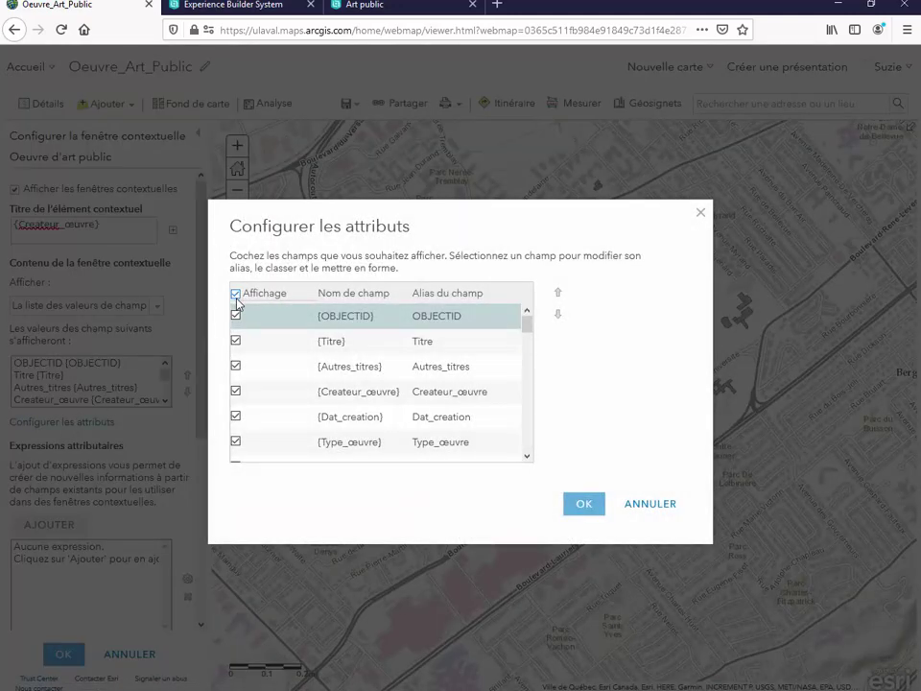
pyautogui.click(236, 342)
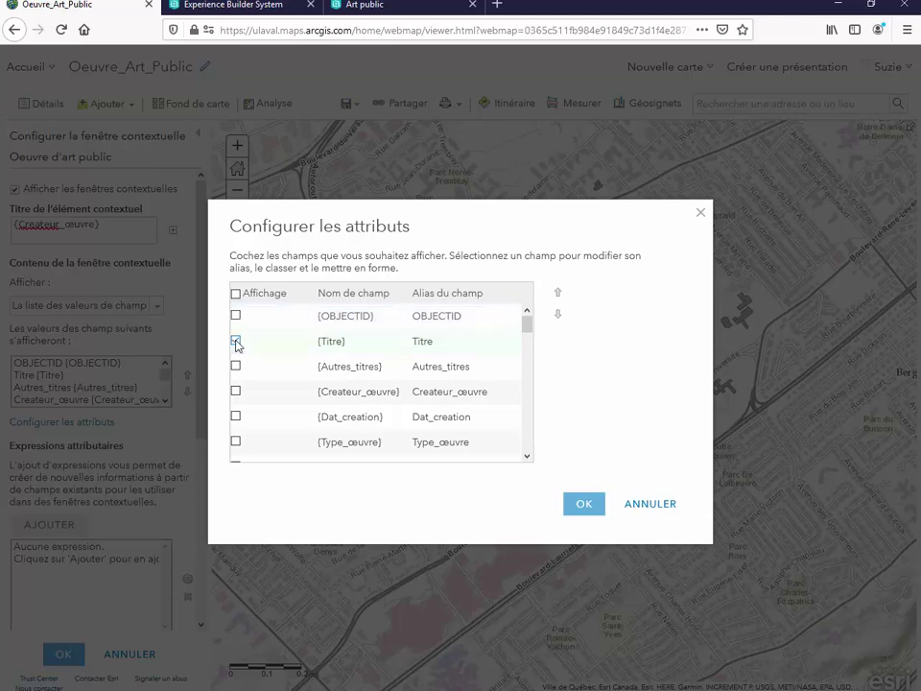
pyautogui.click(236, 416)
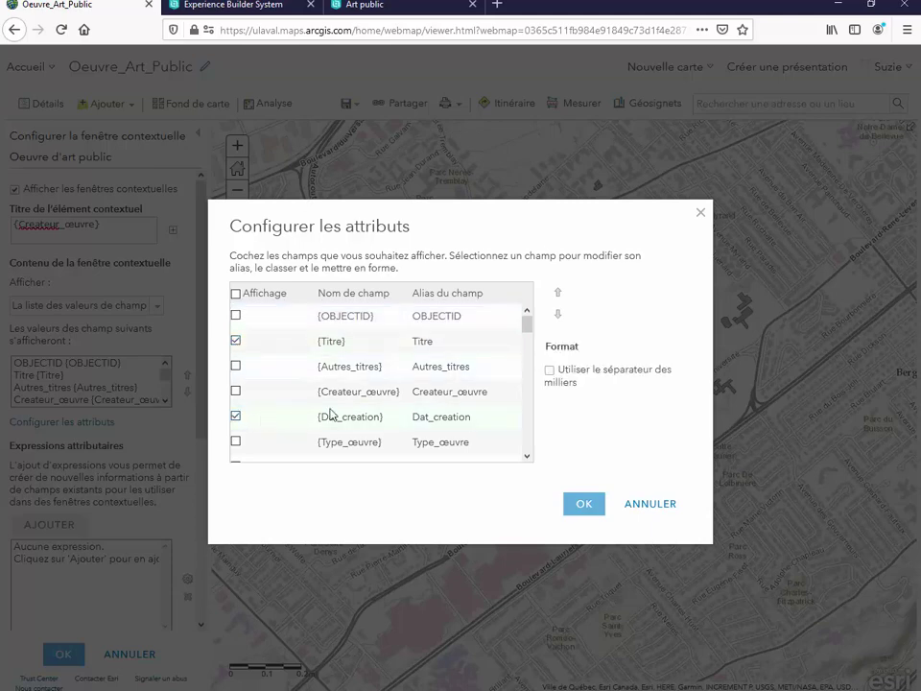
pyautogui.click(466, 416)
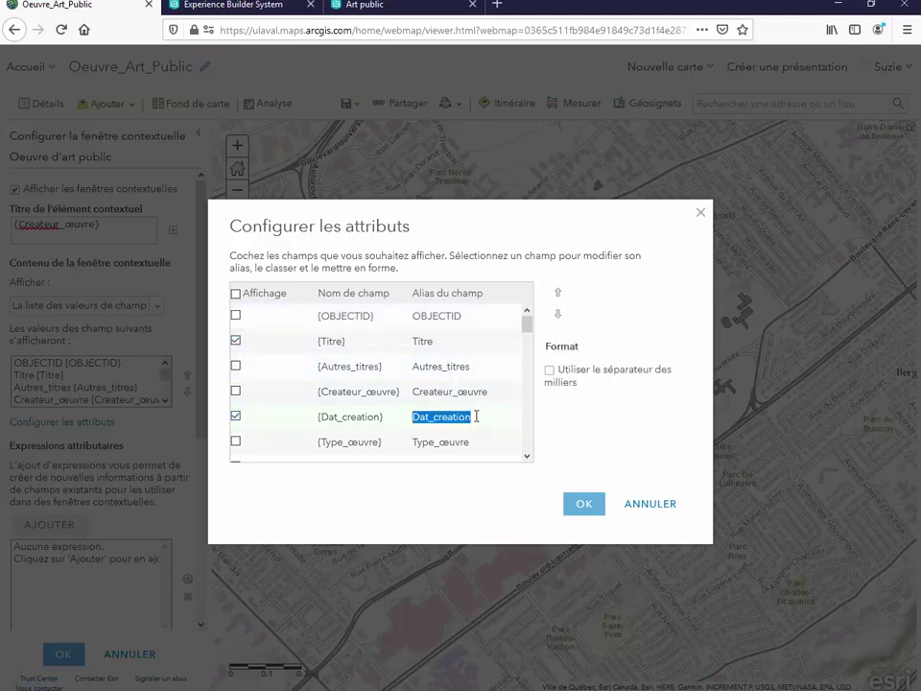
pyautogui.write('Date')
pyautogui.click(585, 504)
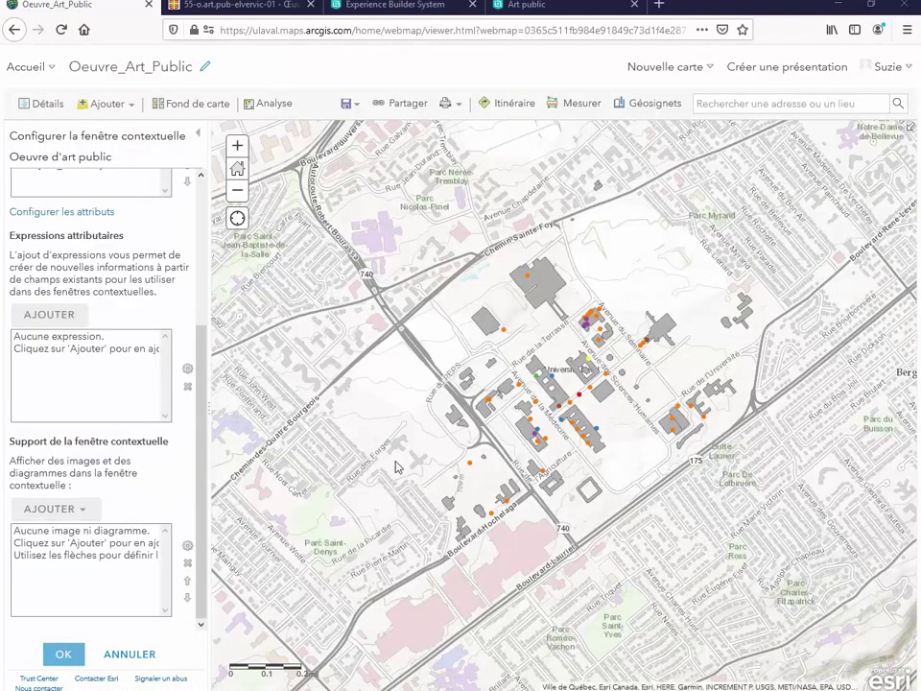
# Add an image to the pop-up media with the {URL_image} field as its URL.
pyautogui.click(47, 512)
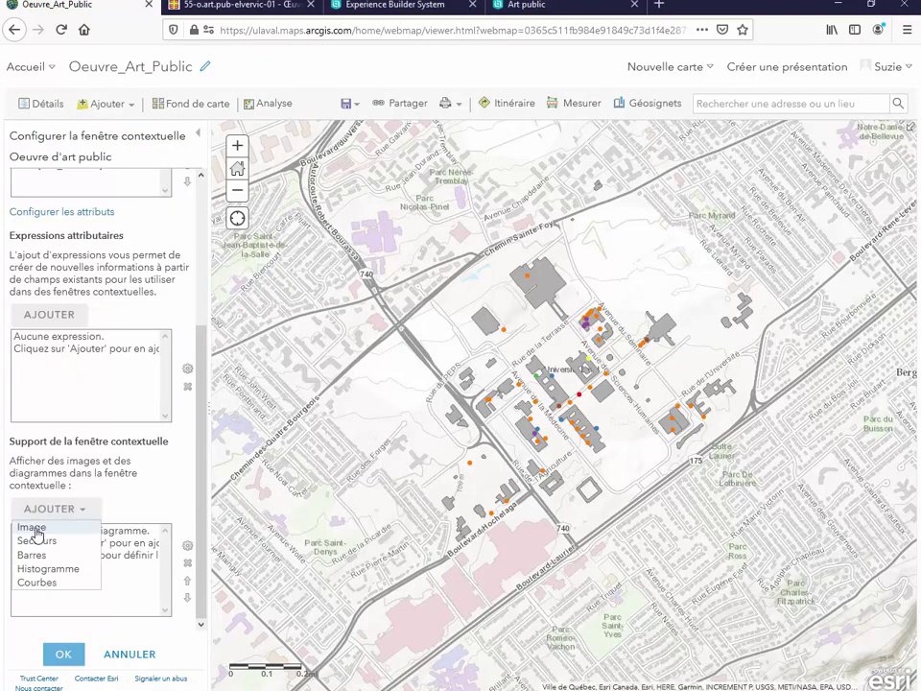
pyautogui.click(40, 528)
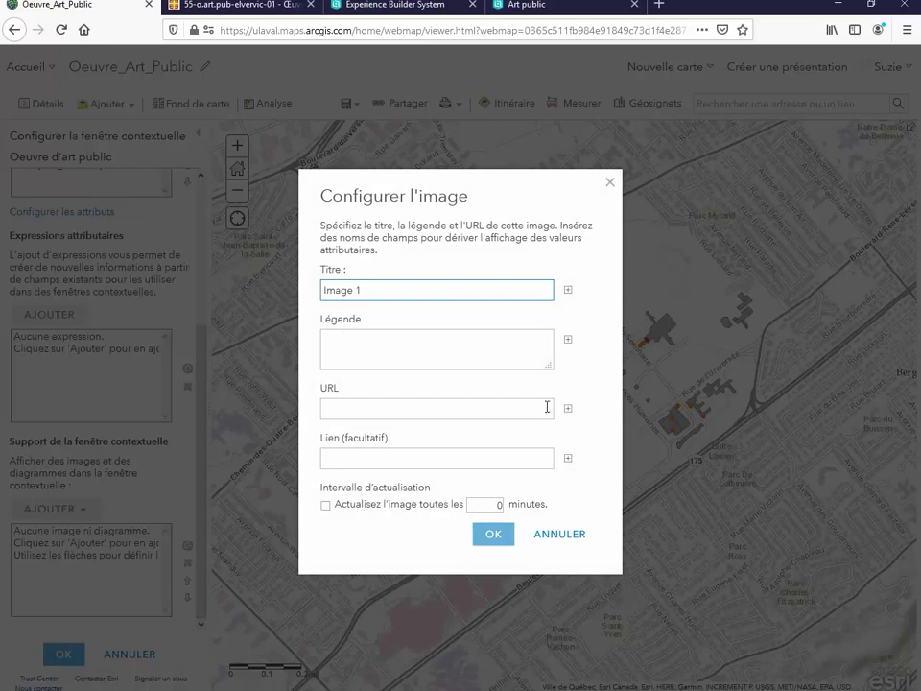
pyautogui.click(568, 409)
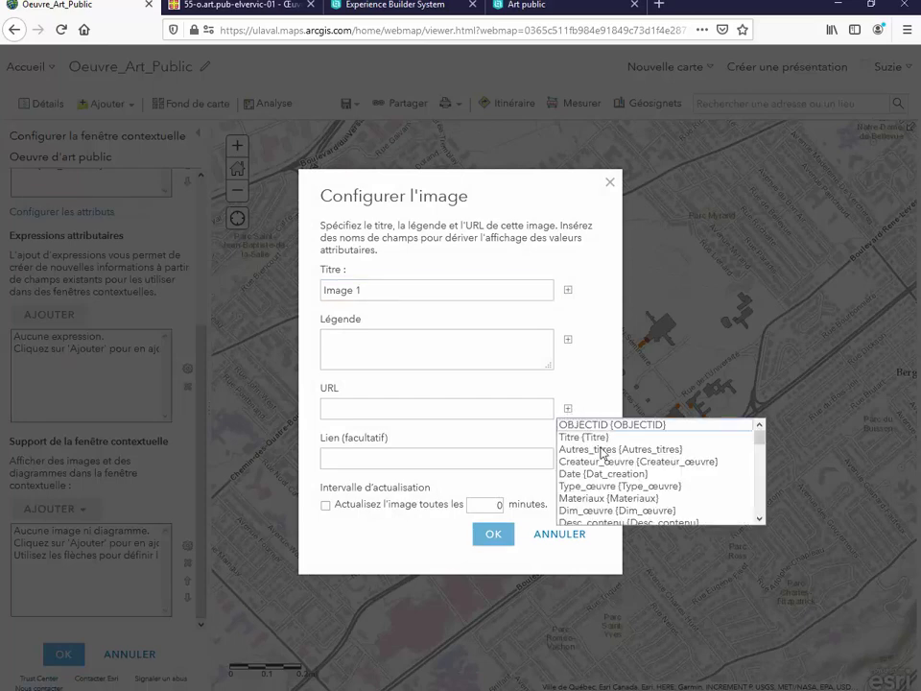
pyautogui.scroll(-10, 604, 471)
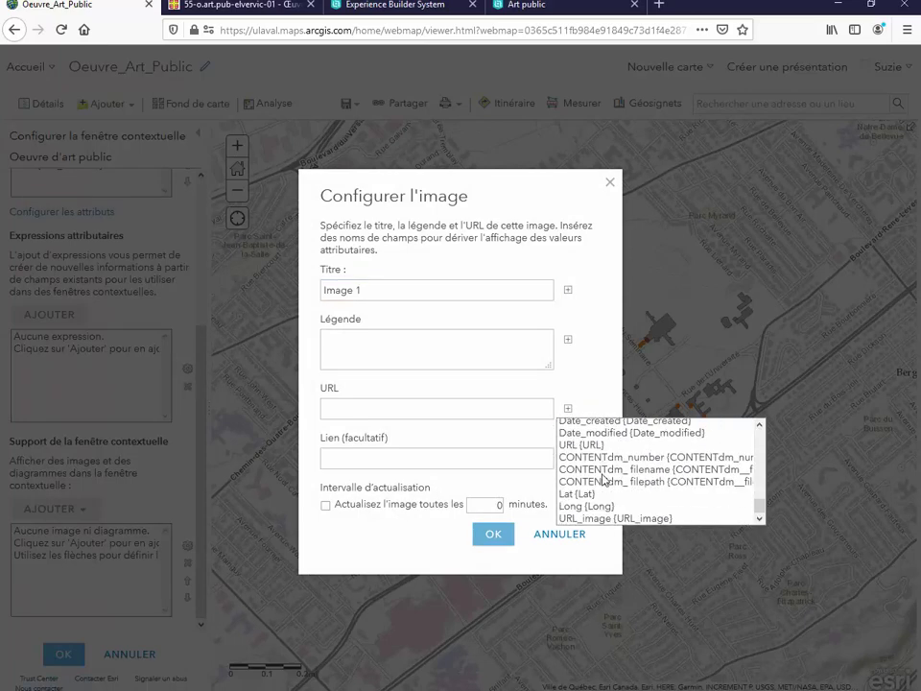
pyautogui.click(597, 519)
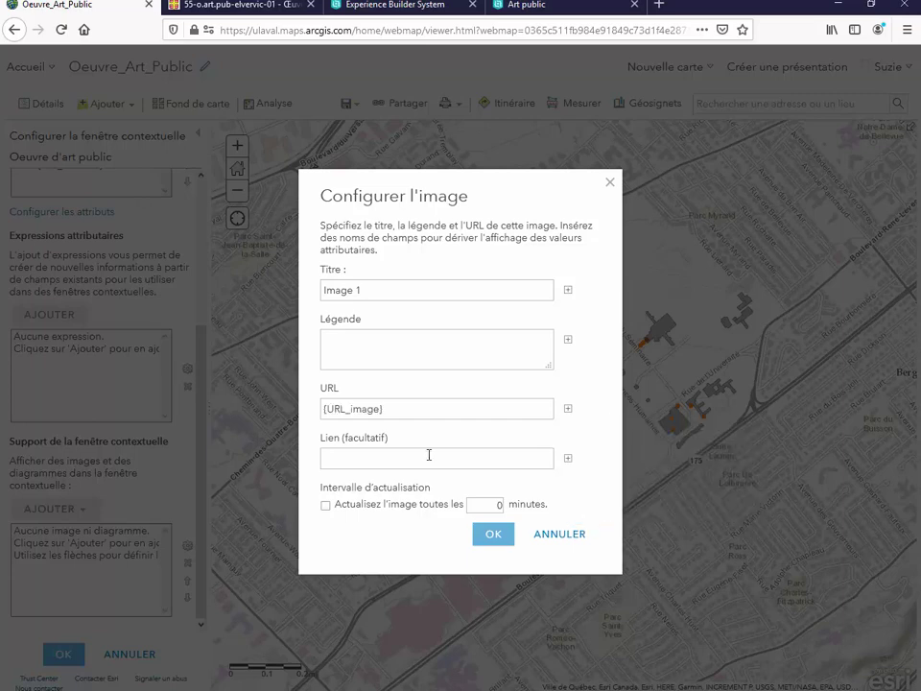
# Set the pop-up image's optional link to the {URL} field.
pyautogui.click(428, 459)
pyautogui.click(568, 459)
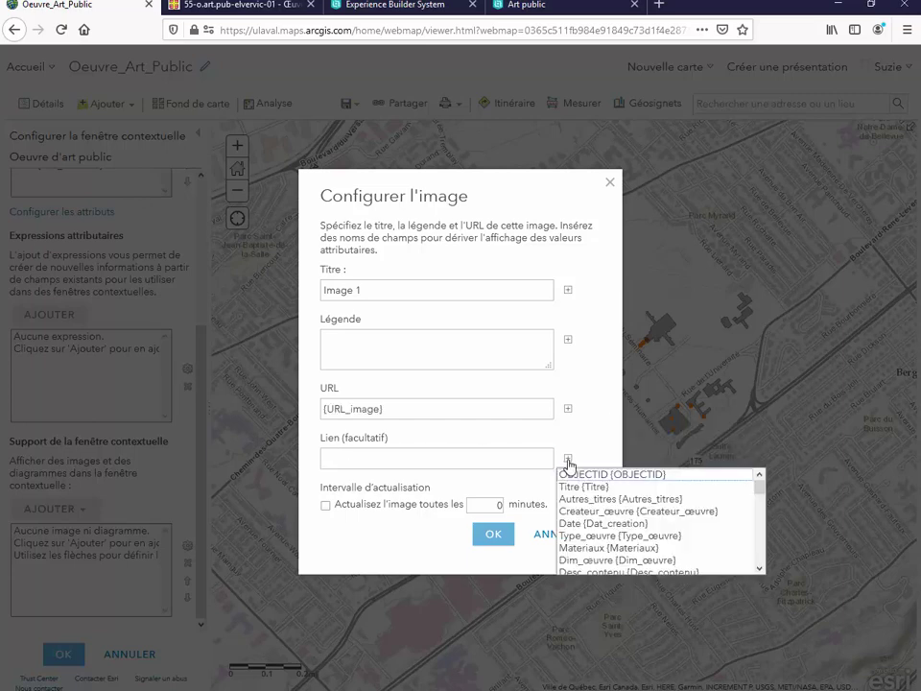
pyautogui.scroll(-2, 612, 509)
pyautogui.scroll(-5, 612, 510)
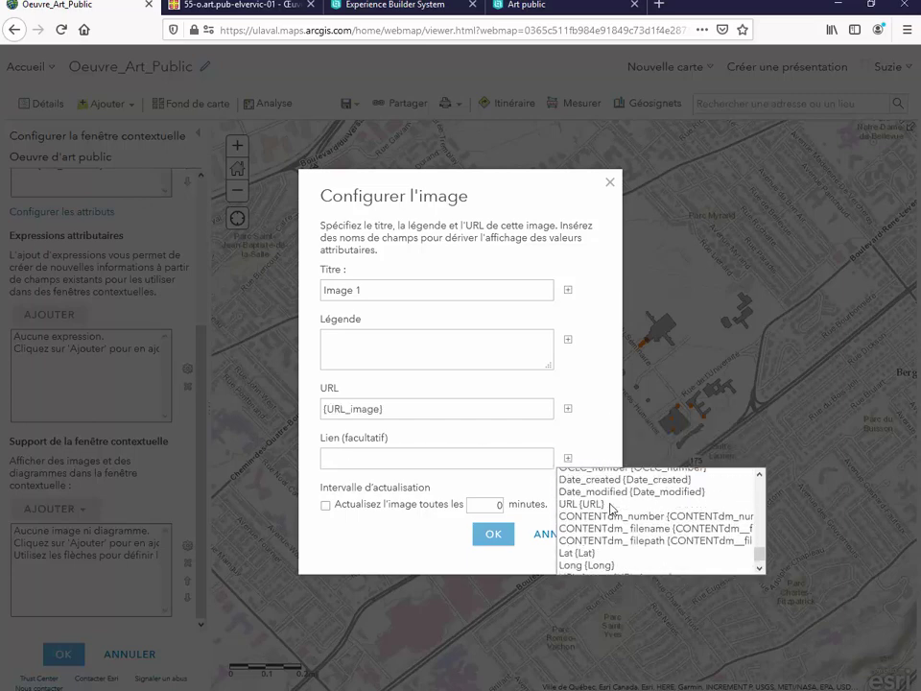
pyautogui.scroll(2, 612, 531)
pyautogui.click(581, 568)
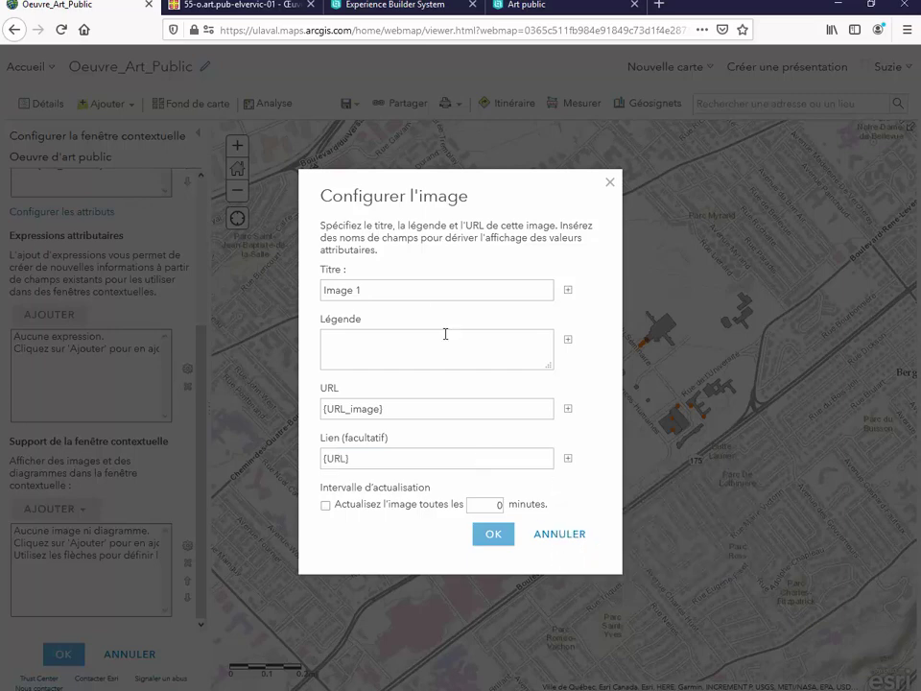
# Clear the default title of the pop-up image and apply the pop-up configuration.
pyautogui.click(370, 290)
pyautogui.moveTo(370, 290); pyautogui.dragTo(298, 295)
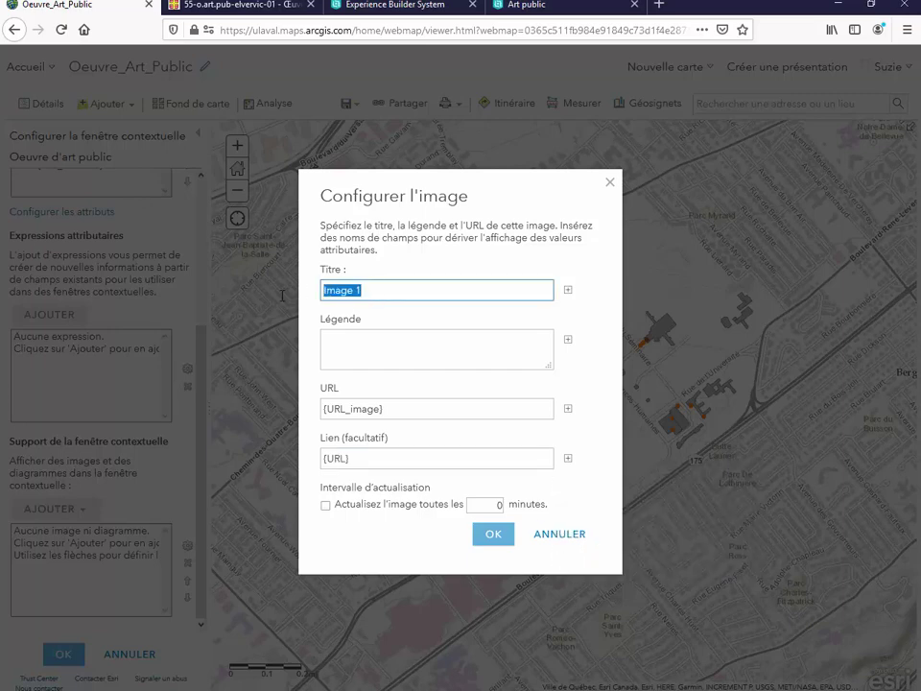
pyautogui.press('BackSpace')
pyautogui.click(504, 540)
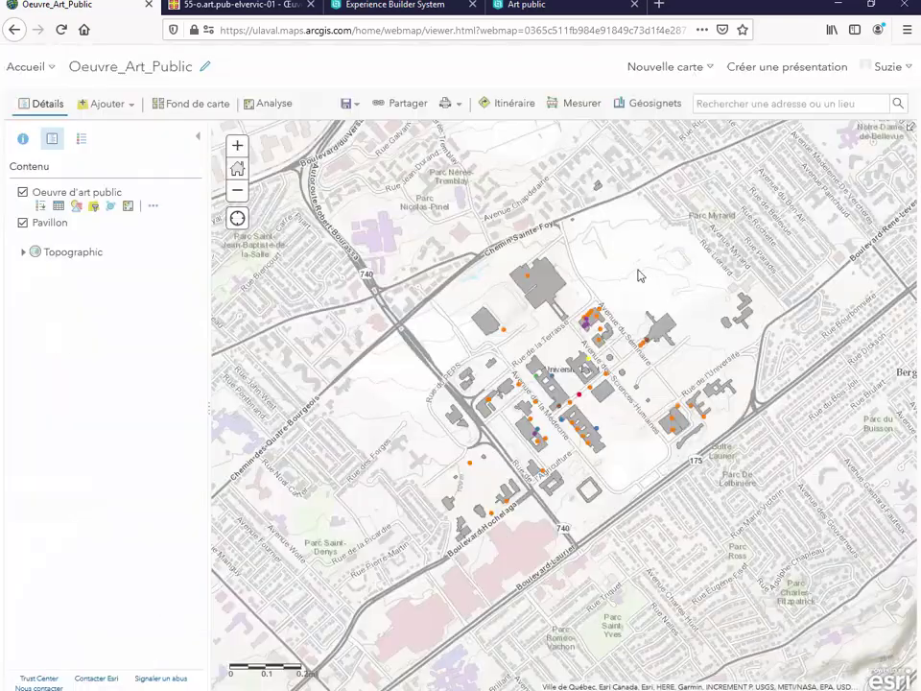
# Test the pop-up and image link of the Équilibre artwork, and save the web map.
pyautogui.click(527, 278)
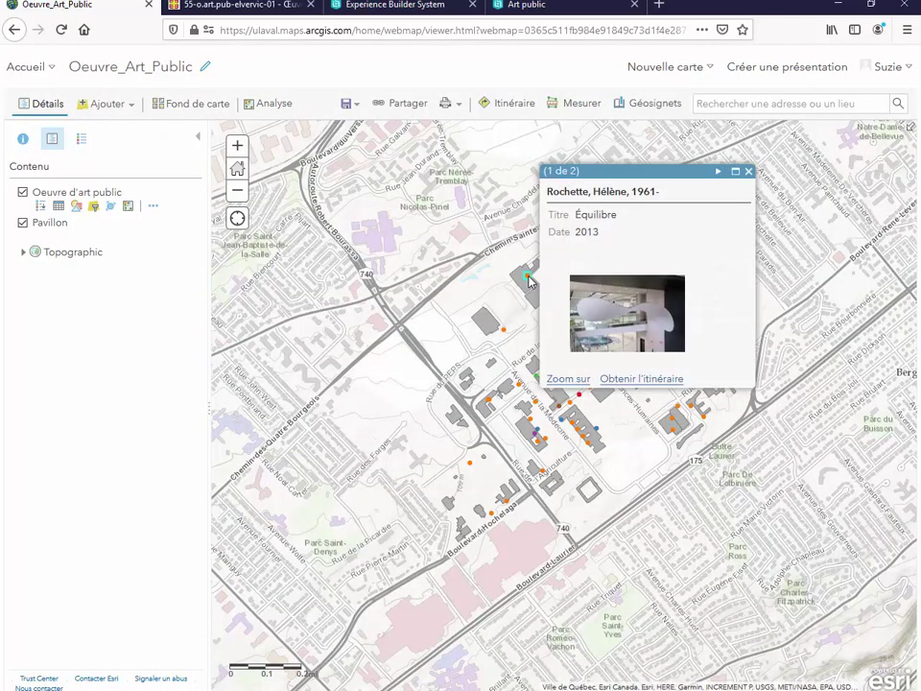
pyautogui.click(637, 312)
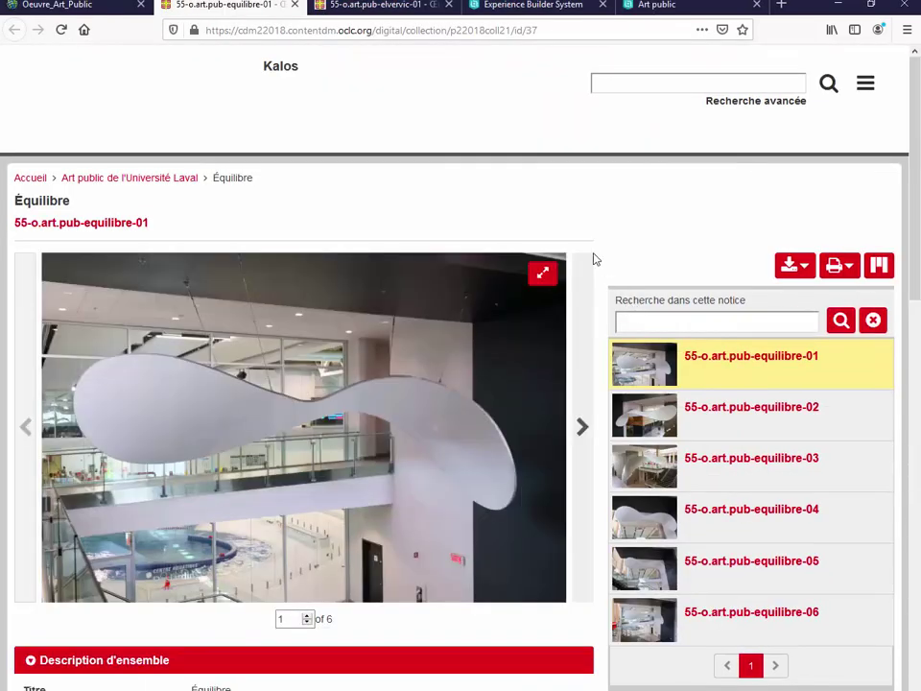
pyautogui.hotkey('ctrl', 'pageup')
pyautogui.click(348, 104)
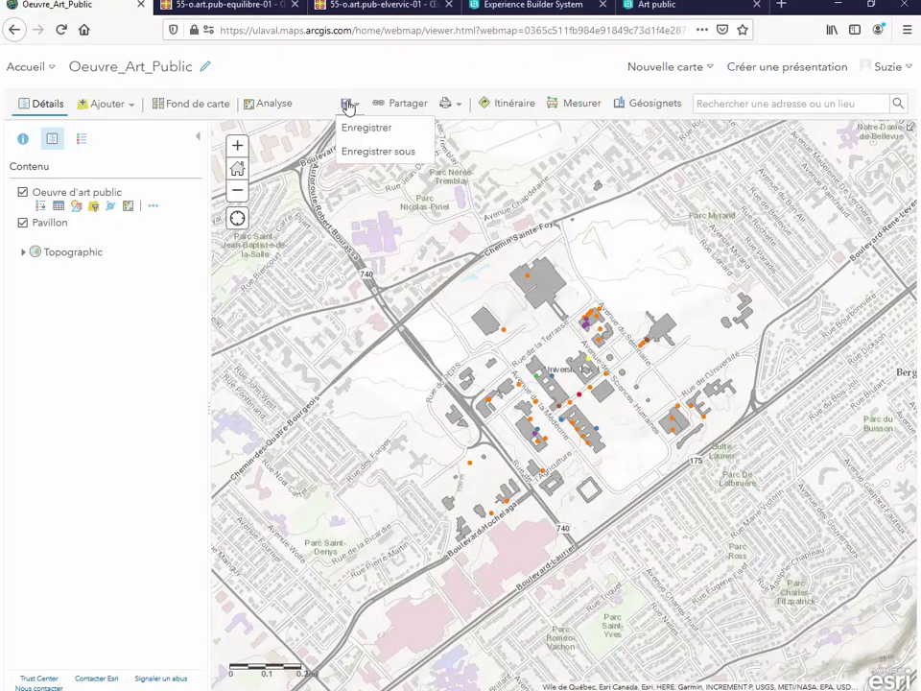
pyautogui.click(356, 128)
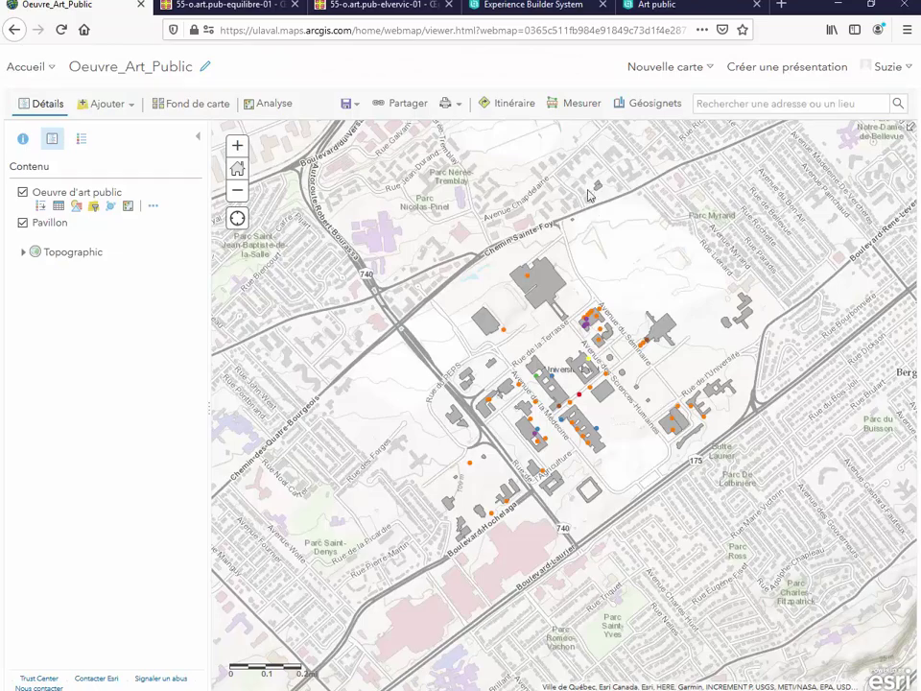
# Switch to ArcGIS Experience Builder and create a new experience from the "Boîte à options" template.
pyautogui.click(546, 10)
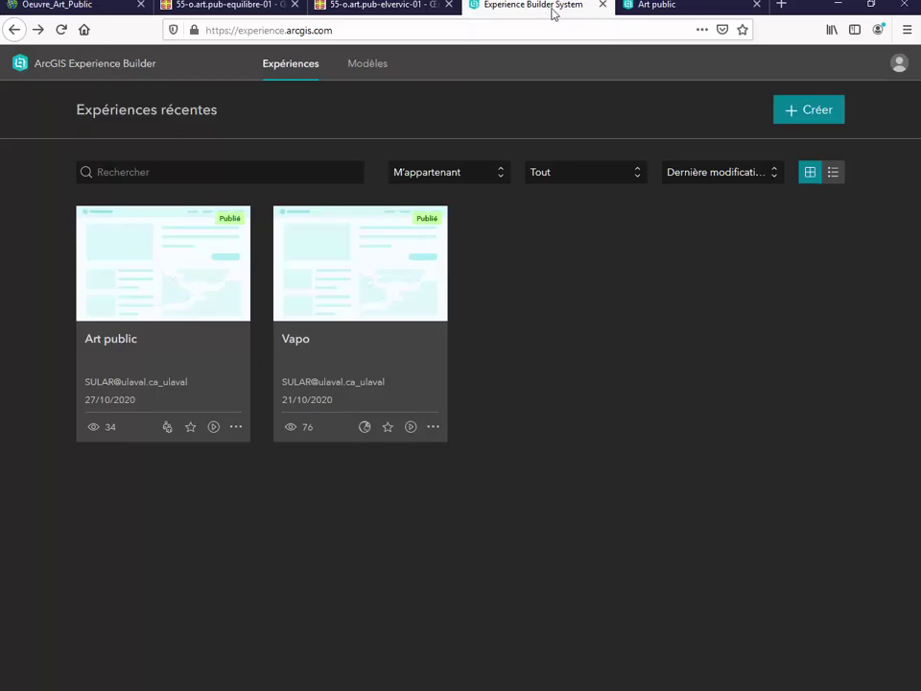
pyautogui.click(811, 116)
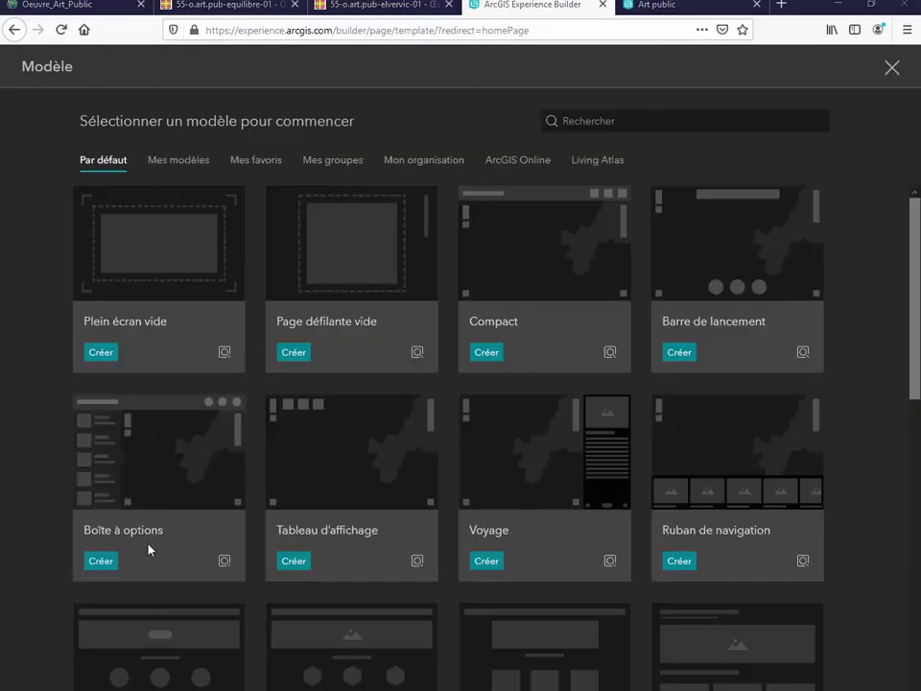
pyautogui.click(102, 562)
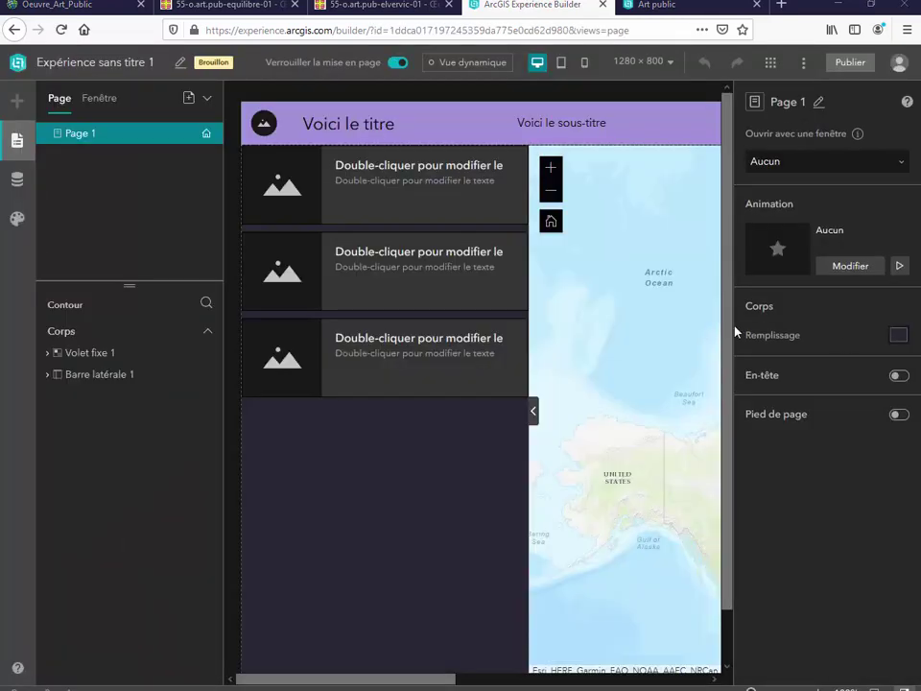
# Add the Oeuvre_Art_Public web map from personal content as new data for the Carte 1 map widget.
pyautogui.click(665, 543)
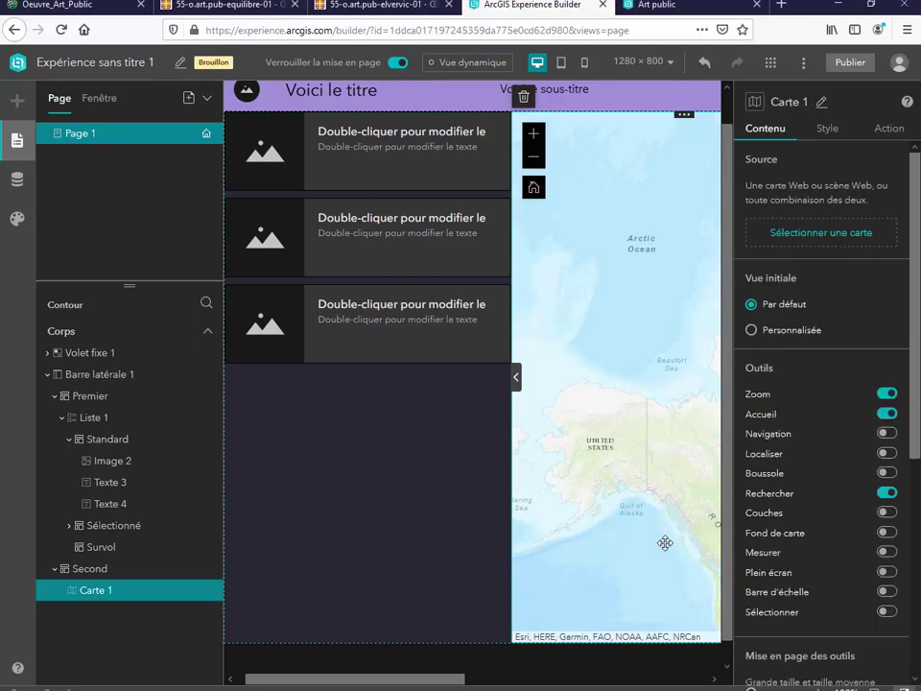
pyautogui.click(840, 237)
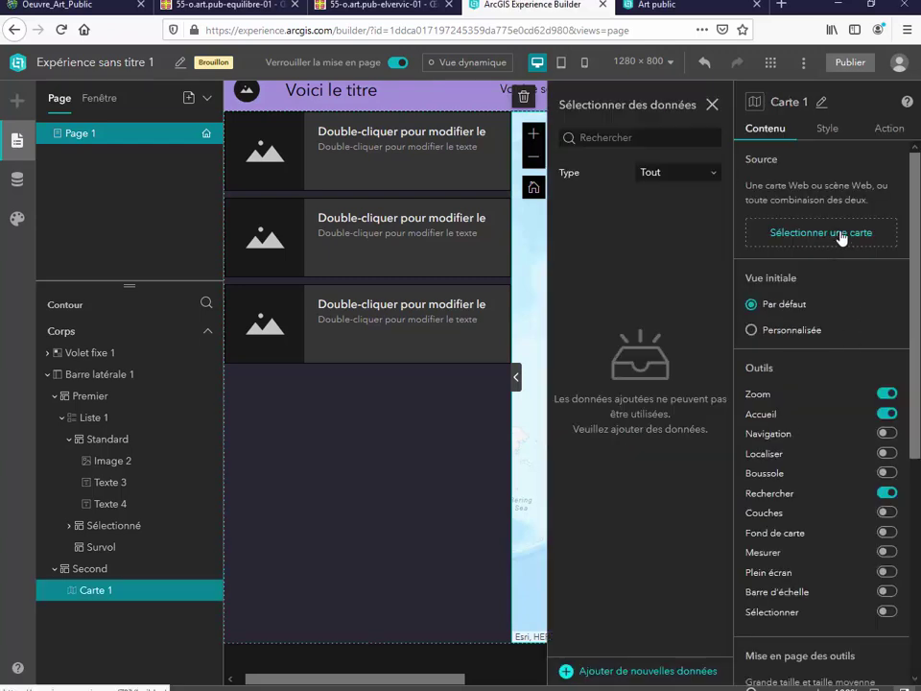
pyautogui.click(710, 175)
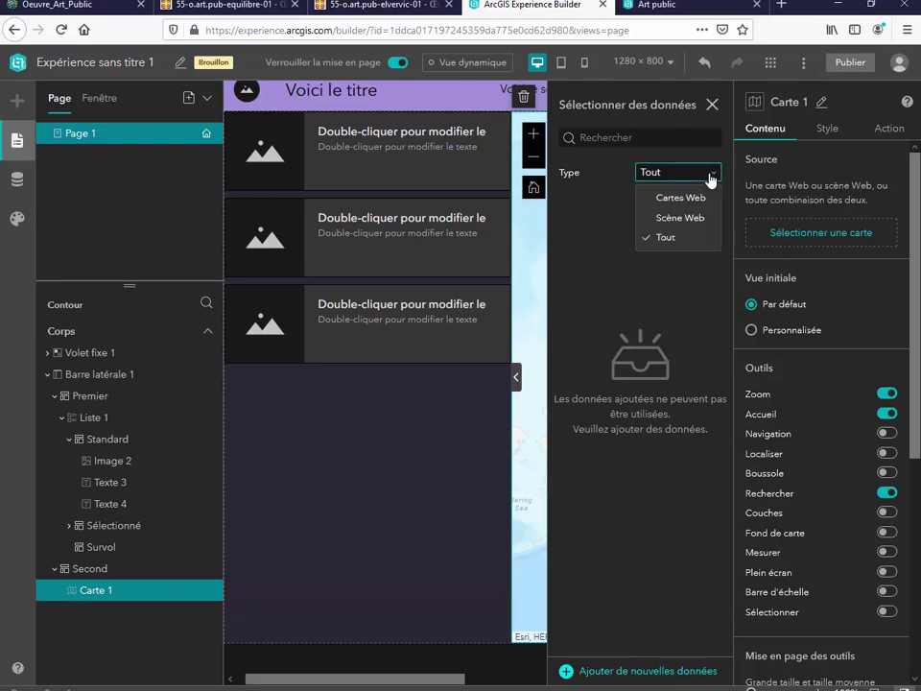
pyautogui.click(680, 197)
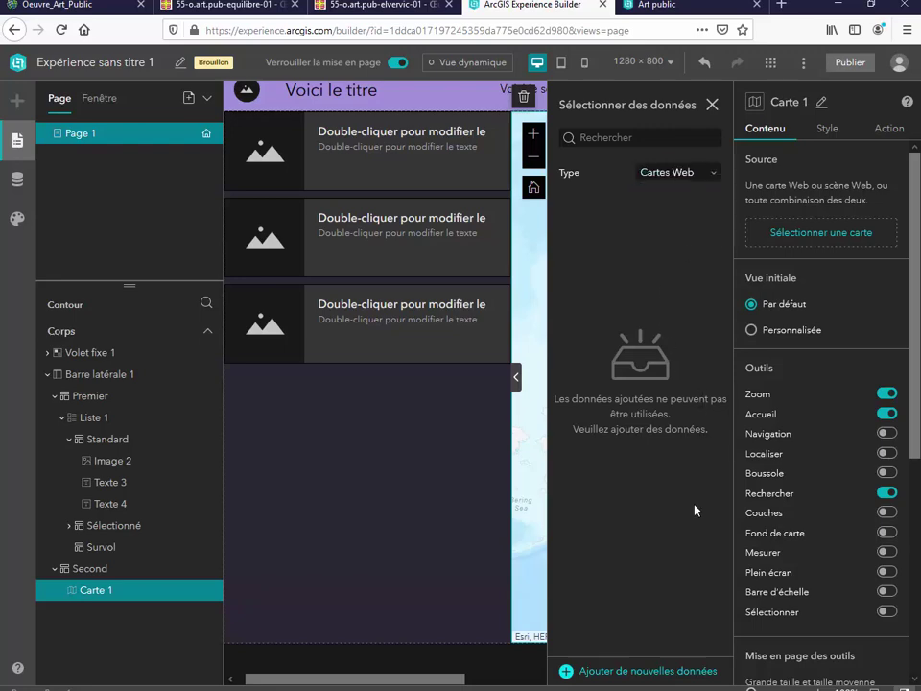
pyautogui.click(678, 669)
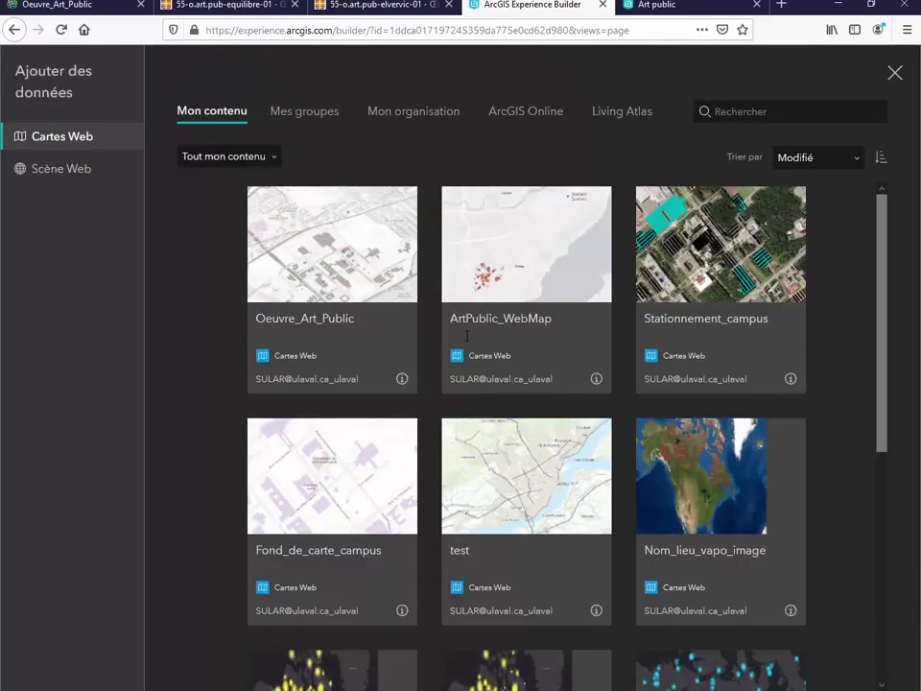
pyautogui.click(331, 273)
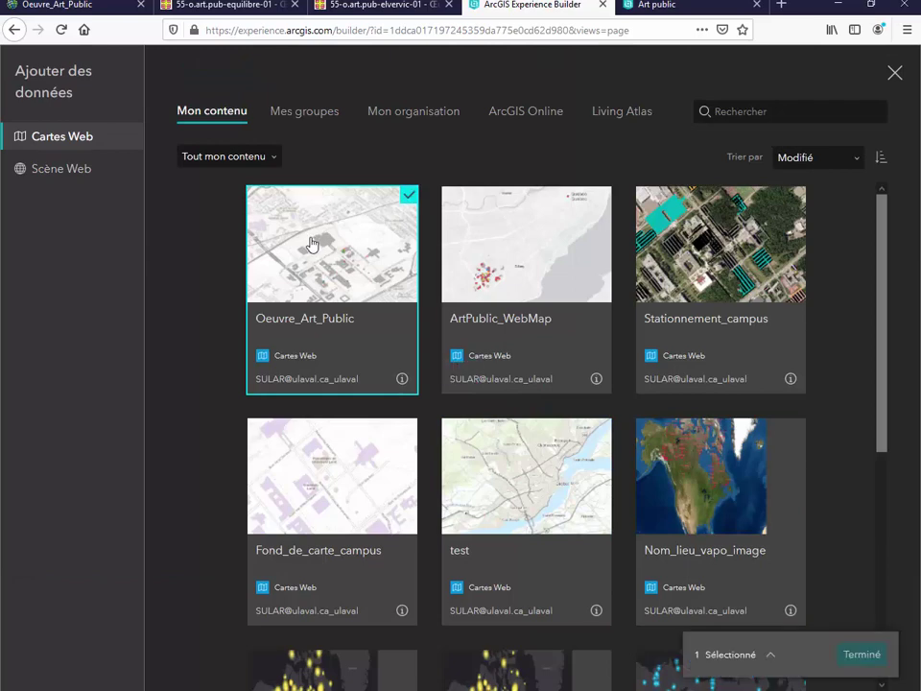
pyautogui.click(868, 648)
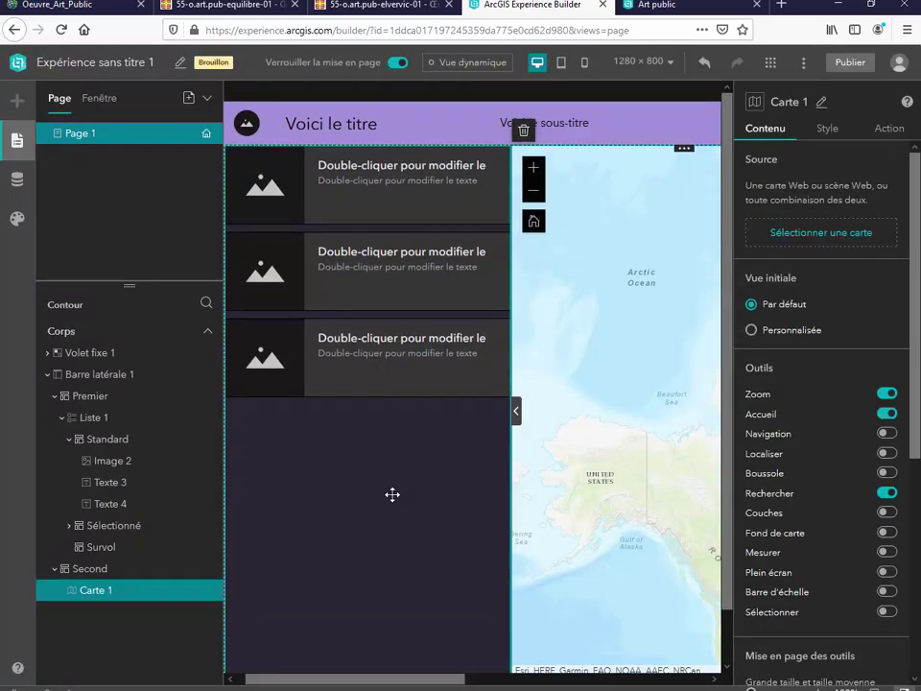
# Connect the Liste 1 widget to the "Oeuvre d'art public" layer of the Oeuvre_Art_Public map.
pyautogui.click(393, 494)
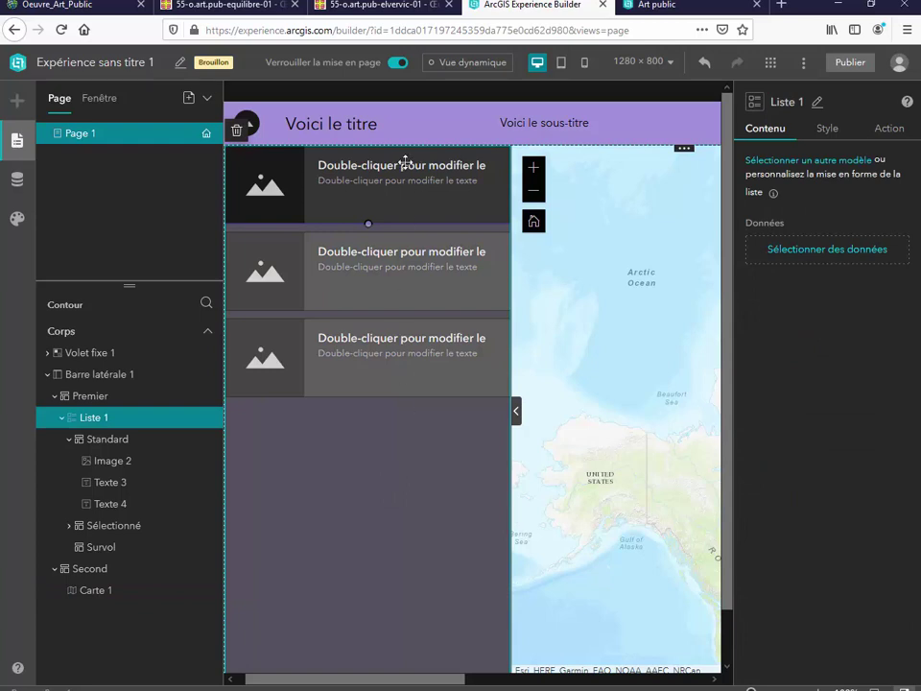
pyautogui.click(846, 254)
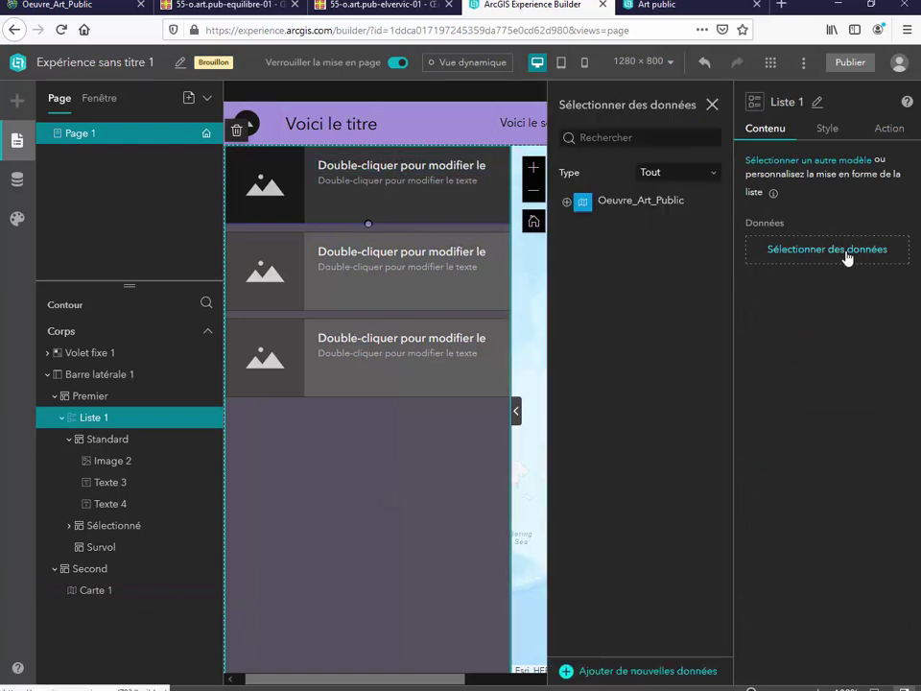
pyautogui.click(567, 203)
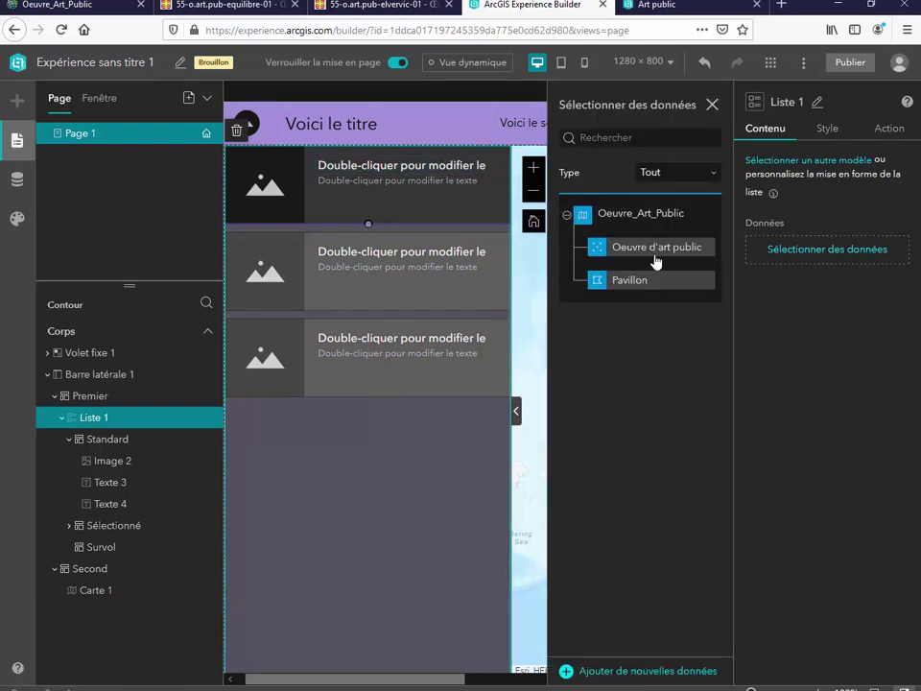
pyautogui.click(662, 254)
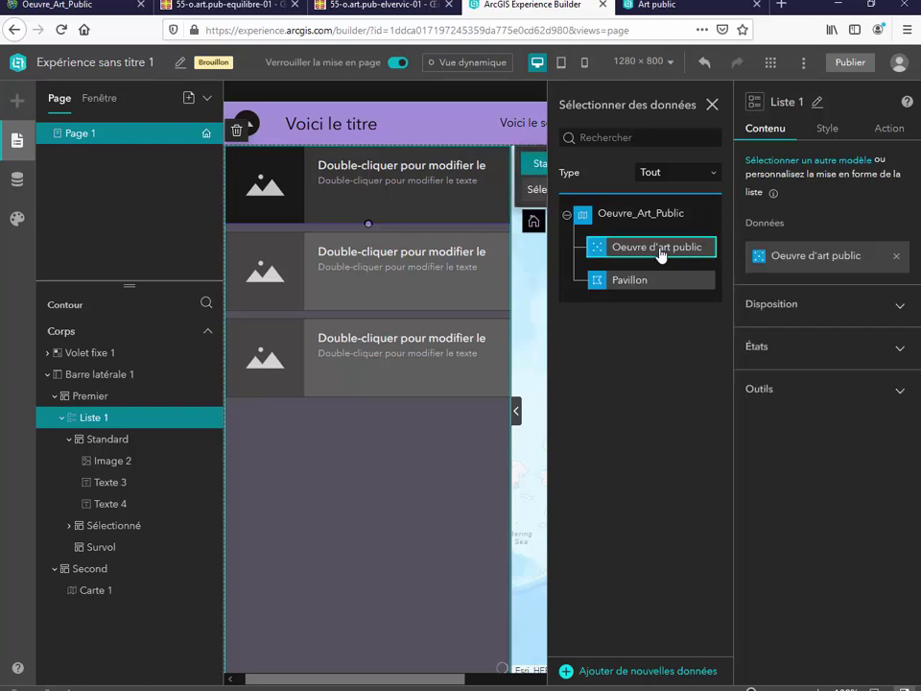
# Fill the list item's heading text with the dynamic Createur_œuvre attribute.
pyautogui.click(426, 165)
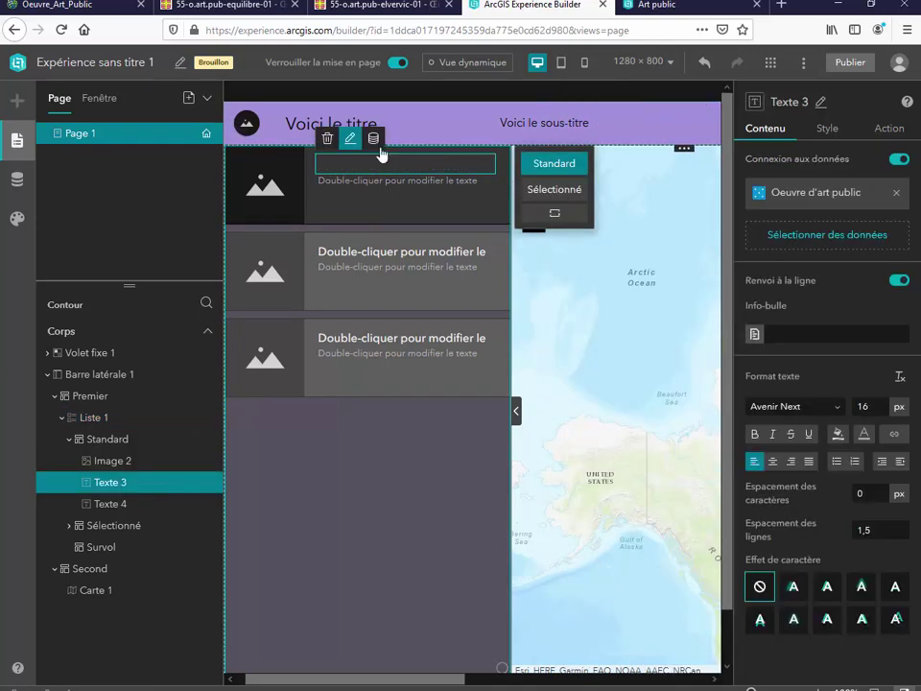
pyautogui.click(374, 140)
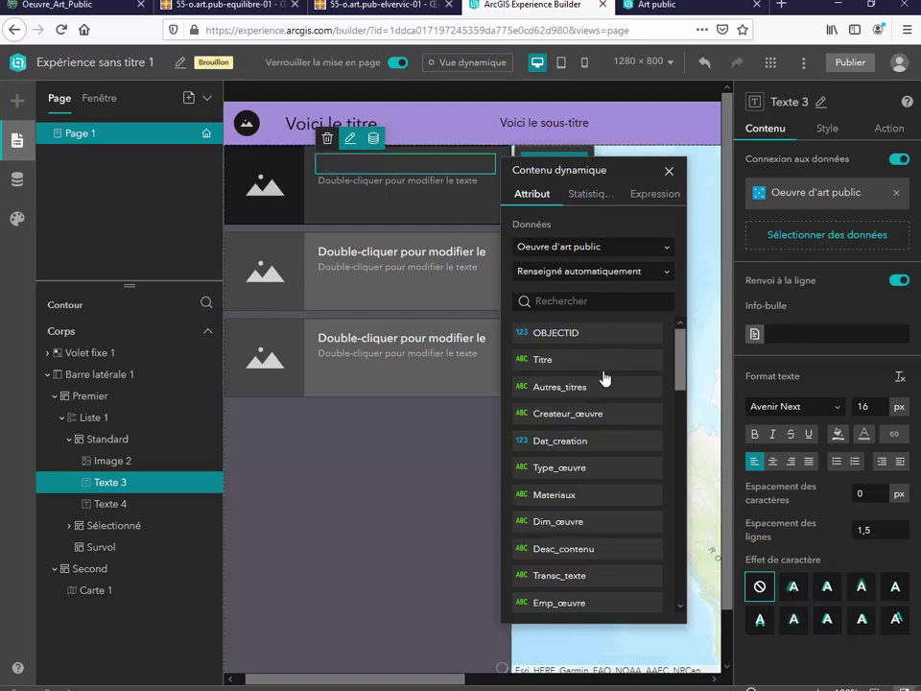
pyautogui.click(589, 415)
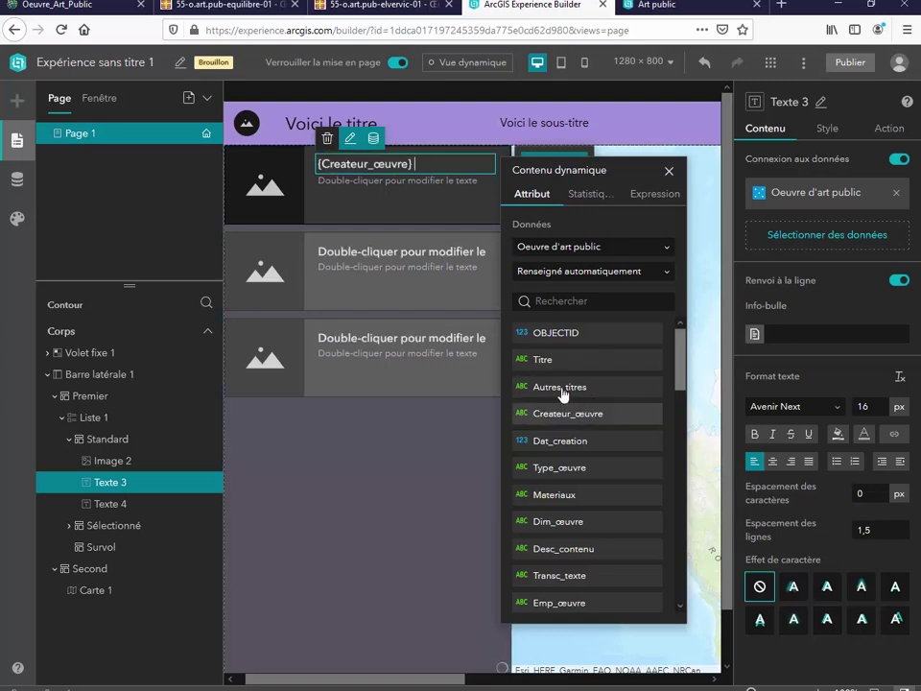
# Fill the list item's second text with the dynamic Titre and Dat_creation attributes.
pyautogui.click(445, 183)
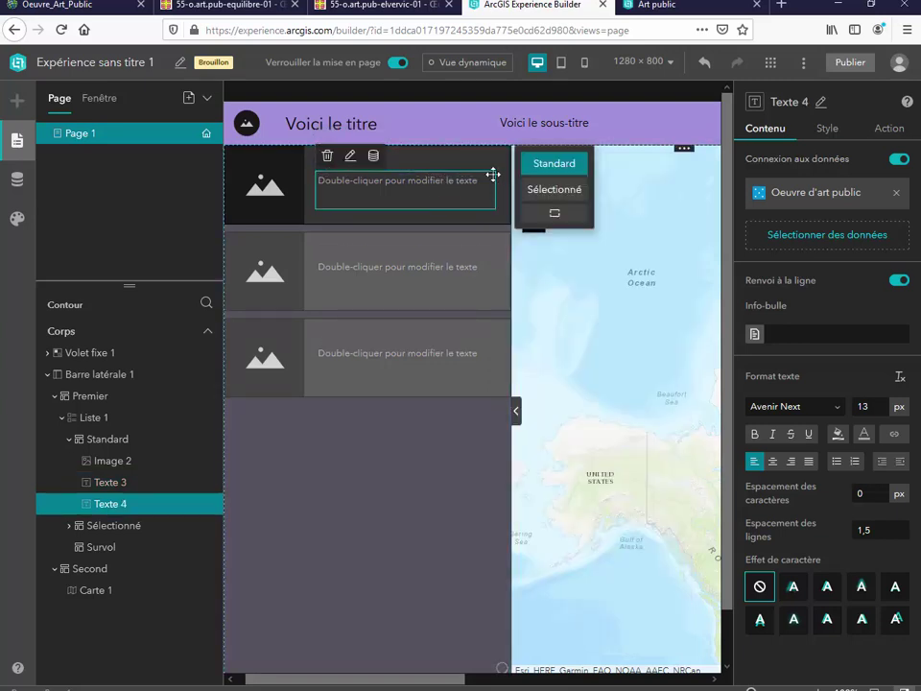
pyautogui.click(374, 156)
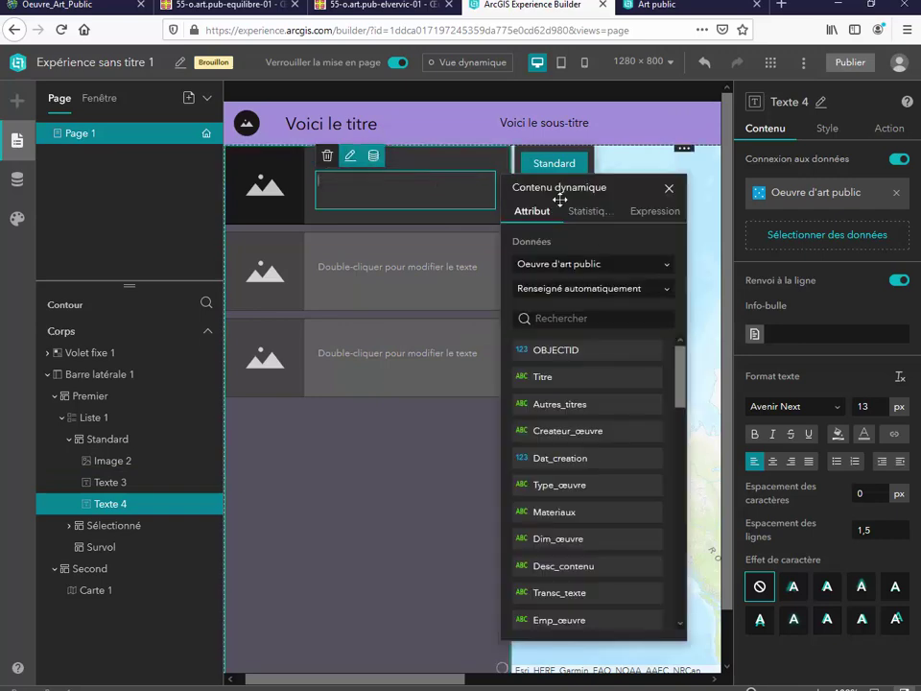
pyautogui.click(567, 380)
pyautogui.click(571, 459)
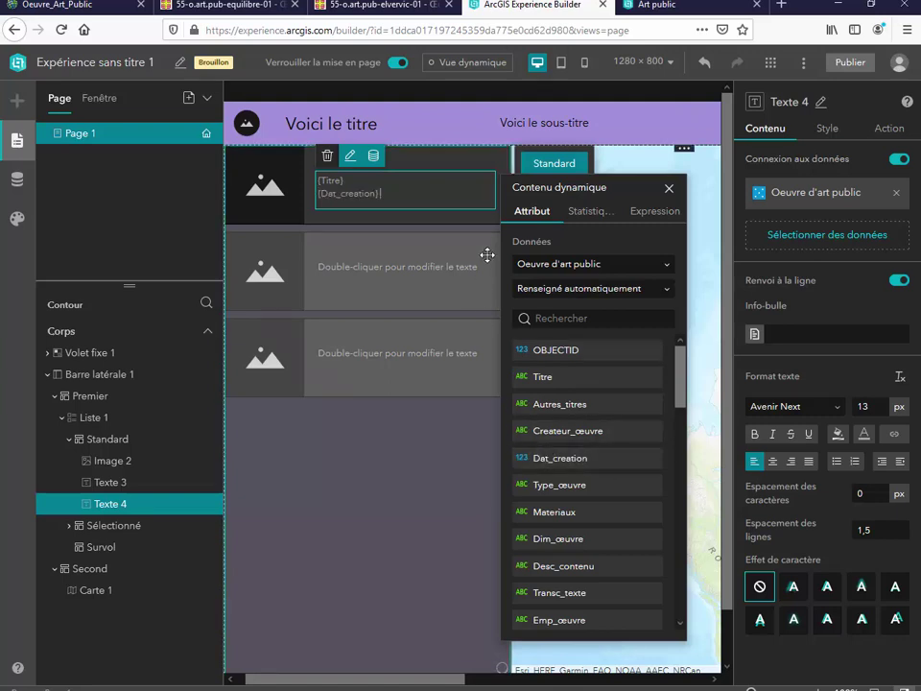
# Set the list item's image source to a dynamic URL using the URL_image attribute.
pyautogui.click(261, 185)
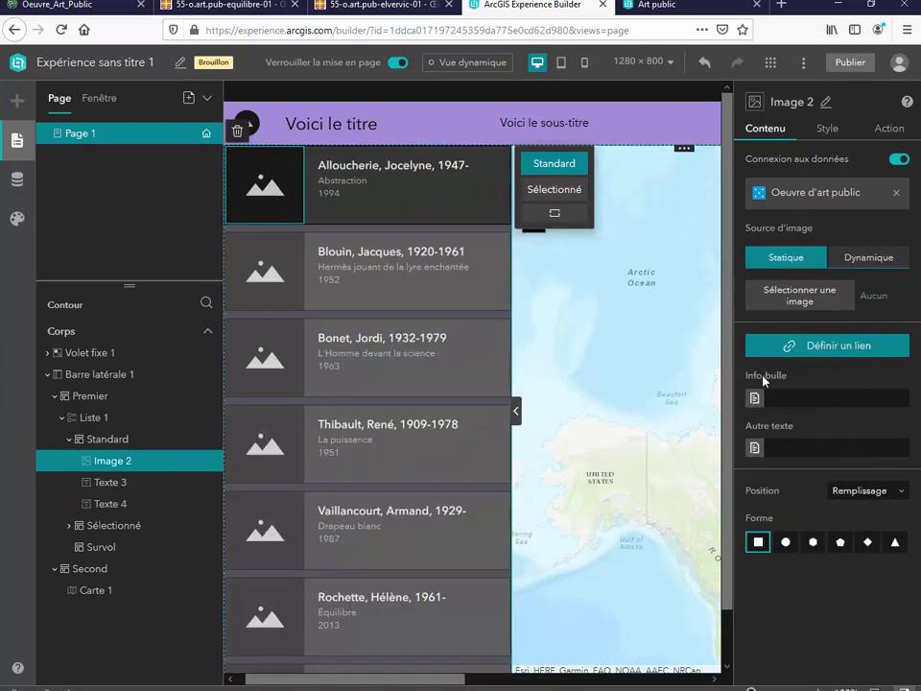
pyautogui.click(861, 261)
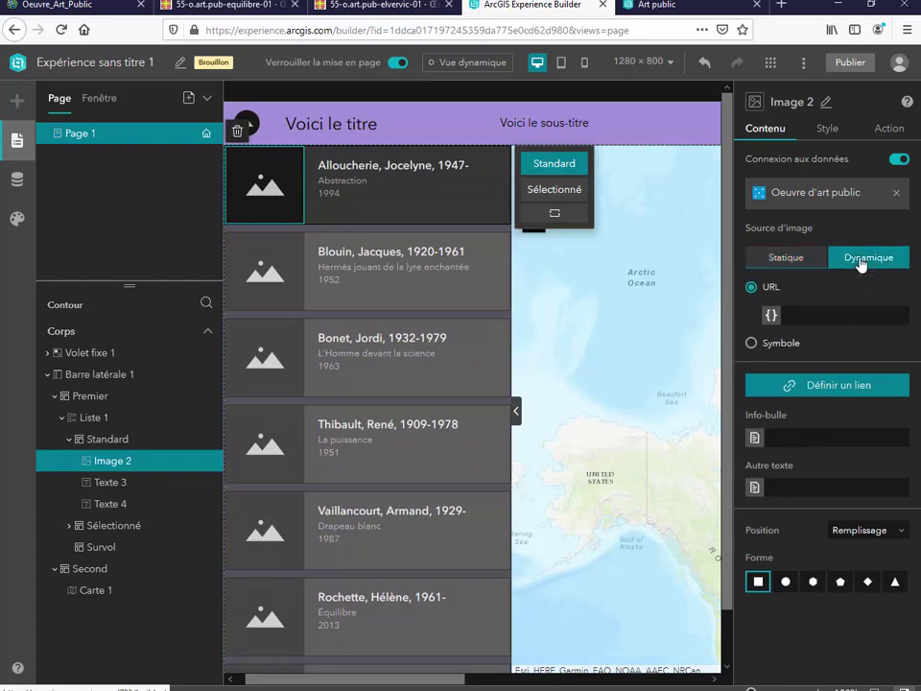
pyautogui.click(774, 316)
pyautogui.click(782, 342)
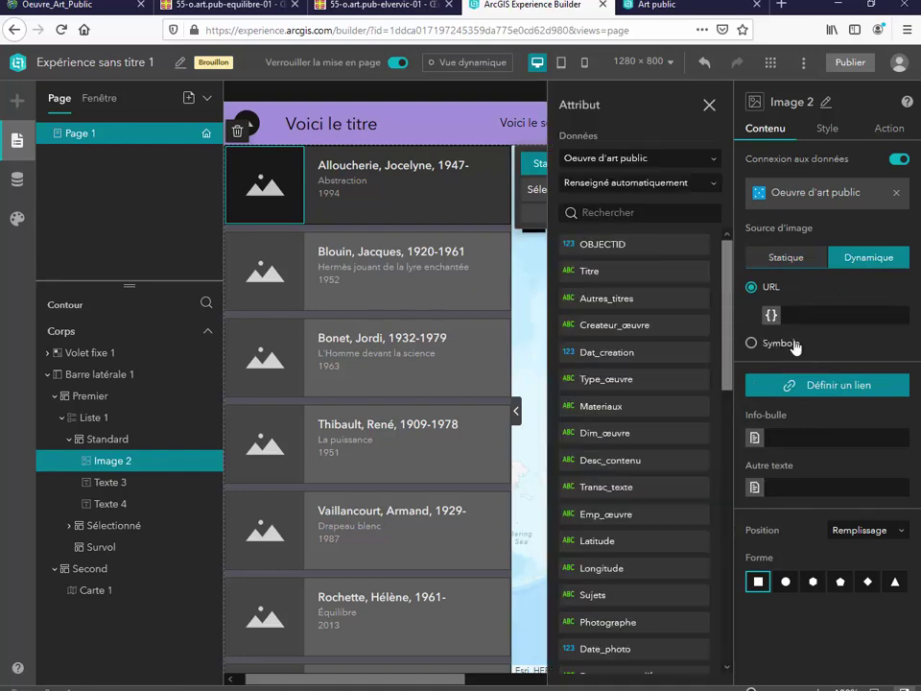
pyautogui.moveTo(724, 303); pyautogui.dragTo(723, 603)
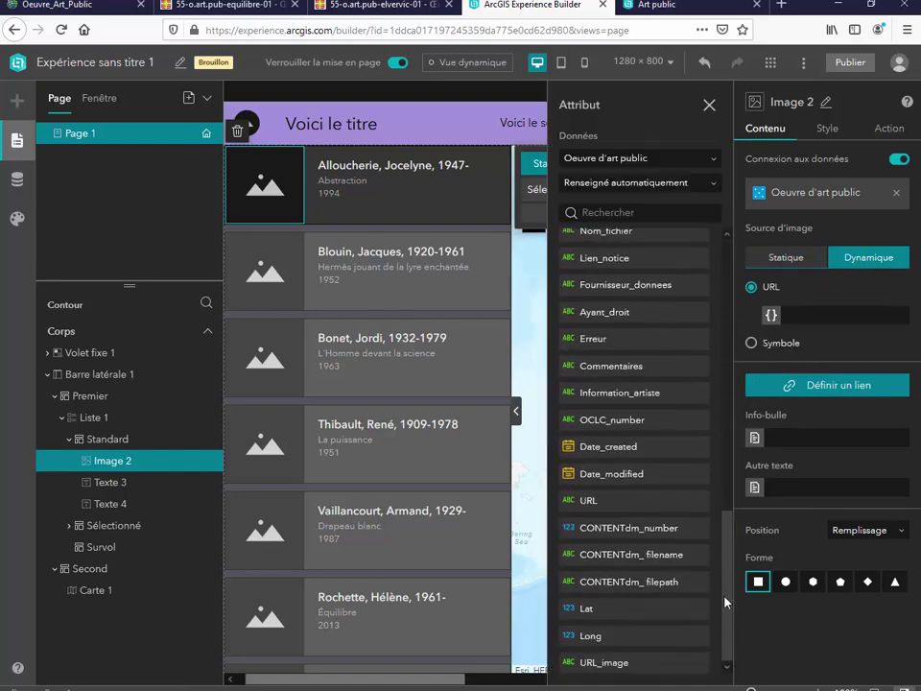
pyautogui.click(642, 670)
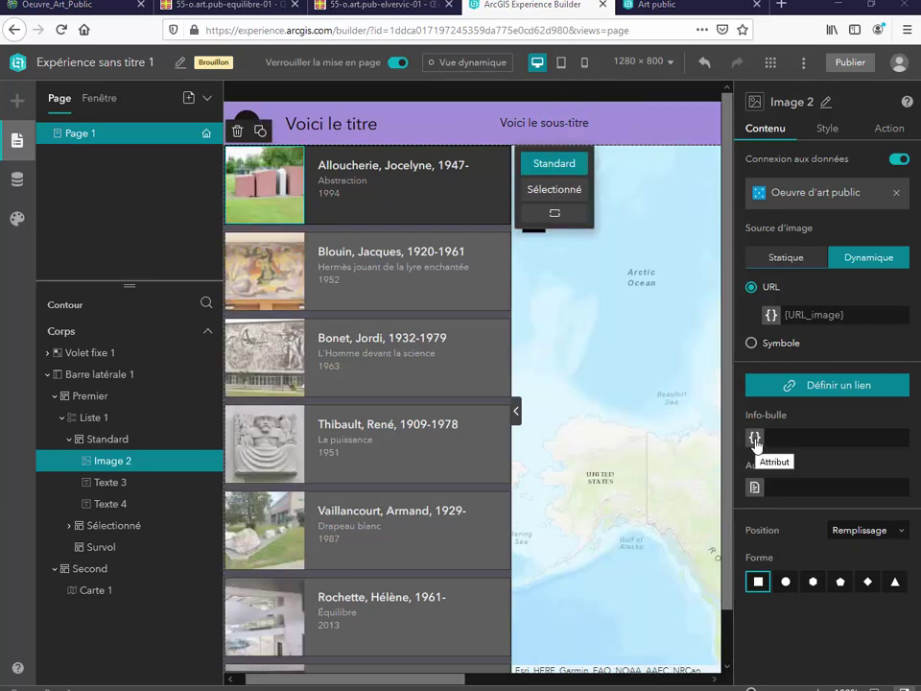
# Set the list image's tooltip to the Desc_contenu attribute.
pyautogui.click(756, 438)
pyautogui.click(783, 484)
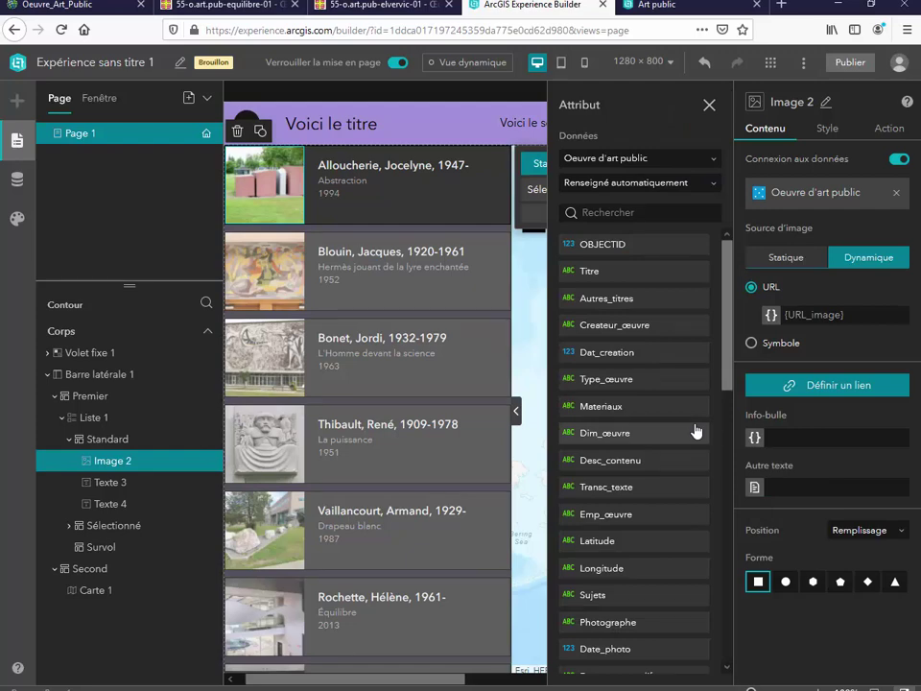
pyautogui.click(636, 458)
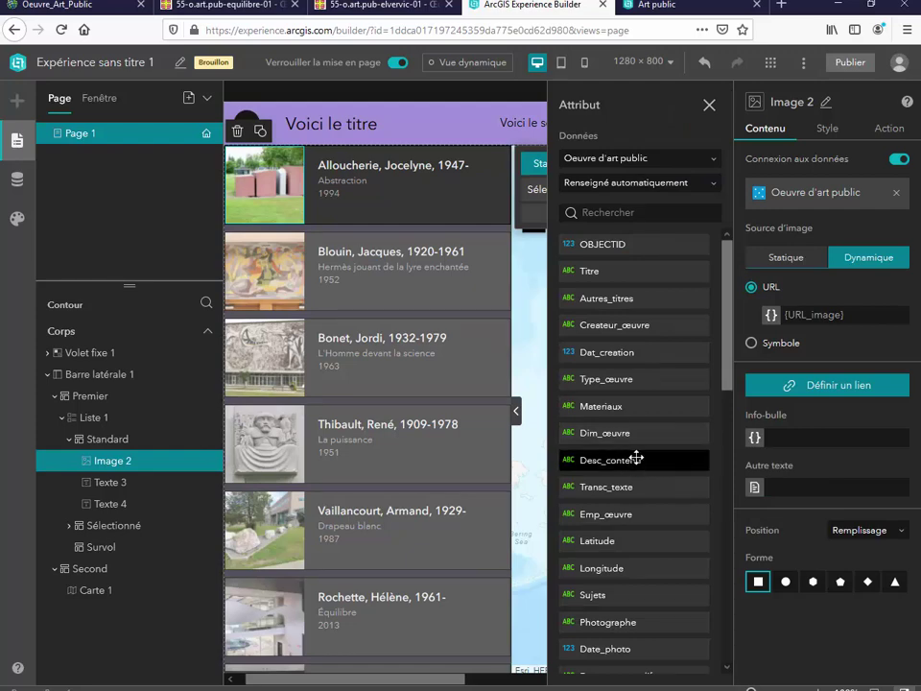
# Set the Oeuvre_Art_Public web map as the source of the Carte 1 widget.
pyautogui.click(108, 598)
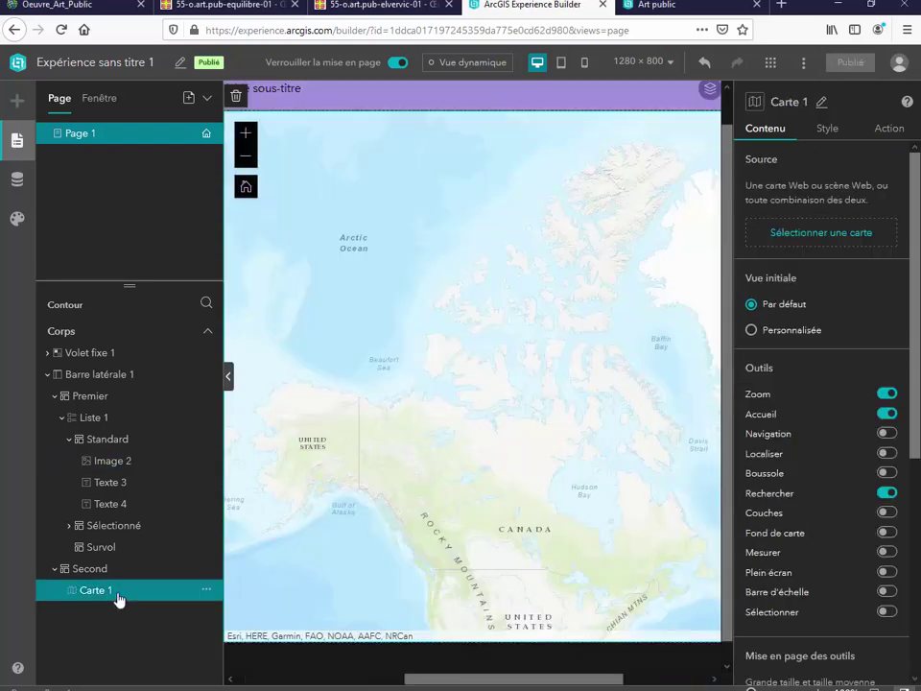
pyautogui.click(863, 240)
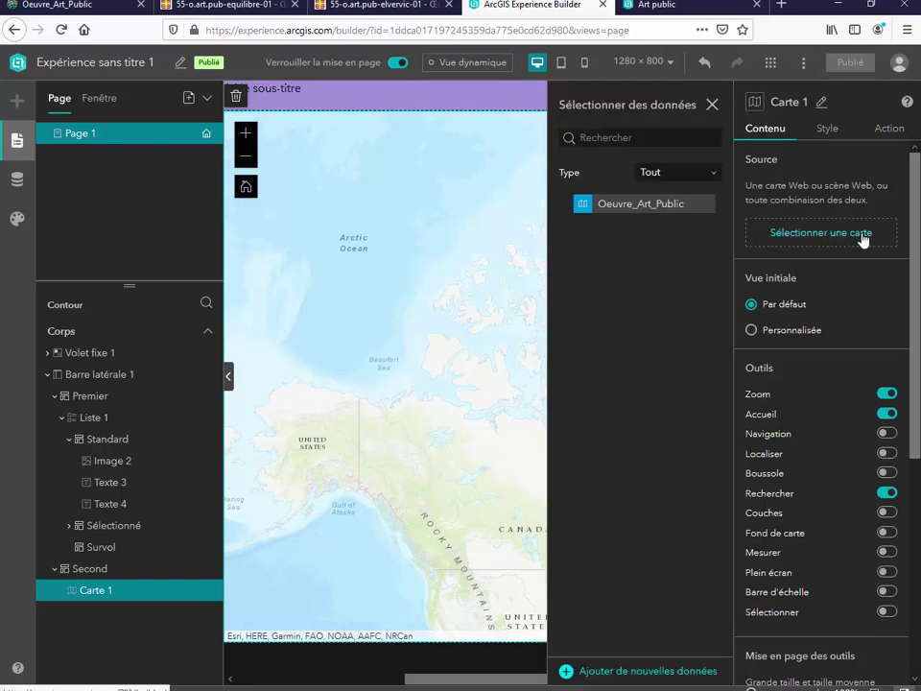
pyautogui.click(682, 211)
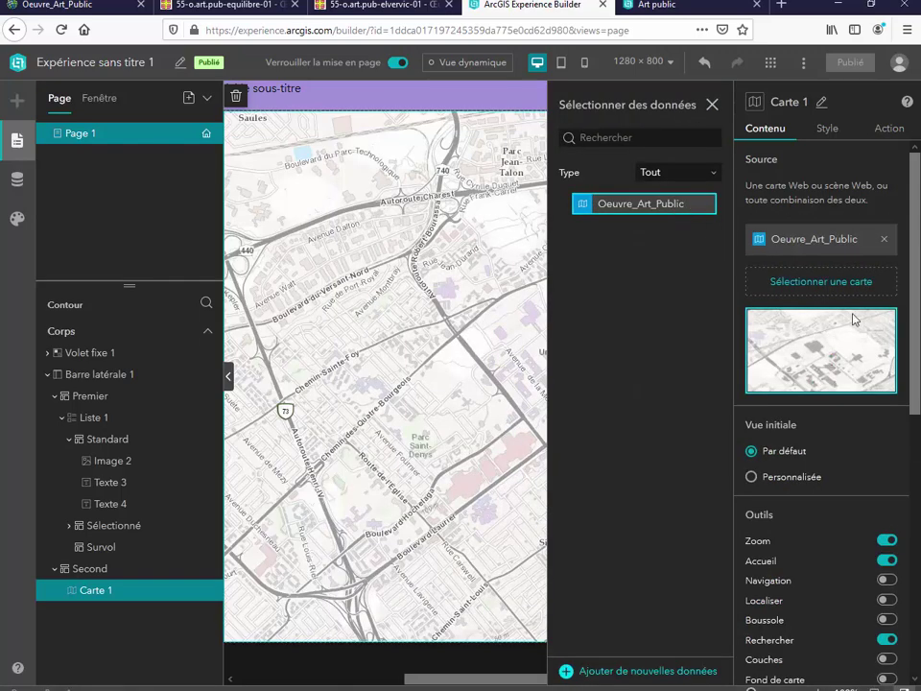
pyautogui.click(712, 105)
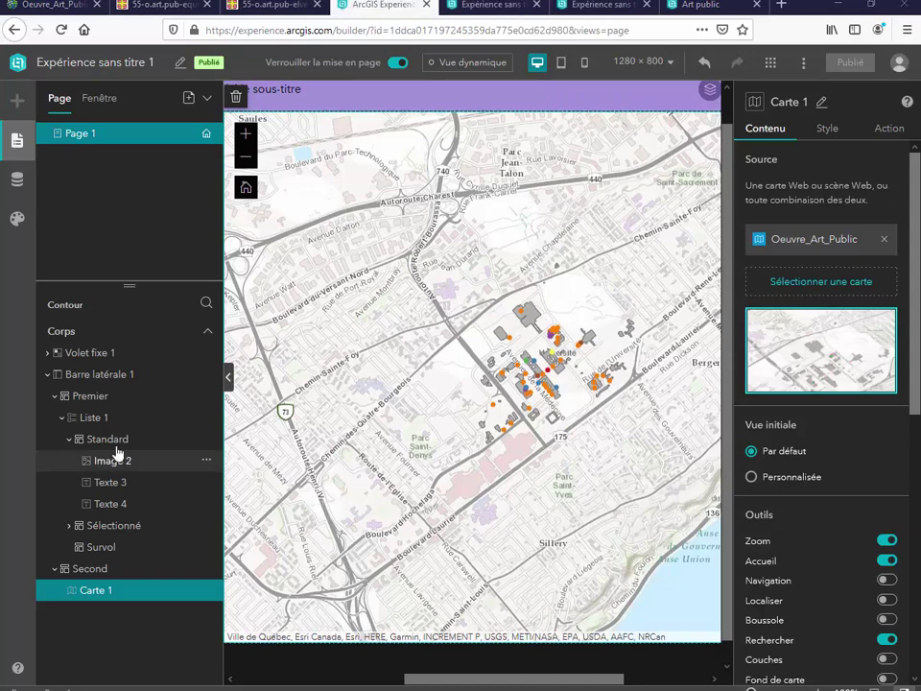
# Add a "Modifications de sélection d'enregistrements" trigger to Liste 1 with the "Faire clignoter" action on Carte 1.
pyautogui.click(99, 424)
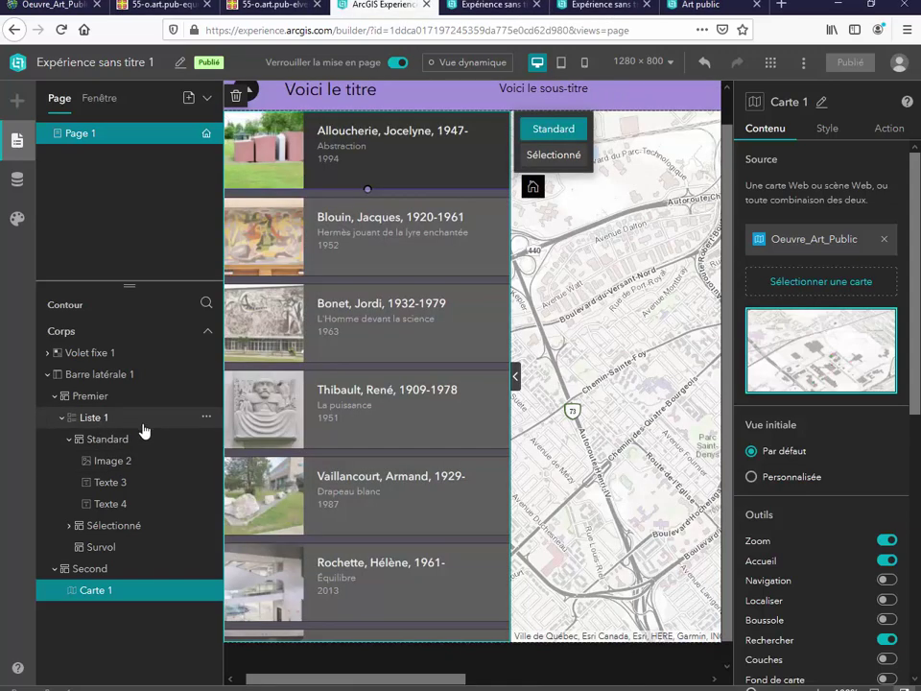
pyautogui.click(896, 131)
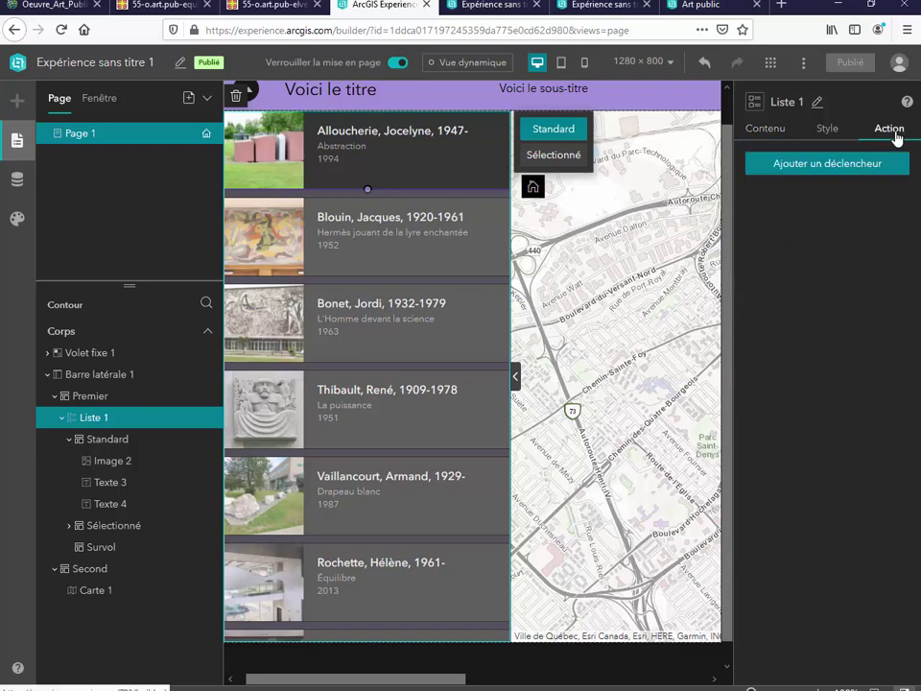
pyautogui.click(856, 166)
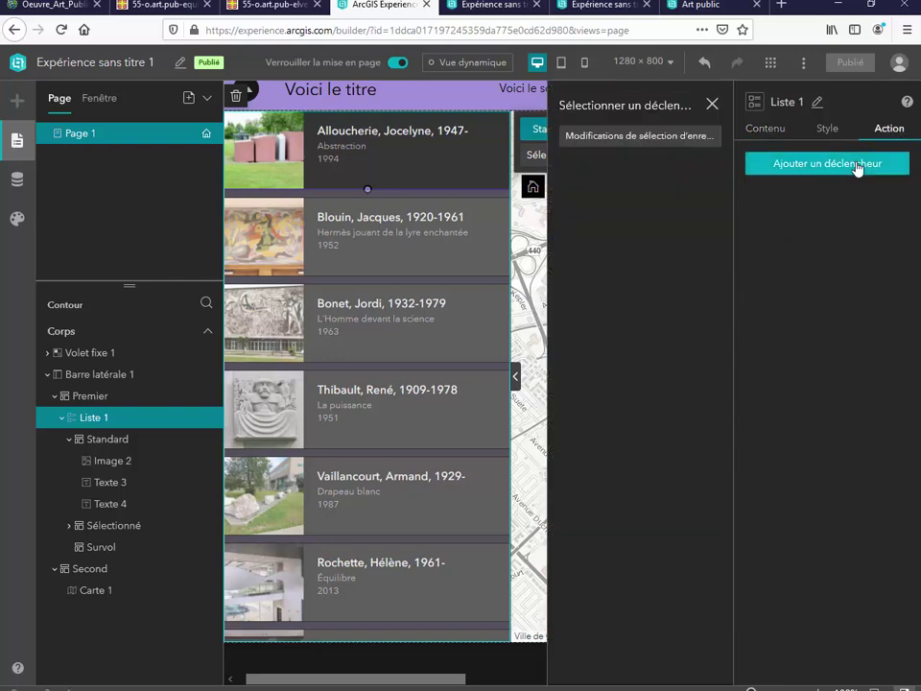
pyautogui.click(712, 136)
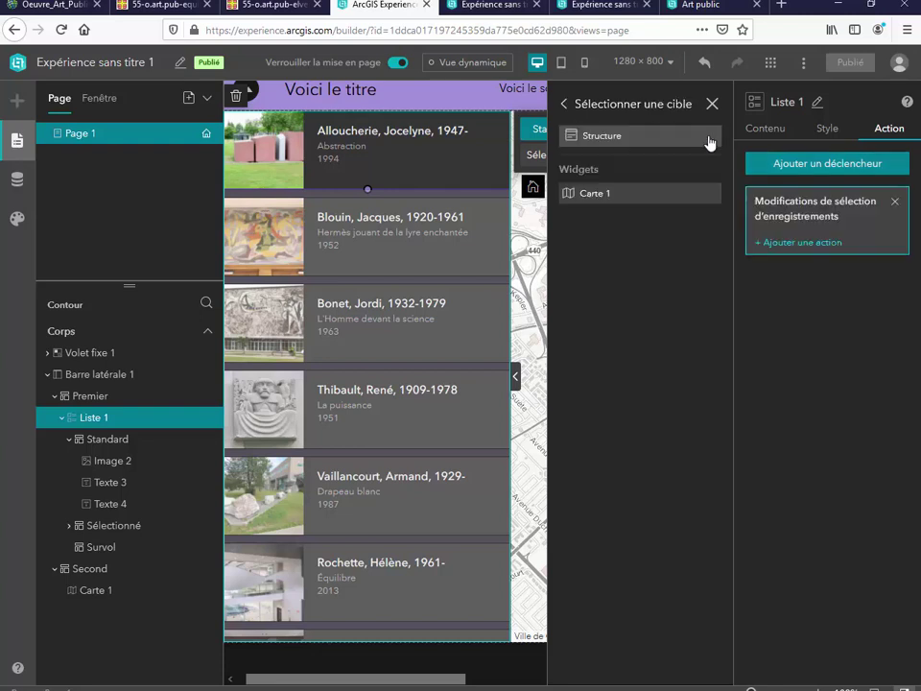
pyautogui.click(649, 196)
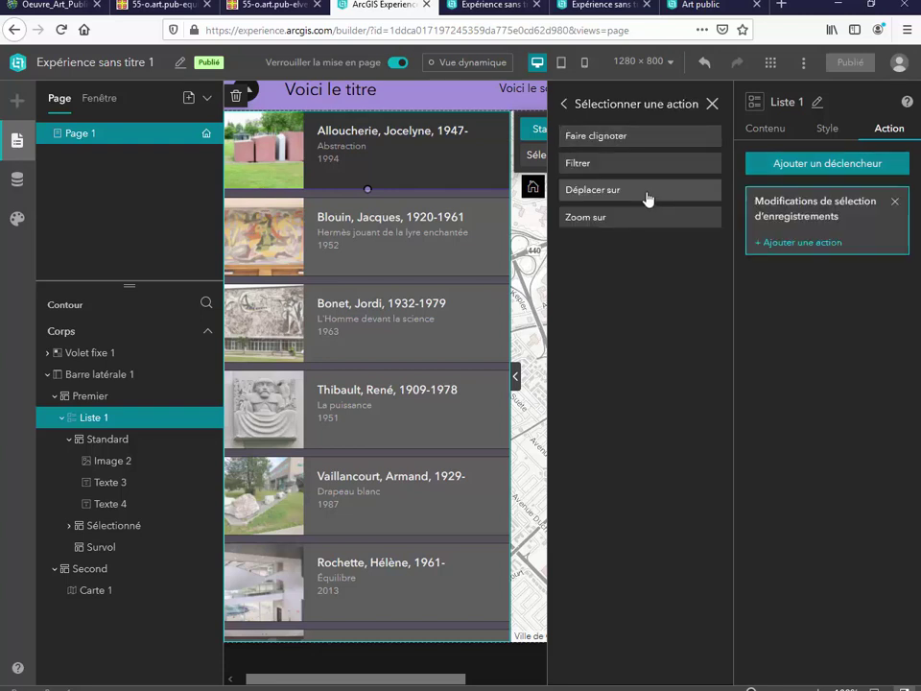
pyautogui.click(639, 140)
# Add a second action, "Zoom sur" on Carte 1, to the list's "Modifications de sélection d'enregistrements" trigger.
pyautogui.click(802, 300)
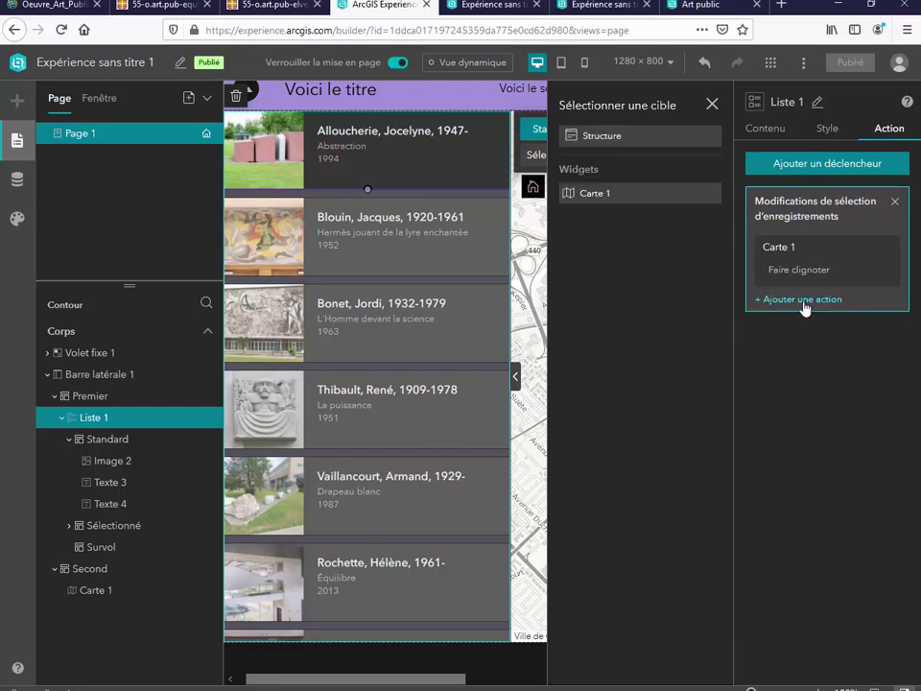
pyautogui.click(610, 197)
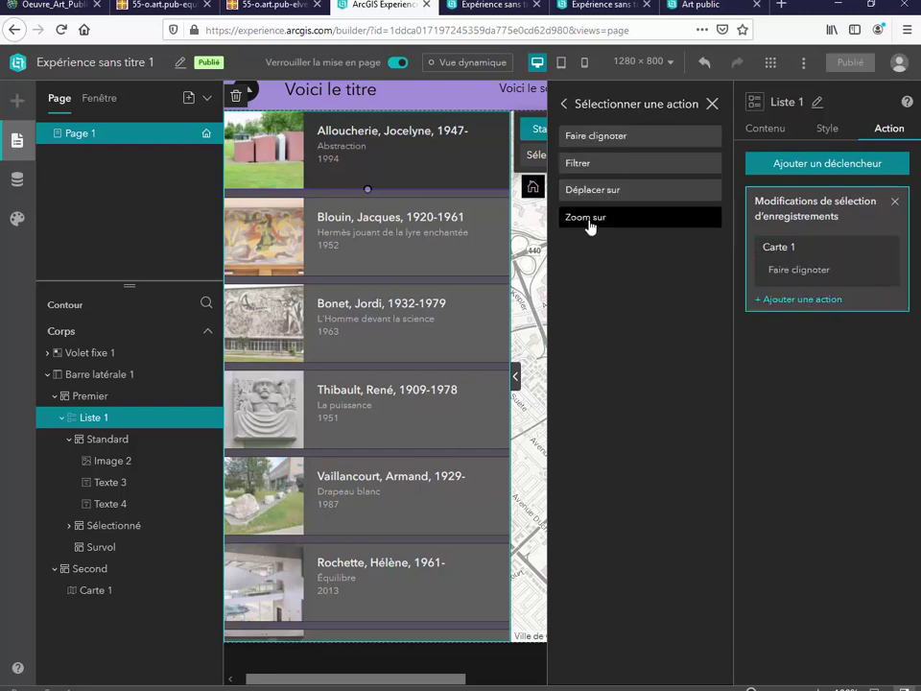
pyautogui.click(588, 217)
pyautogui.click(712, 104)
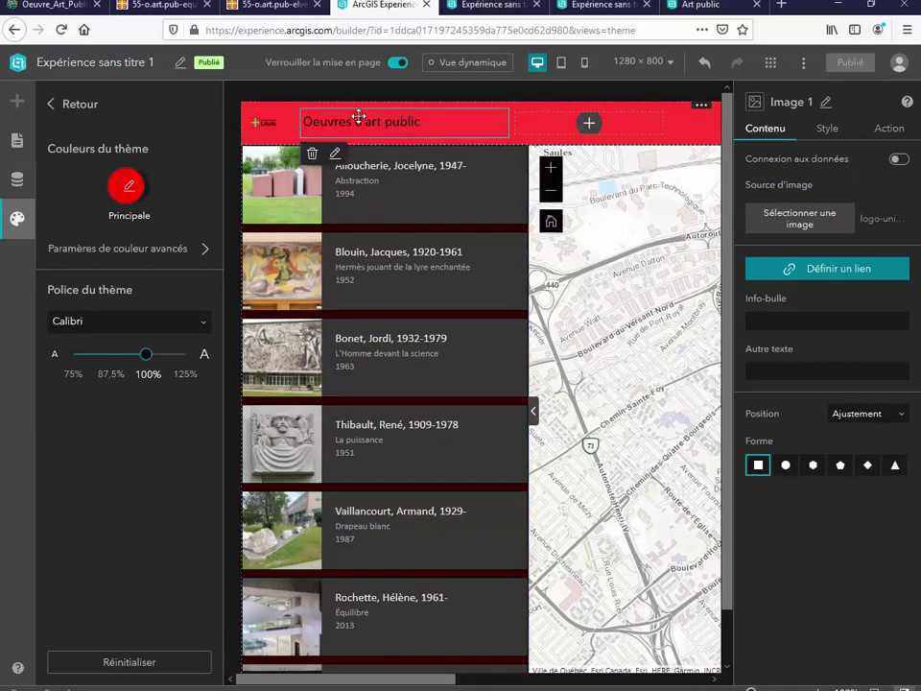
# Examine the settings of the header's title text, its logo image and the theme's main colour.
pyautogui.click(358, 116)
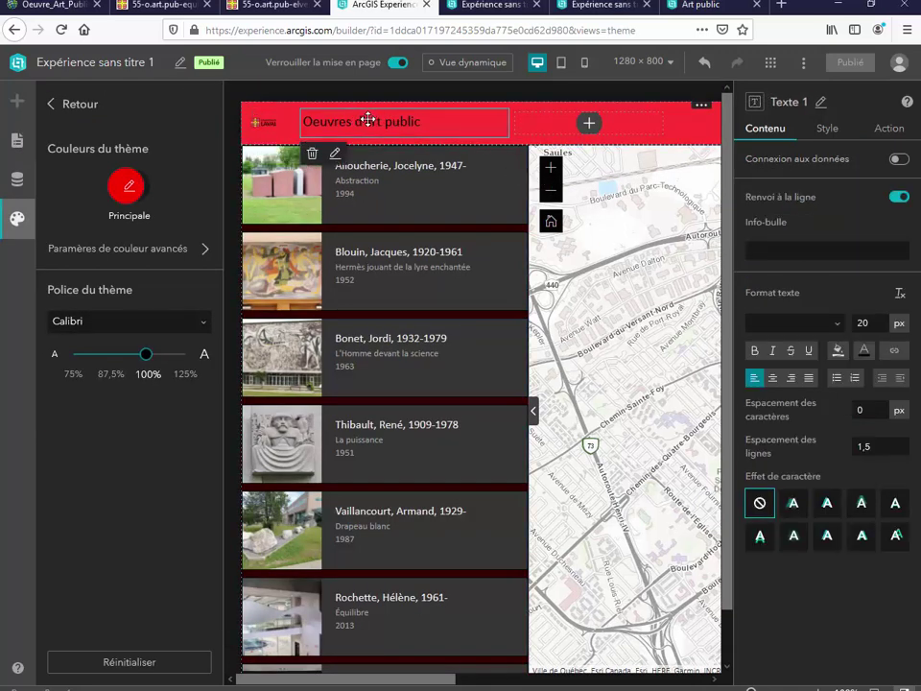
pyautogui.click(263, 121)
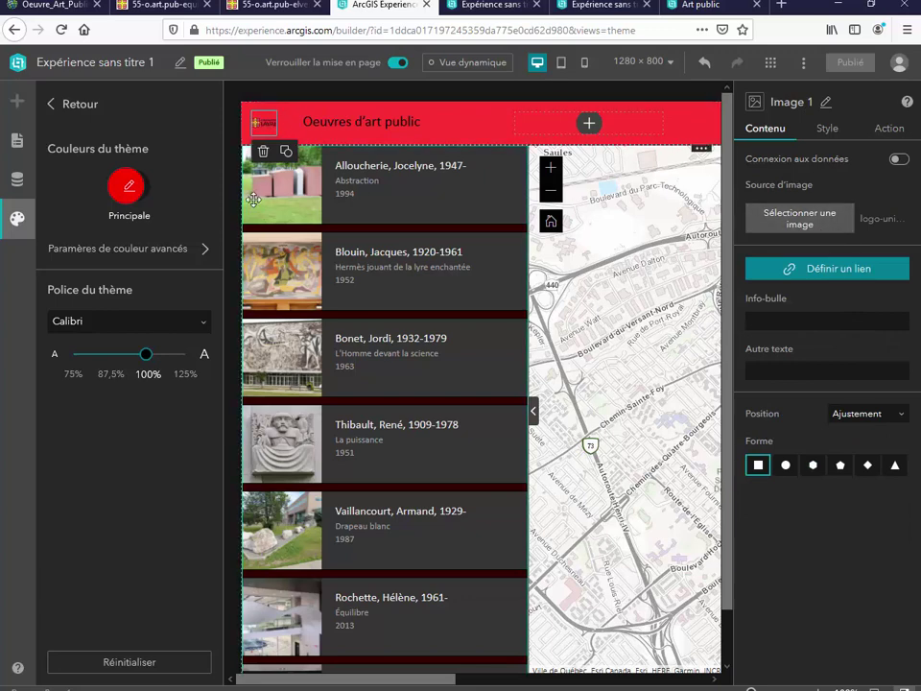
pyautogui.click(127, 188)
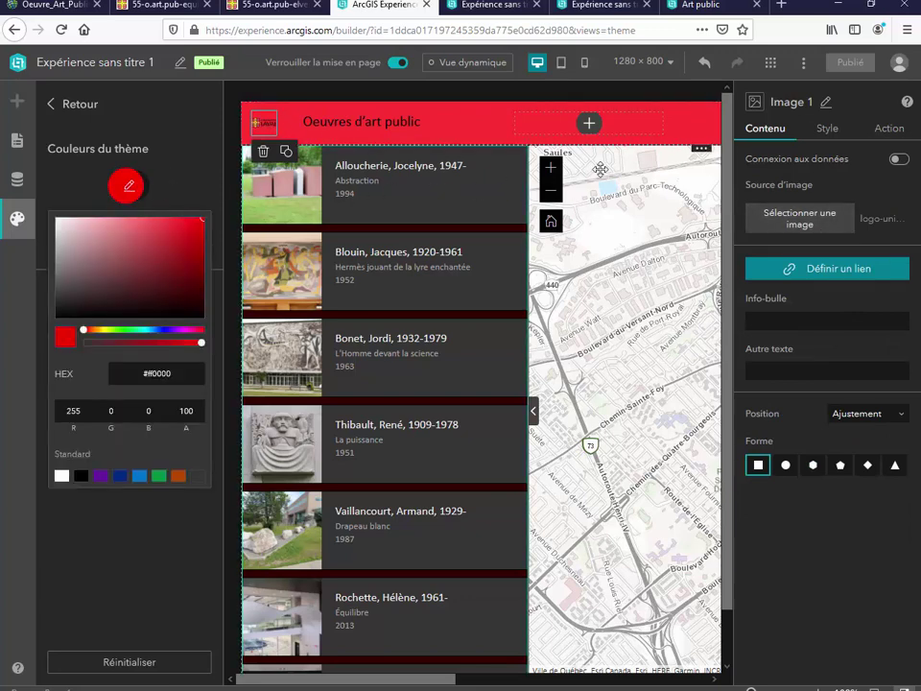
# Save the experience and publish it.
pyautogui.click(769, 64)
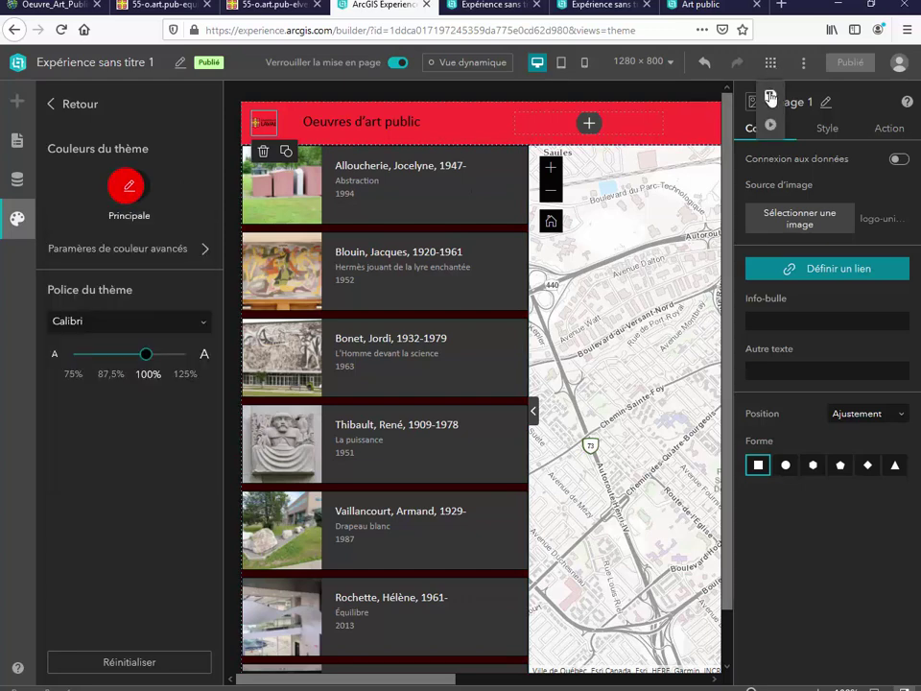
pyautogui.click(771, 98)
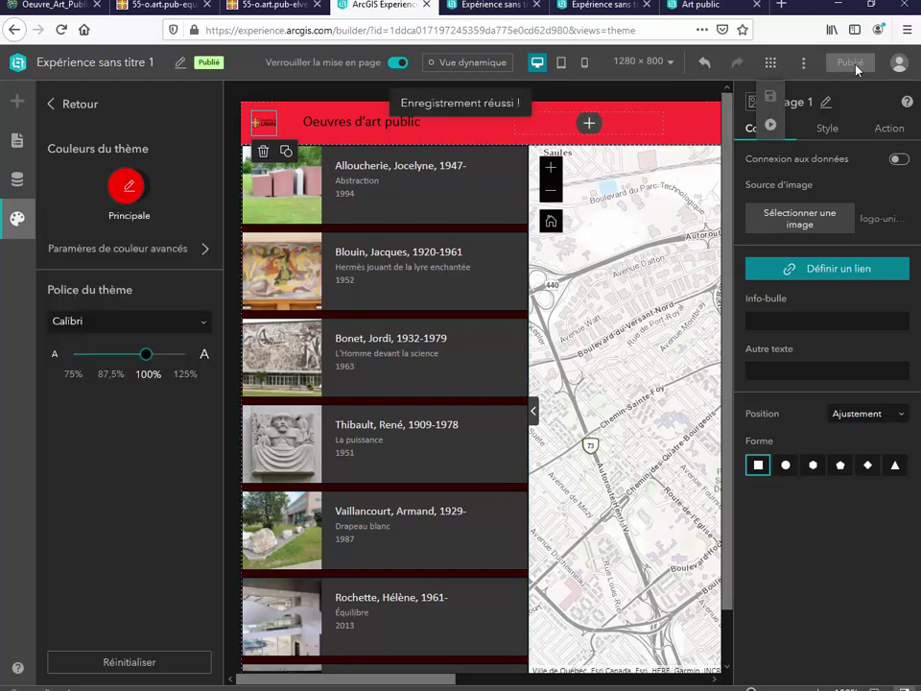
pyautogui.click(852, 65)
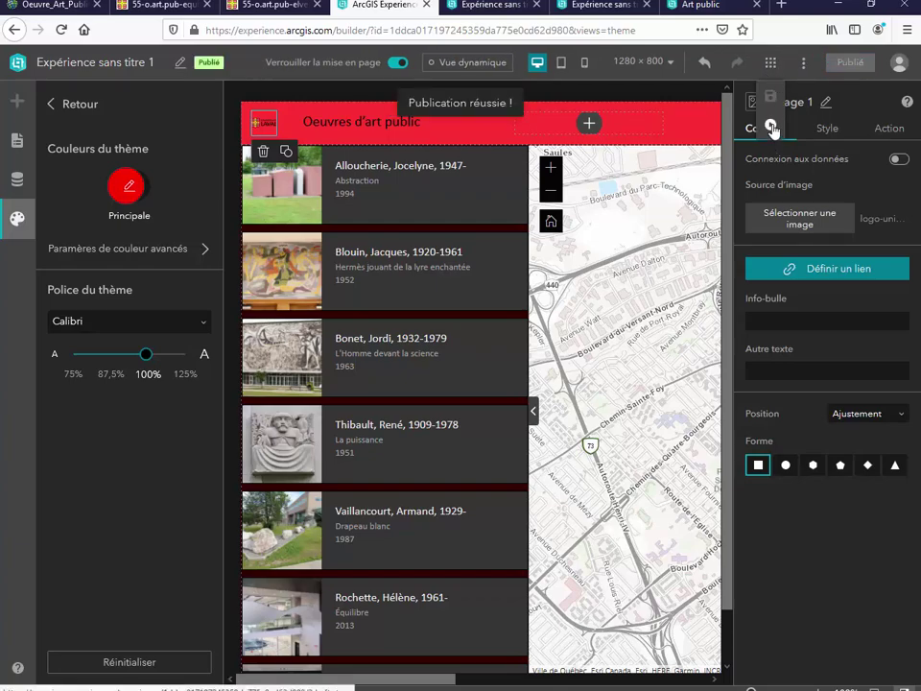
# Preview the experience and select the artwork "La puissance" in the list to test its link to the map.
pyautogui.click(773, 128)
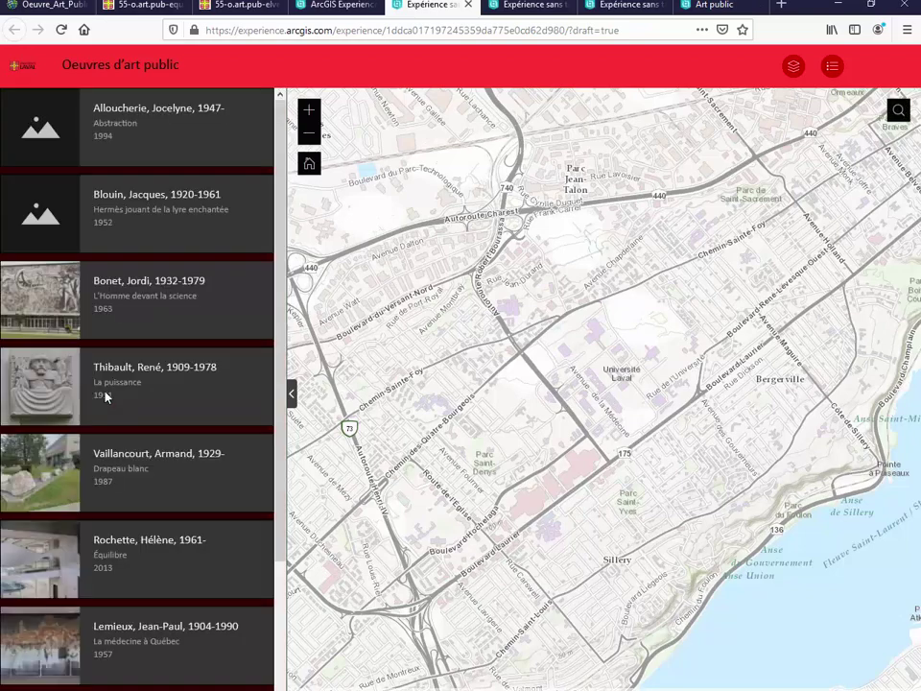
pyautogui.click(55, 390)
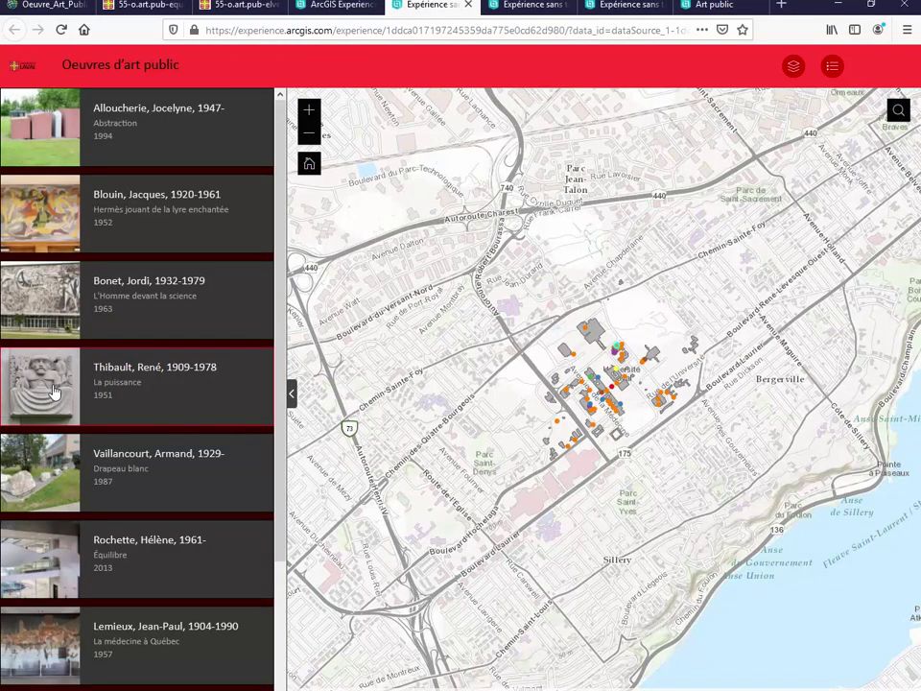